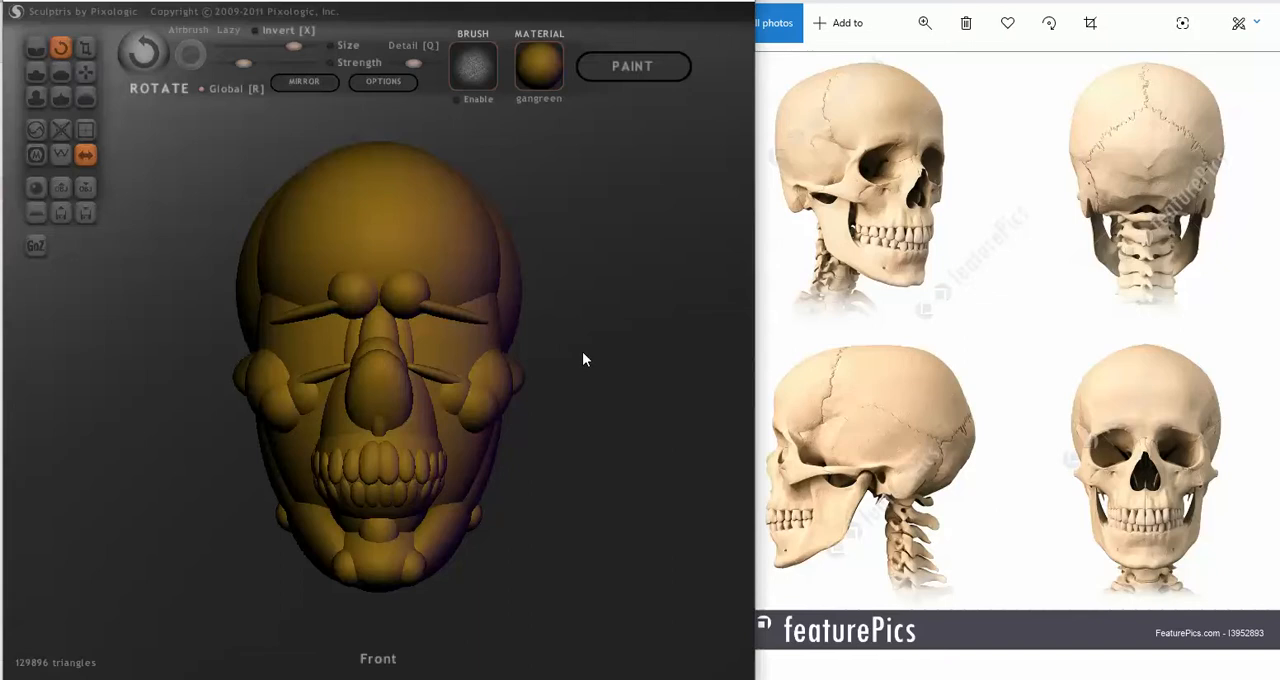
Step: Isolate the thin brow ridge pieces, rotate them slightly and raise them beside the brow spheres
{"action": "key", "text": "ctrl+a"}
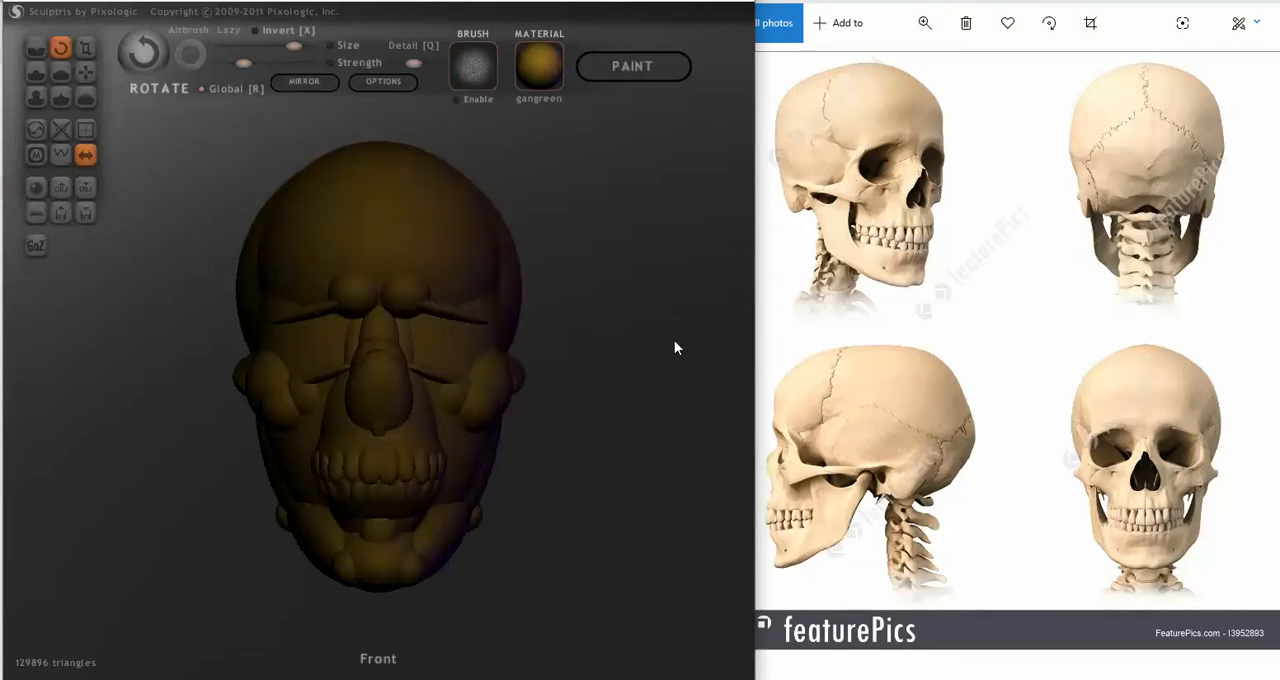
{"action": "left_click", "coordinate": [436, 304], "text": "ctrl"}
{"action": "key", "text": "Return"}
{"action": "left_click_drag", "start_coordinate": [396, 327], "coordinate": [383, 338]}
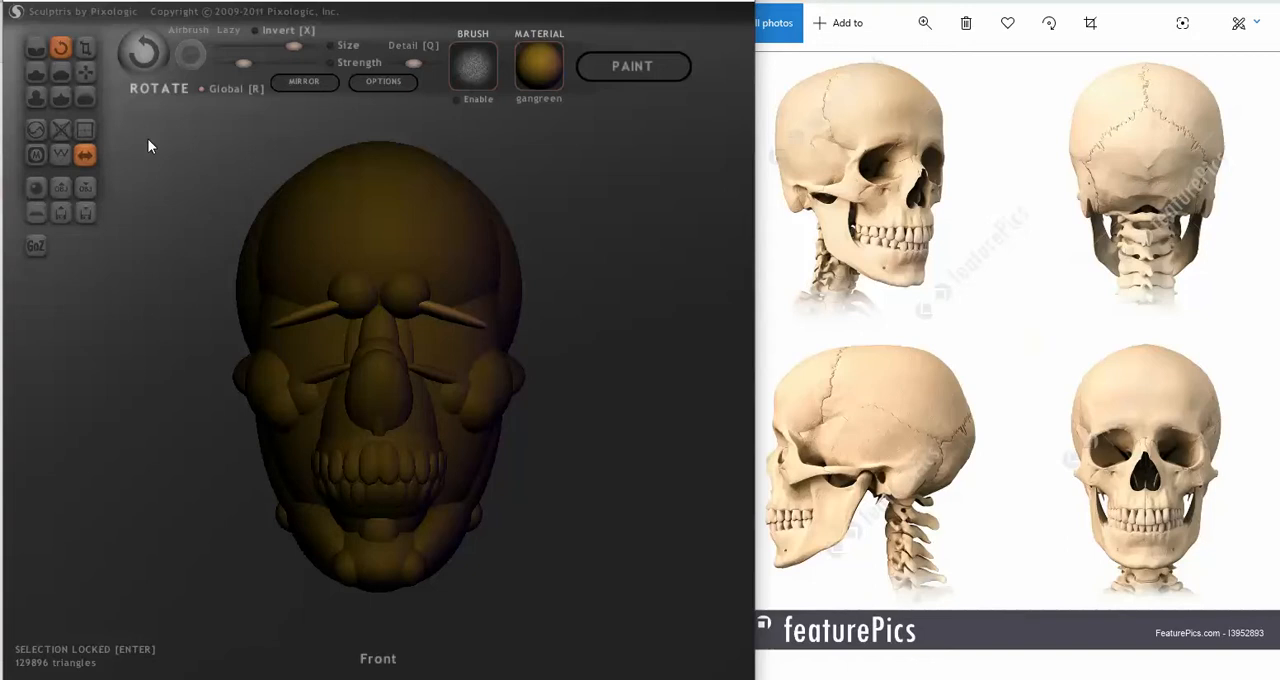
{"action": "left_click", "coordinate": [85, 72]}
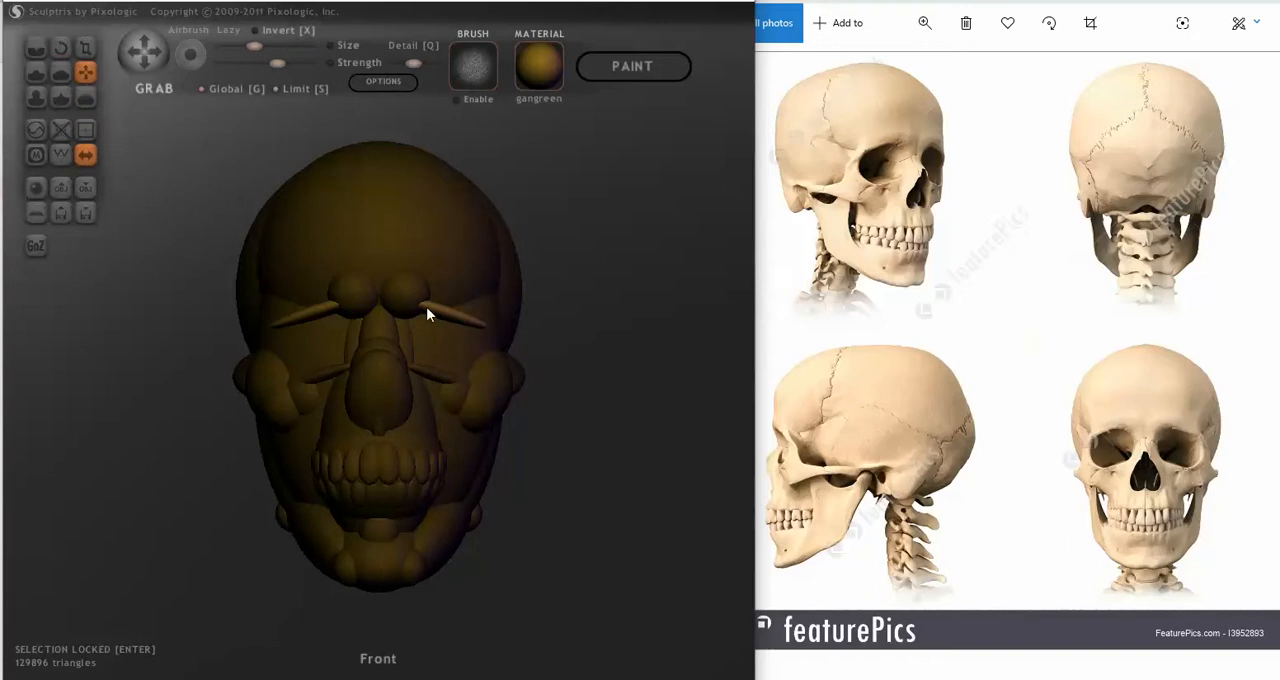
{"action": "left_click_drag", "start_coordinate": [438, 313], "coordinate": [438, 307]}
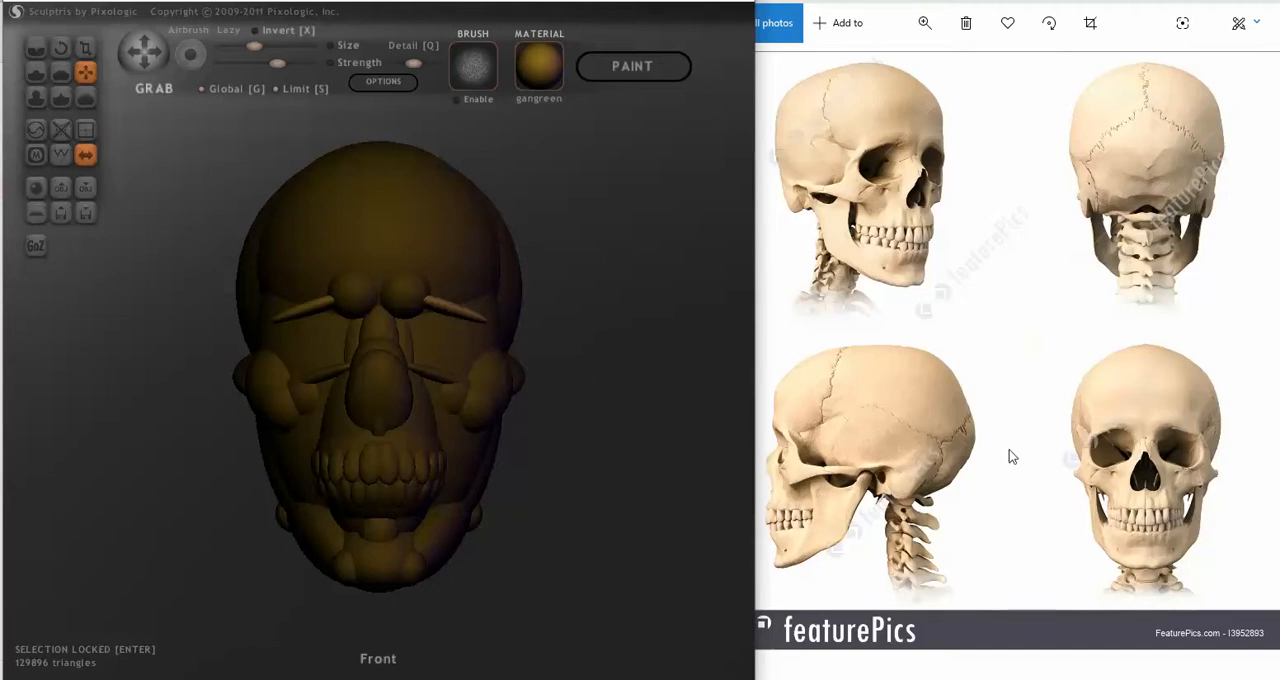
{"action": "mouse_move", "coordinate": [731, 398]}
{"action": "left_mouse_down"}
{"action": "mouse_move", "coordinate": [634, 427]}
{"action": "mouse_move", "coordinate": [529, 420]}
{"action": "left_mouse_up"}
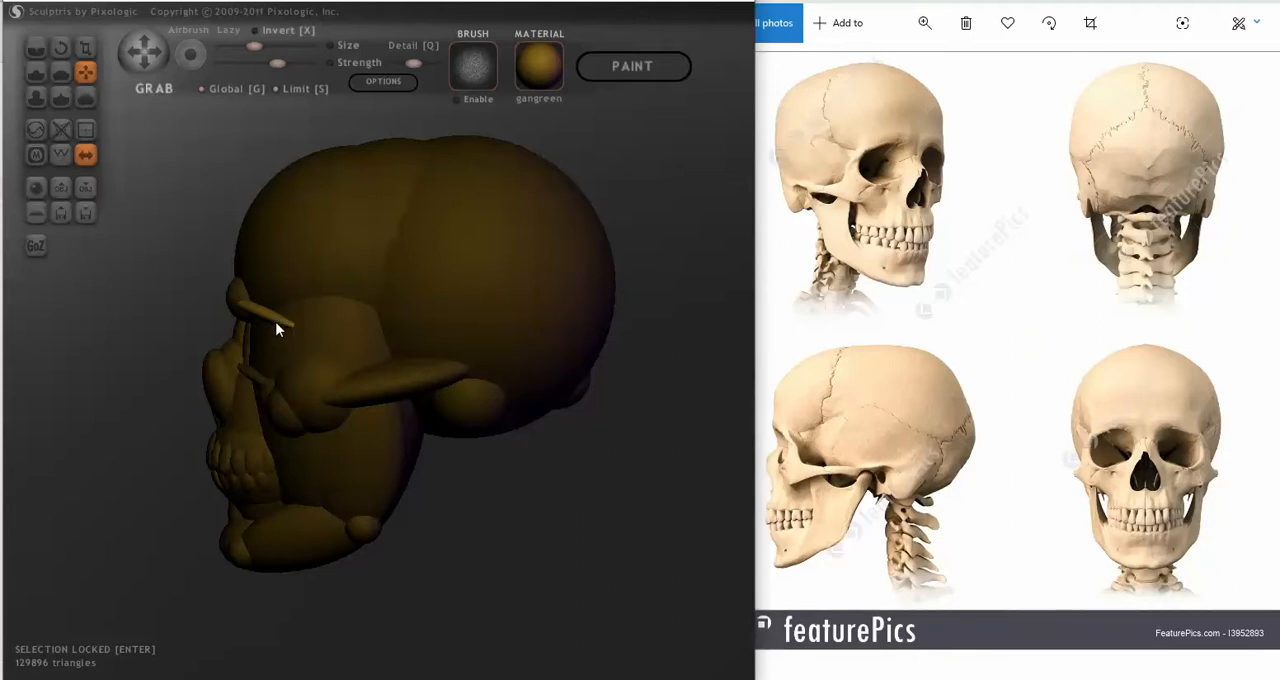
{"action": "mouse_move", "coordinate": [272, 372]}
{"action": "right_mouse_down"}
{"action": "mouse_move", "coordinate": [506, 480]}
{"action": "mouse_move", "coordinate": [587, 457]}
{"action": "right_mouse_up"}
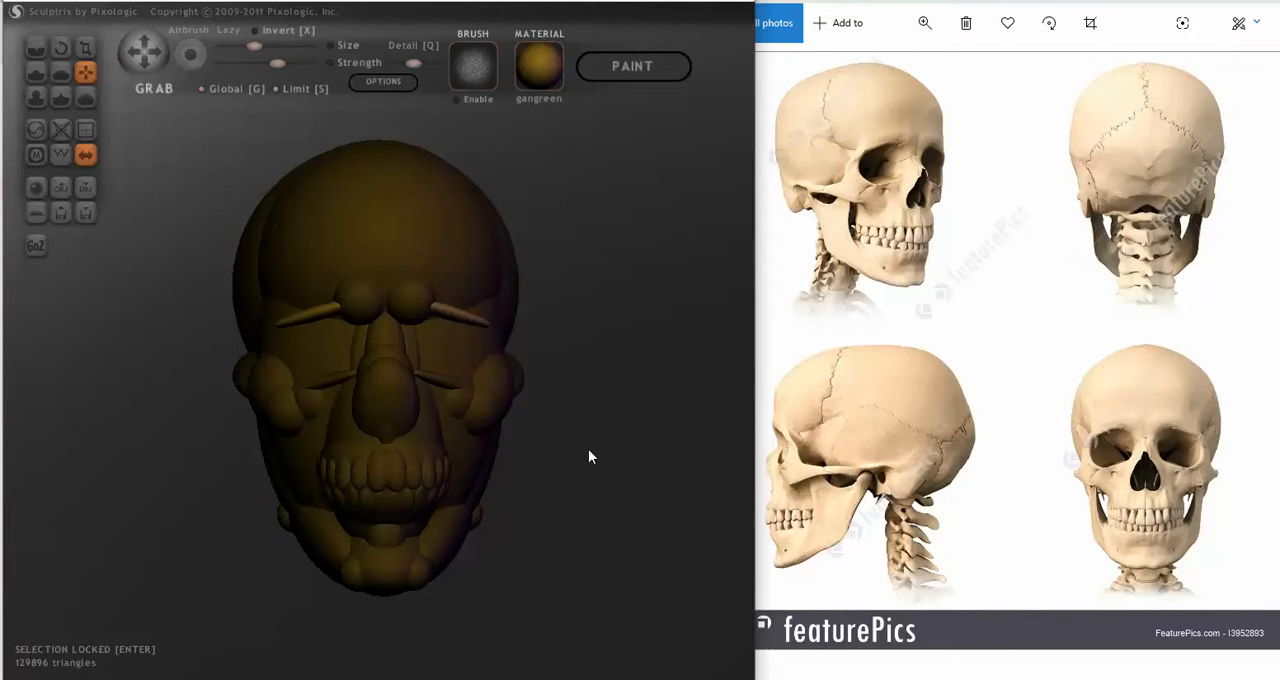
Step: Select the two spheres above the nose bridge and move them slightly closer together
{"action": "key", "text": "Return"}
{"action": "left_click", "coordinate": [424, 308]}
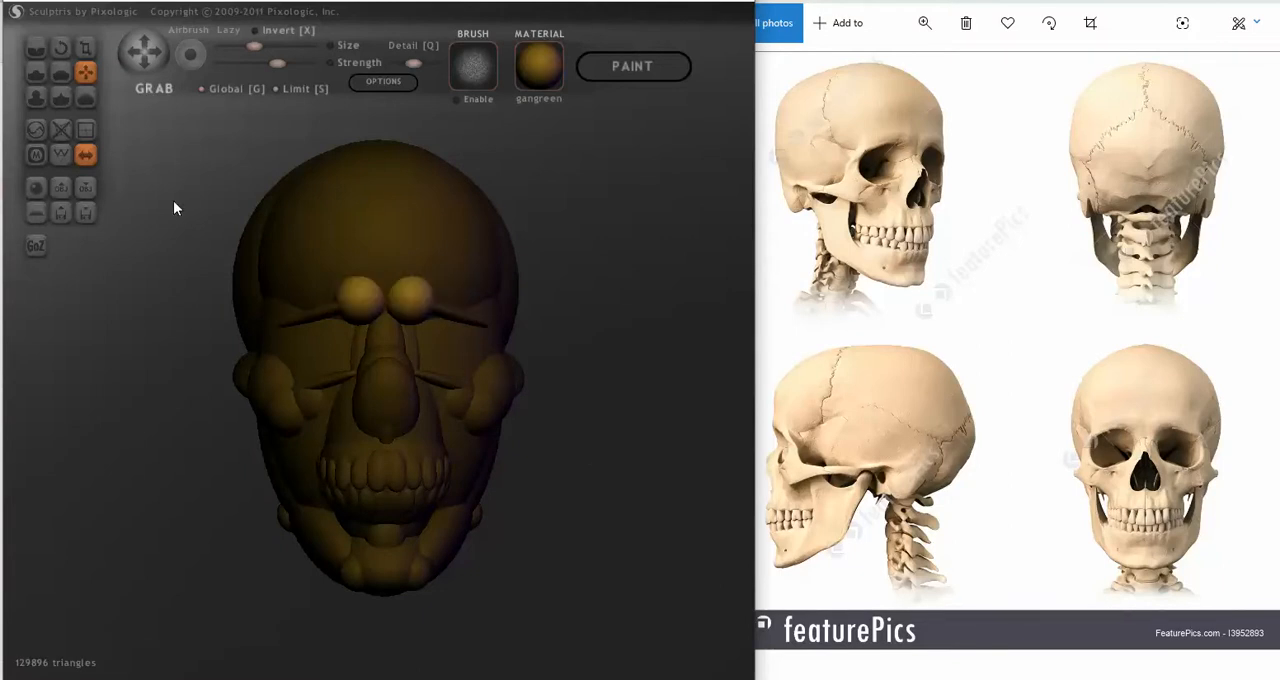
{"action": "left_click_drag", "start_coordinate": [173, 200], "coordinate": [195, 190], "text": "shift"}
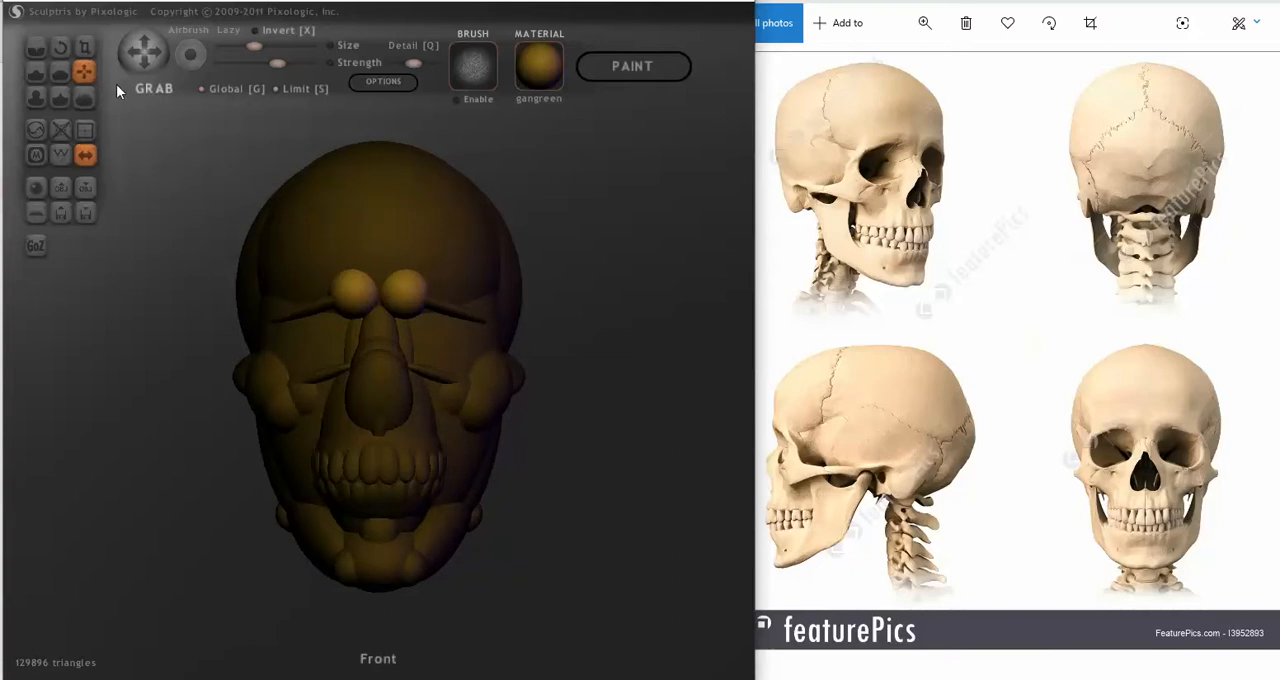
{"action": "left_click_drag", "start_coordinate": [397, 285], "coordinate": [393, 283]}
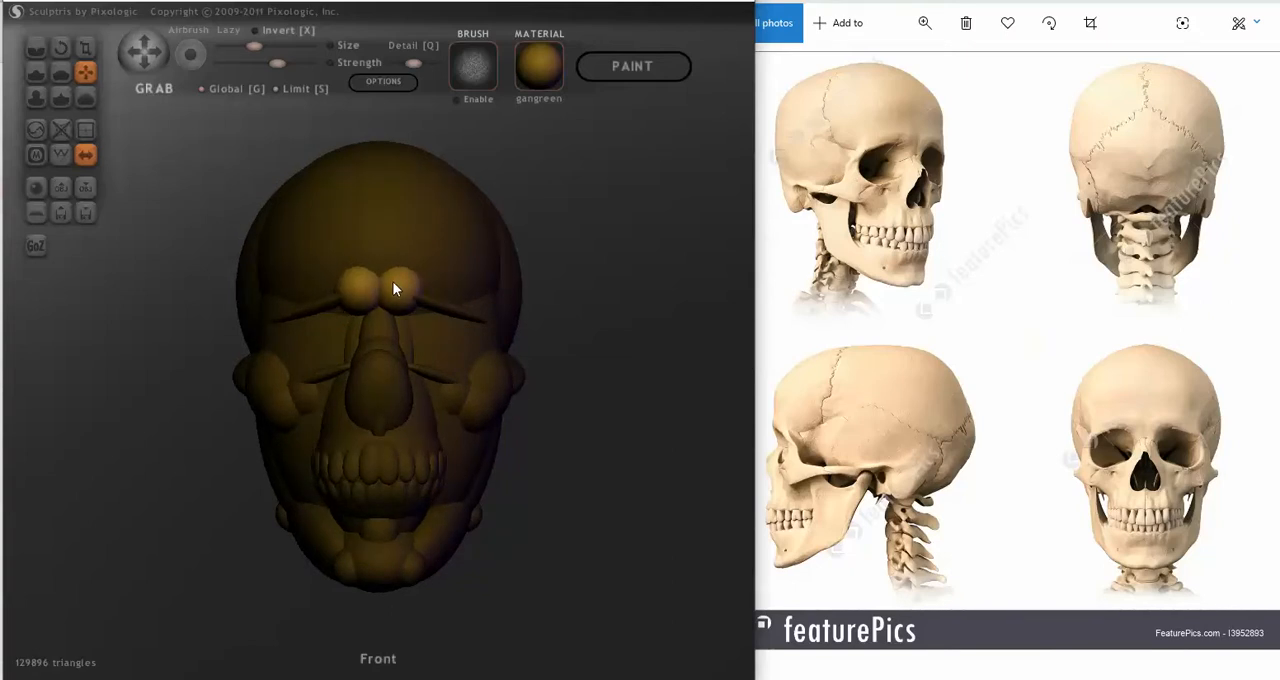
{"action": "left_click_drag", "start_coordinate": [395, 287], "coordinate": [399, 281]}
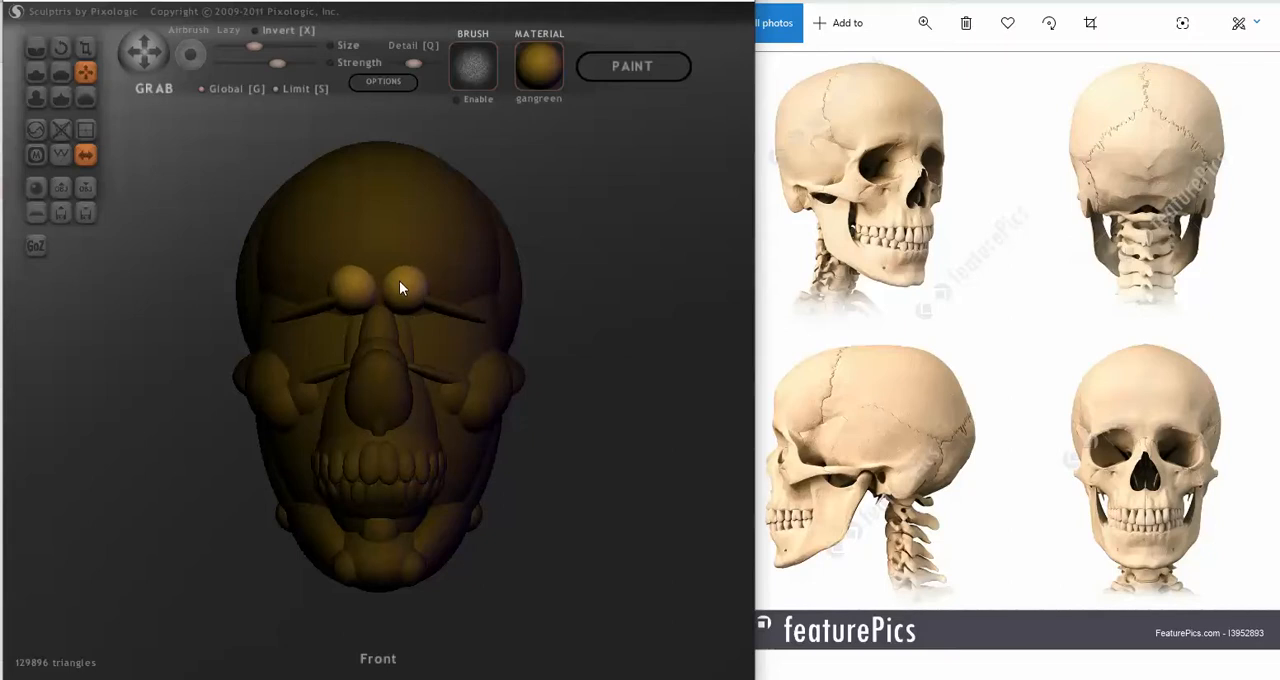
{"action": "left_click", "coordinate": [84, 48]}
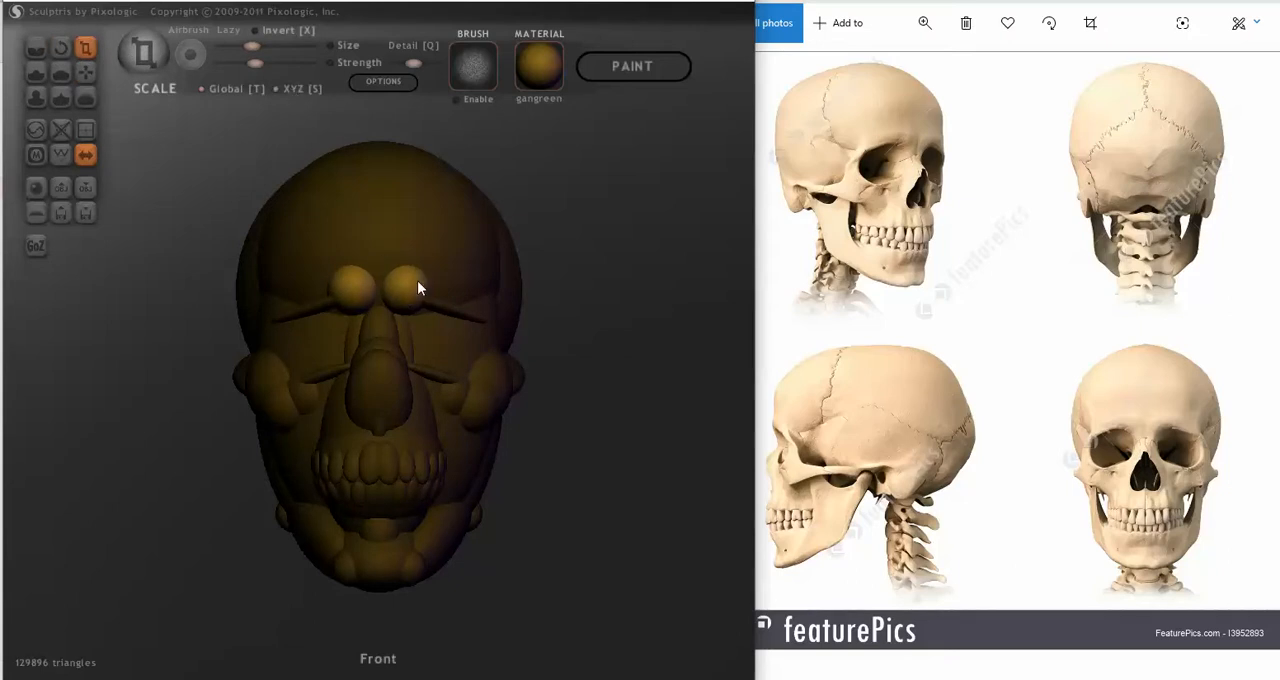
{"action": "left_click", "coordinate": [85, 72]}
{"action": "left_click_drag", "start_coordinate": [336, 296], "coordinate": [351, 296]}
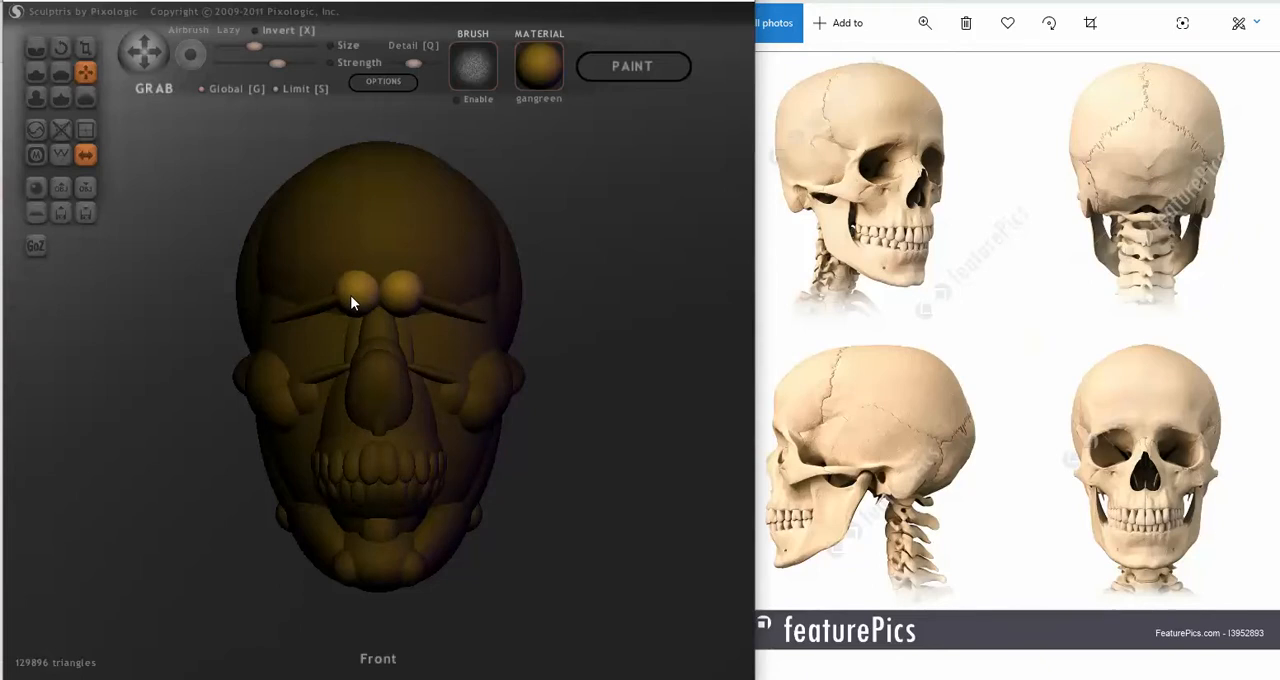
{"action": "left_click_drag", "start_coordinate": [351, 296], "coordinate": [349, 296]}
Step: Add a mirrored pair of new spheres on the forehead above the brows
{"action": "left_click", "coordinate": [280, 402]}
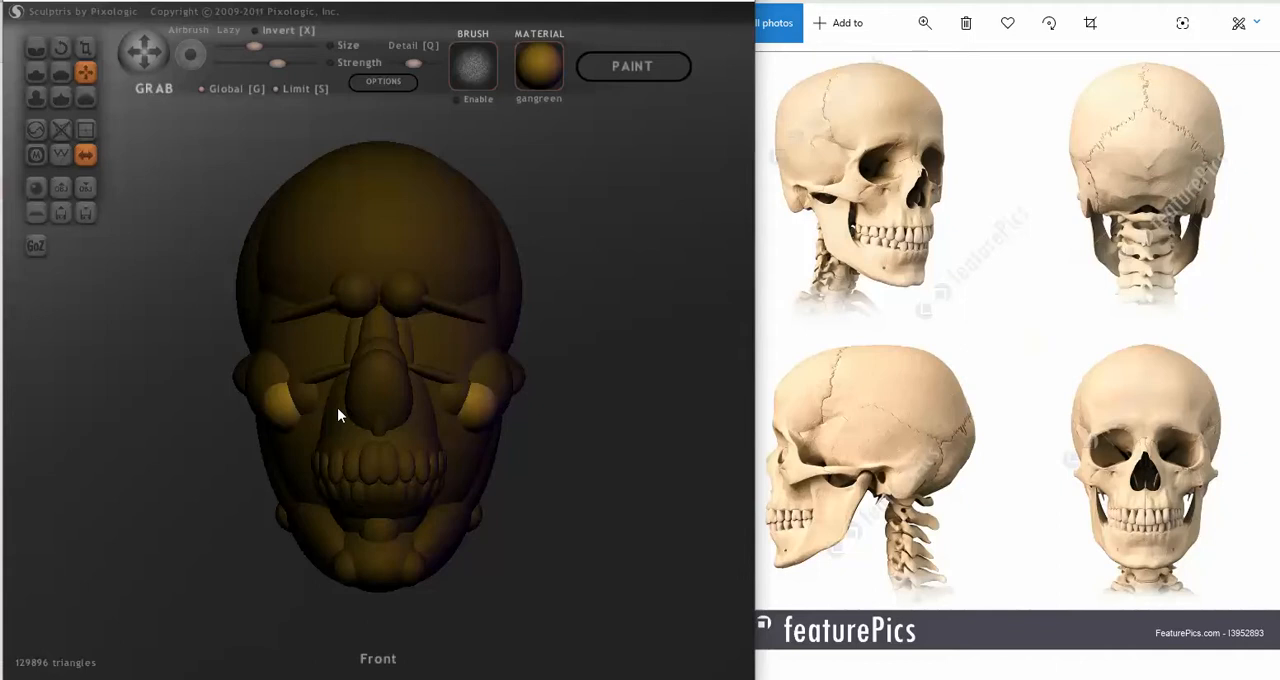
{"action": "key", "text": "Insert"}
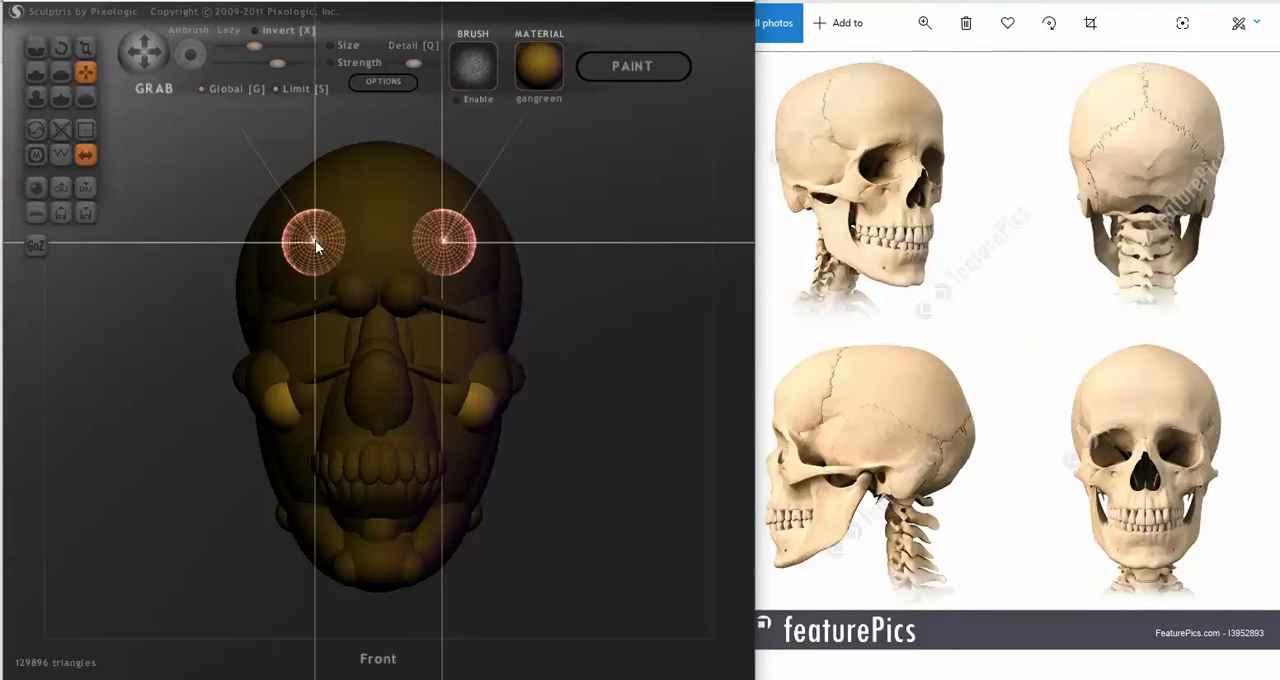
{"action": "left_click", "coordinate": [316, 233]}
{"action": "right_click_drag", "start_coordinate": [429, 286], "coordinate": [314, 294]}
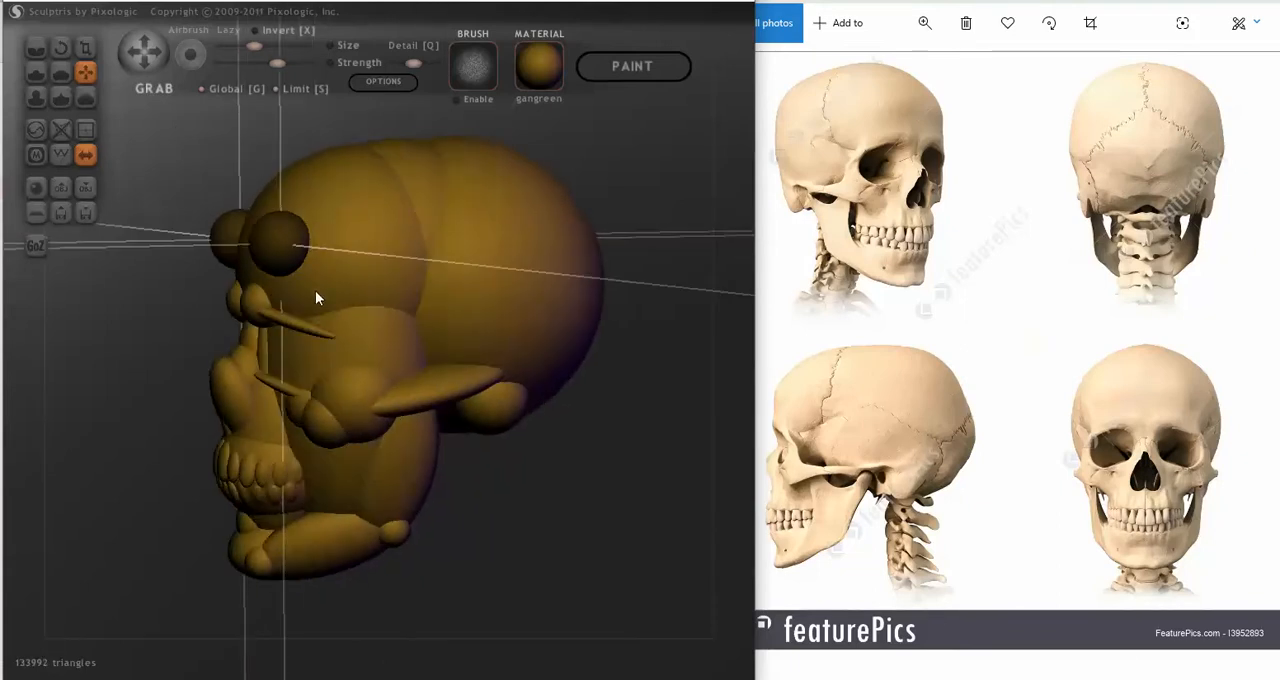
{"action": "right_click_drag", "start_coordinate": [129, 118], "coordinate": [125, 177]}
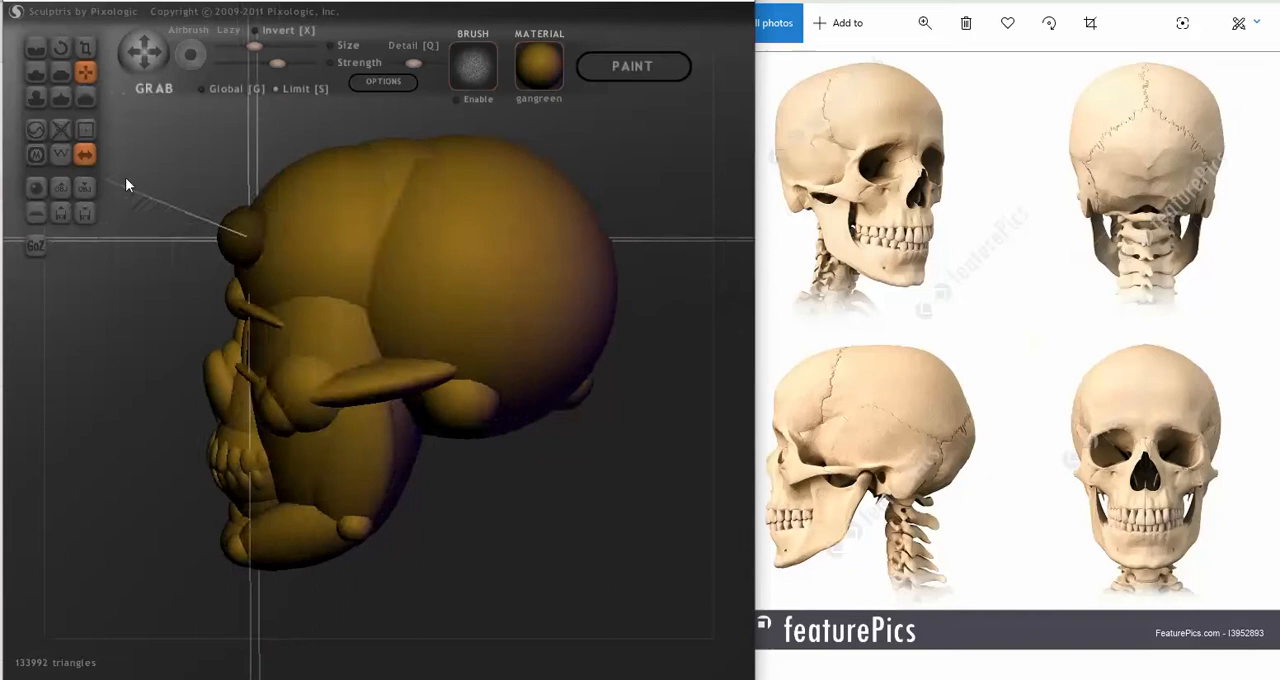
Step: Isolate the new forehead spheres and use Grab in Global mode to push them back into the forehead
{"action": "left_click", "coordinate": [218, 89]}
{"action": "left_click", "coordinate": [231, 234]}
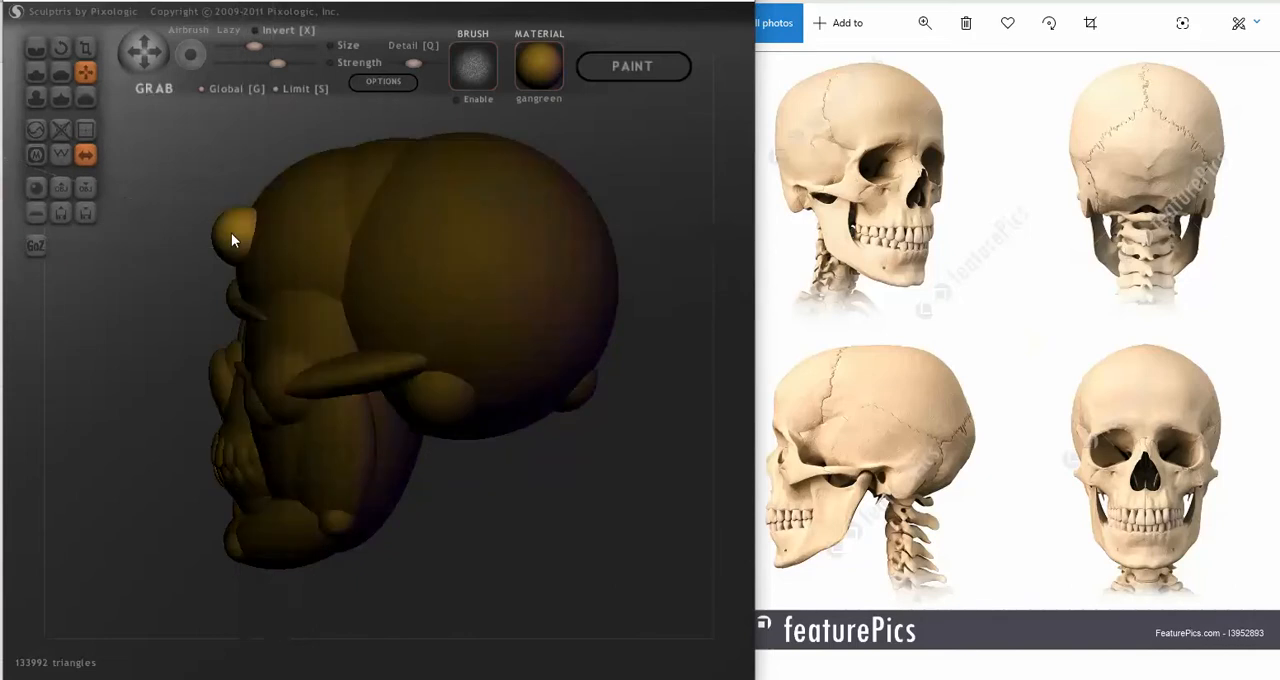
{"action": "left_click_drag", "start_coordinate": [231, 233], "coordinate": [243, 231]}
{"action": "right_click_drag", "start_coordinate": [250, 231], "coordinate": [344, 241]}
{"action": "left_click_drag", "start_coordinate": [287, 220], "coordinate": [295, 218]}
{"action": "right_click_drag", "start_coordinate": [295, 218], "coordinate": [313, 177]}
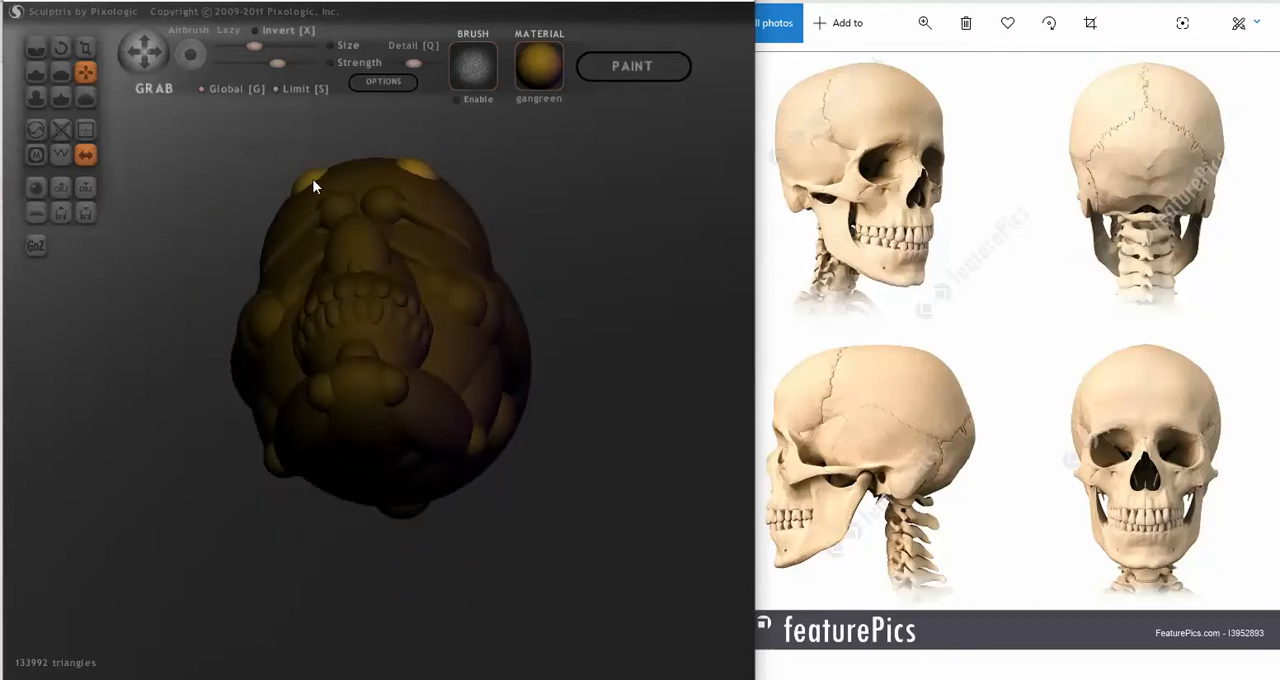
{"action": "left_click_drag", "start_coordinate": [312, 177], "coordinate": [318, 174]}
{"action": "right_click_drag", "start_coordinate": [318, 174], "coordinate": [328, 204]}
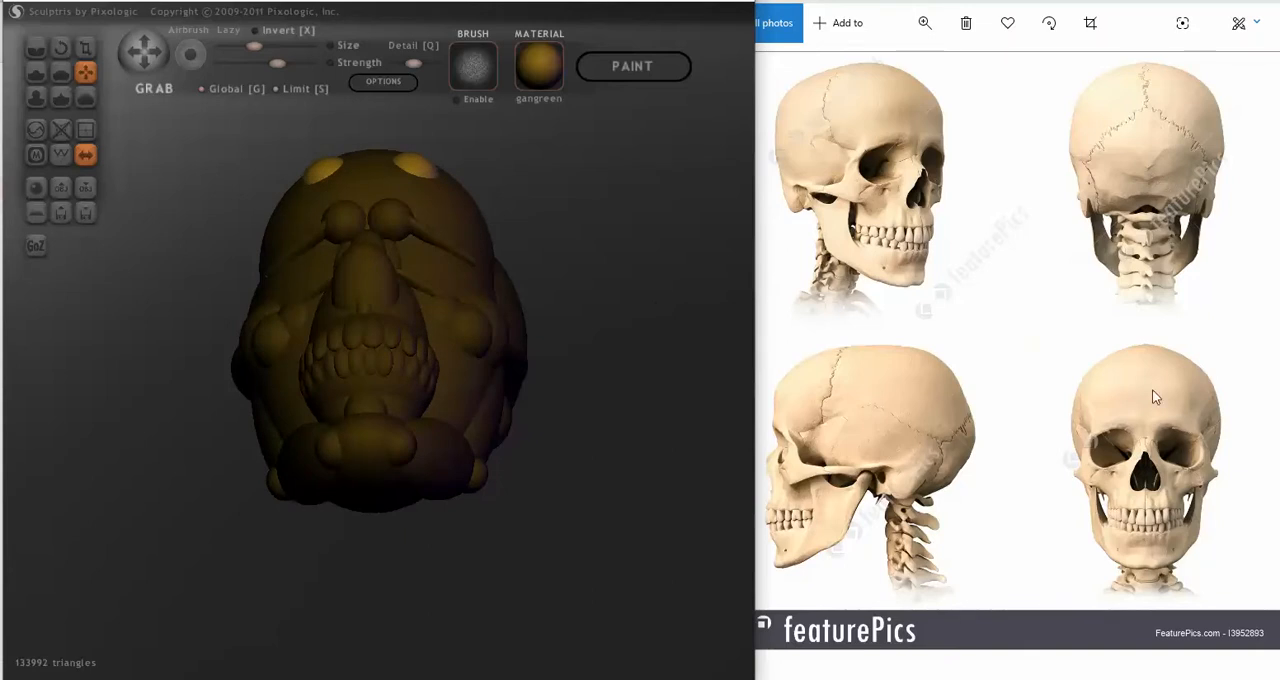
Step: Spread the forehead spheres farther apart, lower them slightly and sink them deeper into the forehead
{"action": "left_click", "coordinate": [768, 400]}
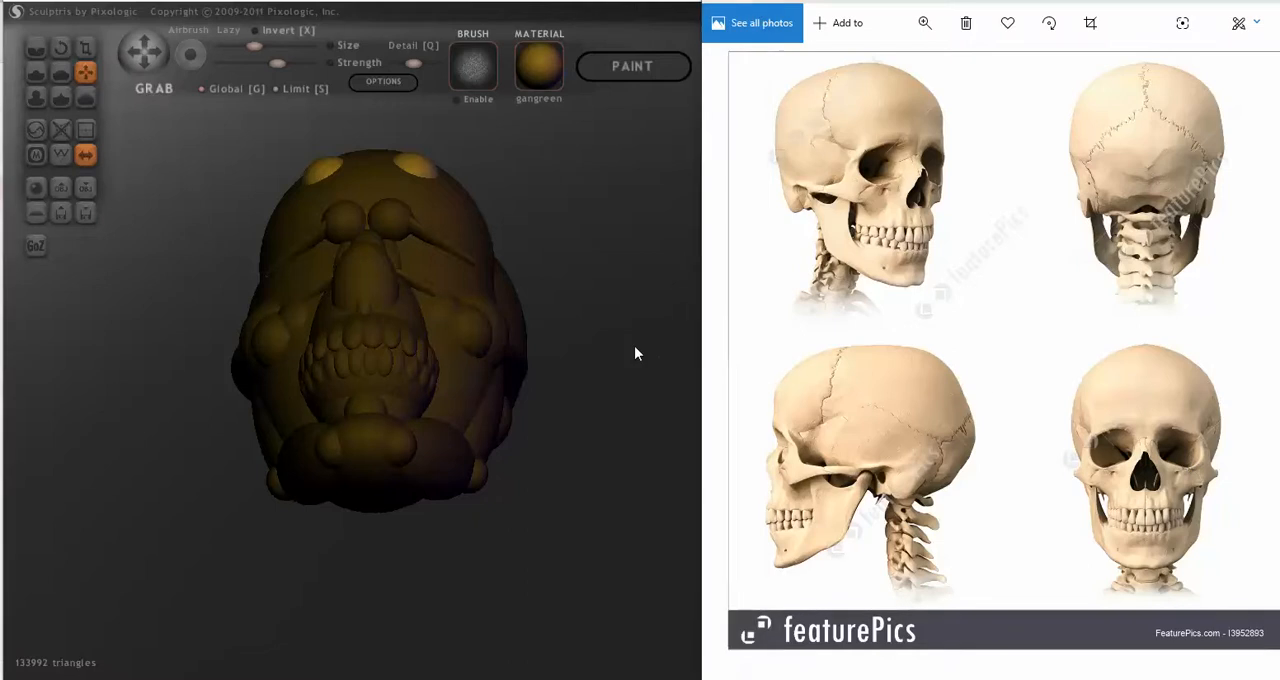
{"action": "mouse_move", "coordinate": [634, 345]}
{"action": "left_mouse_down"}
{"action": "mouse_move", "coordinate": [637, 412]}
{"action": "mouse_move", "coordinate": [651, 408]}
{"action": "mouse_move", "coordinate": [664, 428]}
{"action": "left_mouse_up"}
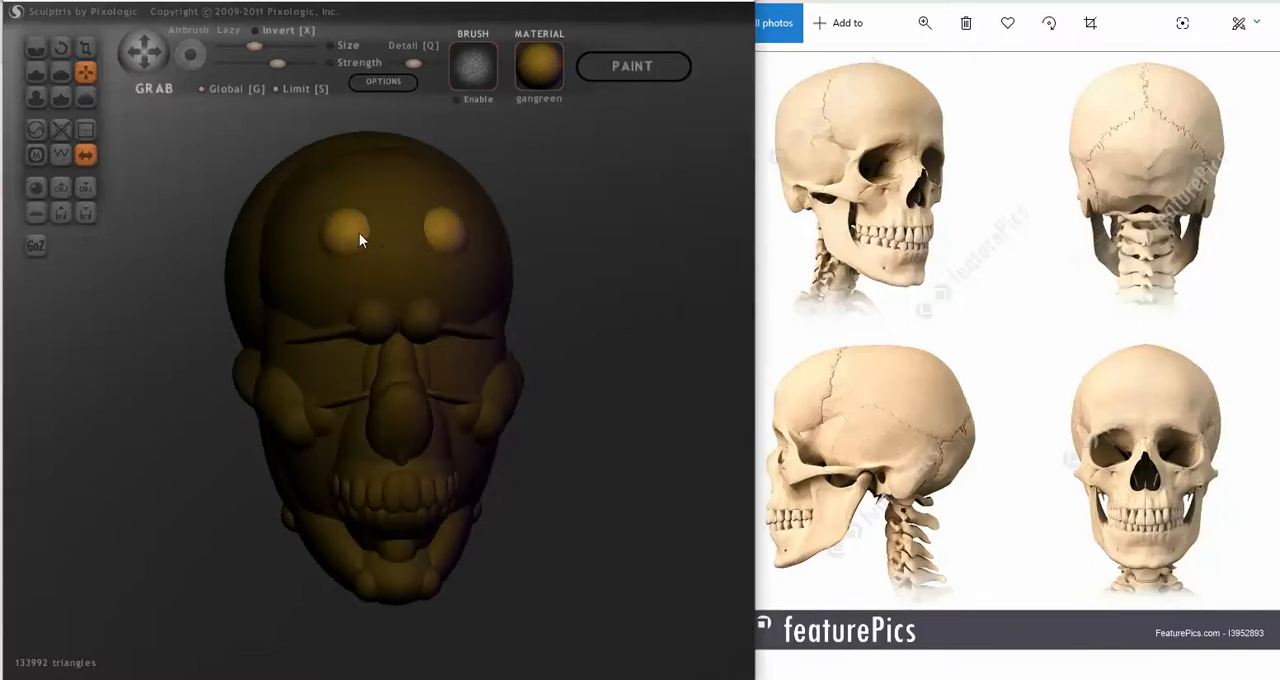
{"action": "left_click_drag", "start_coordinate": [359, 233], "coordinate": [337, 246]}
{"action": "mouse_move", "coordinate": [337, 246]}
{"action": "right_mouse_down"}
{"action": "mouse_move", "coordinate": [395, 219]}
{"action": "mouse_move", "coordinate": [477, 219]}
{"action": "mouse_move", "coordinate": [349, 274]}
{"action": "mouse_move", "coordinate": [242, 276]}
{"action": "mouse_move", "coordinate": [185, 261]}
{"action": "right_mouse_up"}
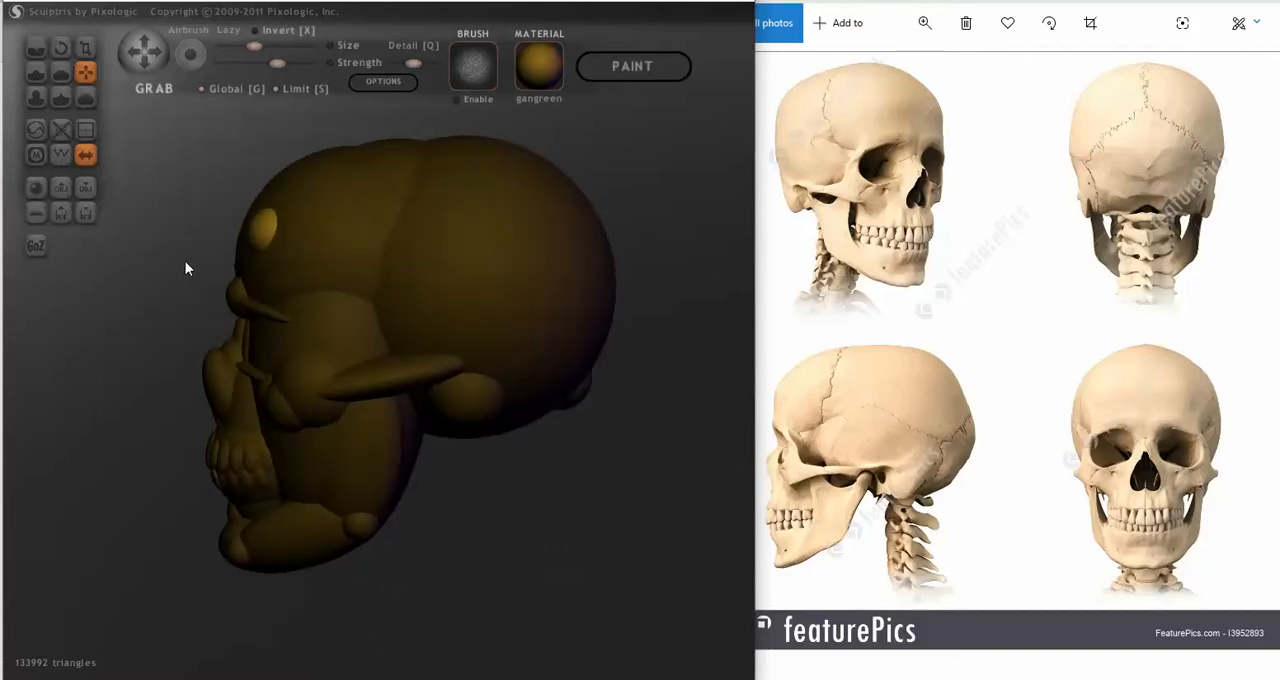
{"action": "mouse_move", "coordinate": [264, 229]}
{"action": "right_mouse_down"}
{"action": "mouse_move", "coordinate": [429, 238]}
{"action": "mouse_move", "coordinate": [306, 233]}
{"action": "right_mouse_up"}
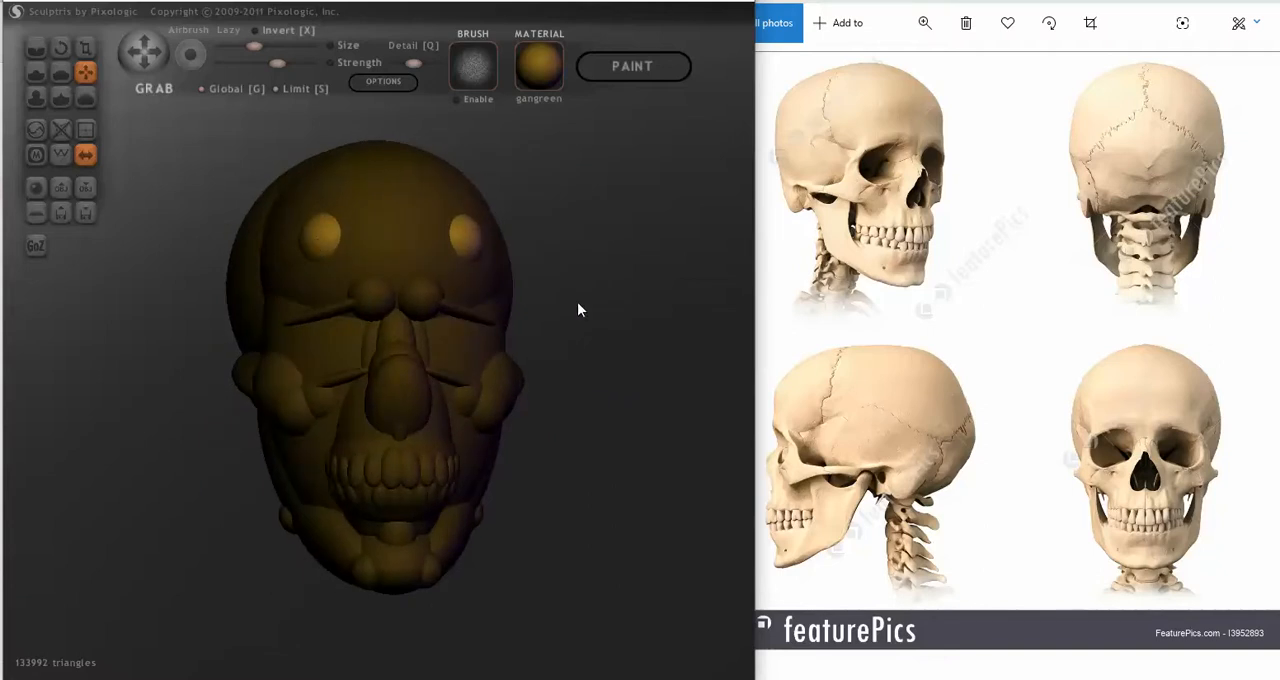
{"action": "mouse_move", "coordinate": [577, 310]}
{"action": "right_mouse_down"}
{"action": "mouse_move", "coordinate": [646, 337]}
{"action": "mouse_move", "coordinate": [580, 336]}
{"action": "mouse_move", "coordinate": [673, 352]}
{"action": "right_mouse_up"}
{"action": "left_click_drag", "start_coordinate": [715, 336], "coordinate": [620, 338]}
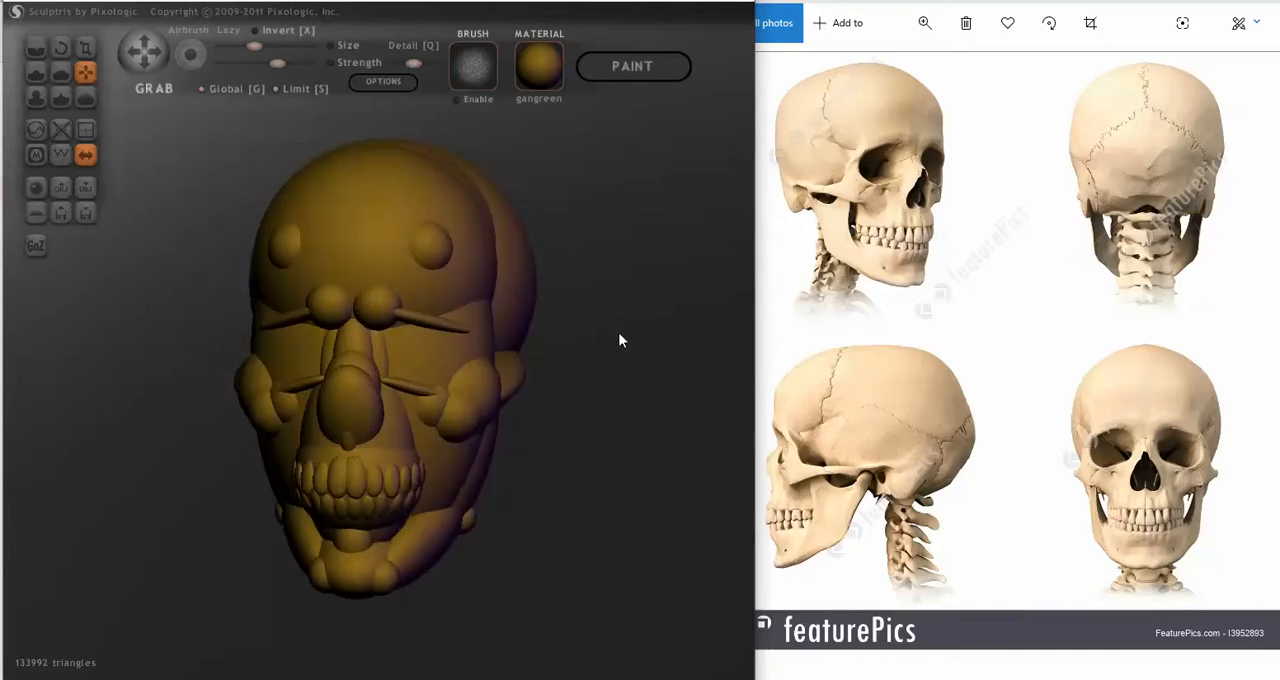
Step: Isolate the forehead spheres again and scale them up globally into broad, rounded forms
{"action": "left_click", "coordinate": [619, 334], "text": "ctrl"}
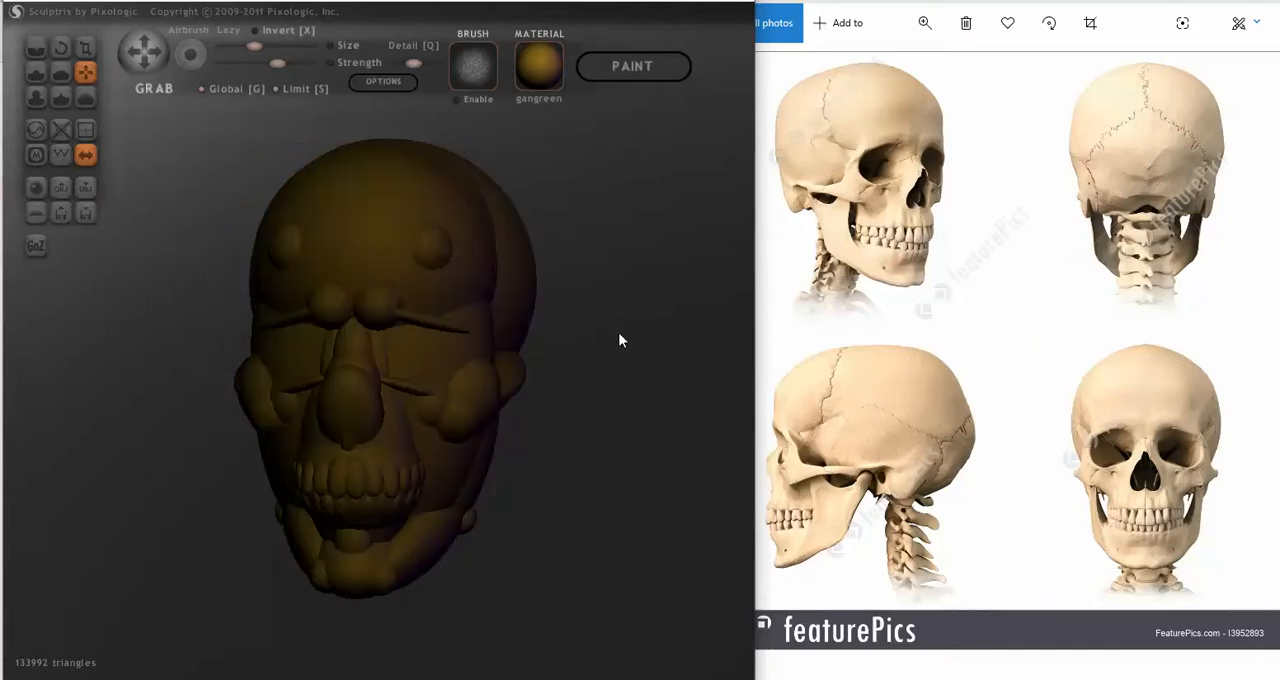
{"action": "left_click", "coordinate": [444, 243], "text": "ctrl"}
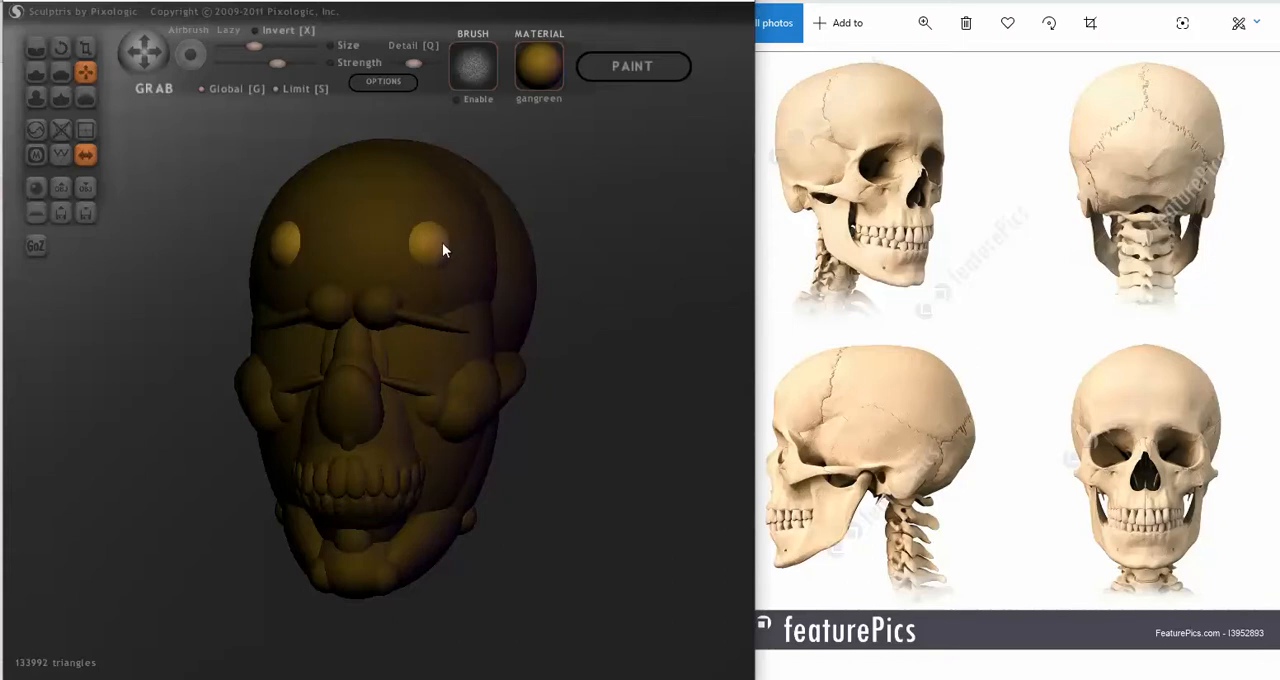
{"action": "left_click", "coordinate": [86, 48]}
{"action": "left_click_drag", "start_coordinate": [432, 237], "coordinate": [403, 129]}
{"action": "left_click_drag", "start_coordinate": [436, 252], "coordinate": [388, 139]}
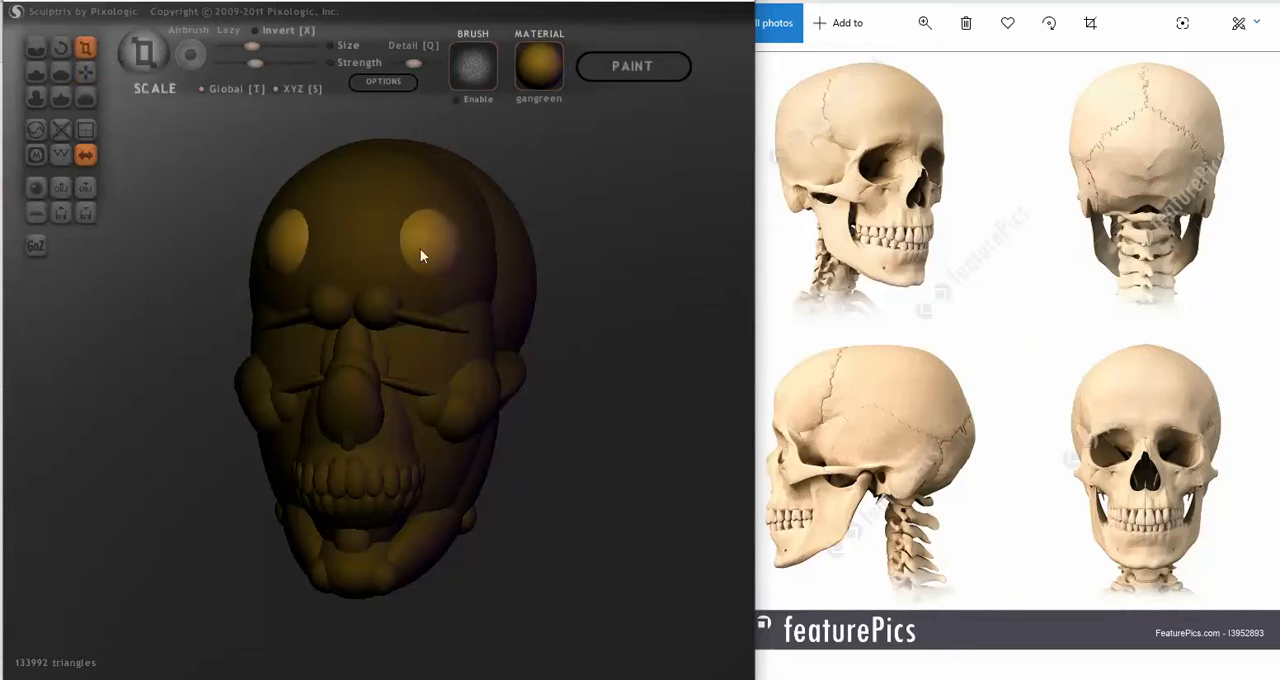
{"action": "left_click_drag", "start_coordinate": [442, 250], "coordinate": [394, 141]}
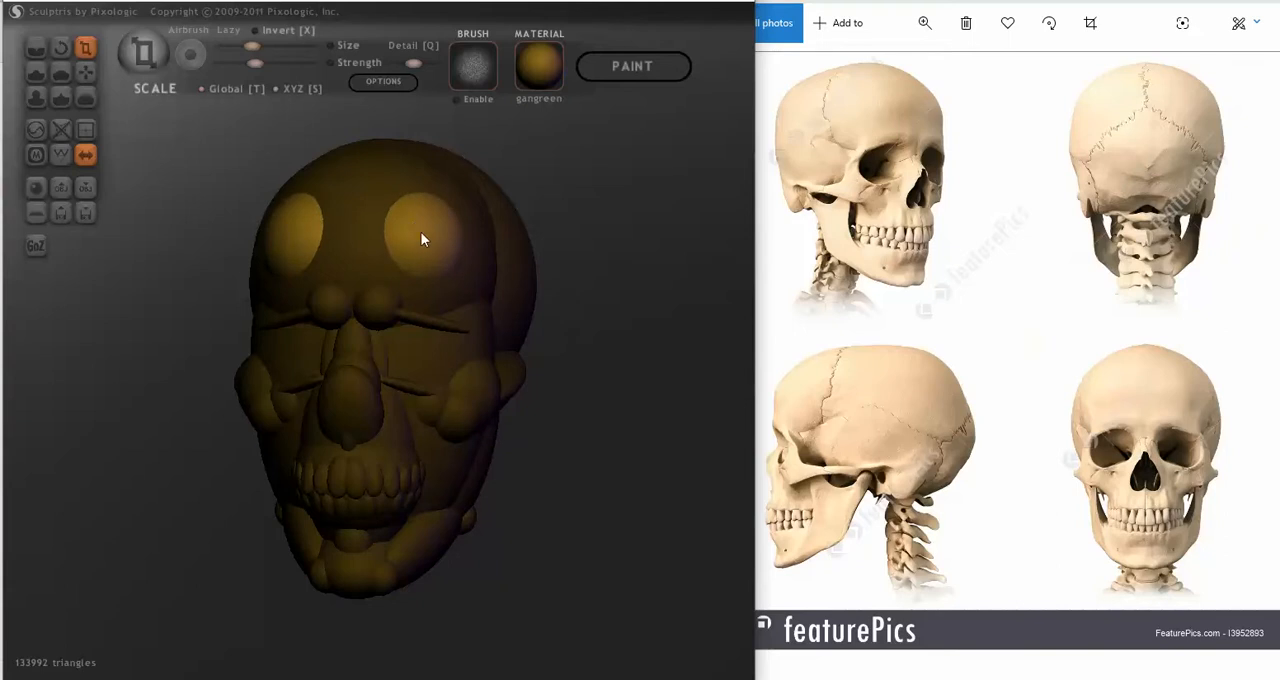
{"action": "left_click_drag", "start_coordinate": [423, 236], "coordinate": [424, 228]}
Step: Push the enlarged forehead spheres into the skull with Grab until they form low bumps above the brows
{"action": "right_click_drag", "start_coordinate": [402, 241], "coordinate": [310, 222]}
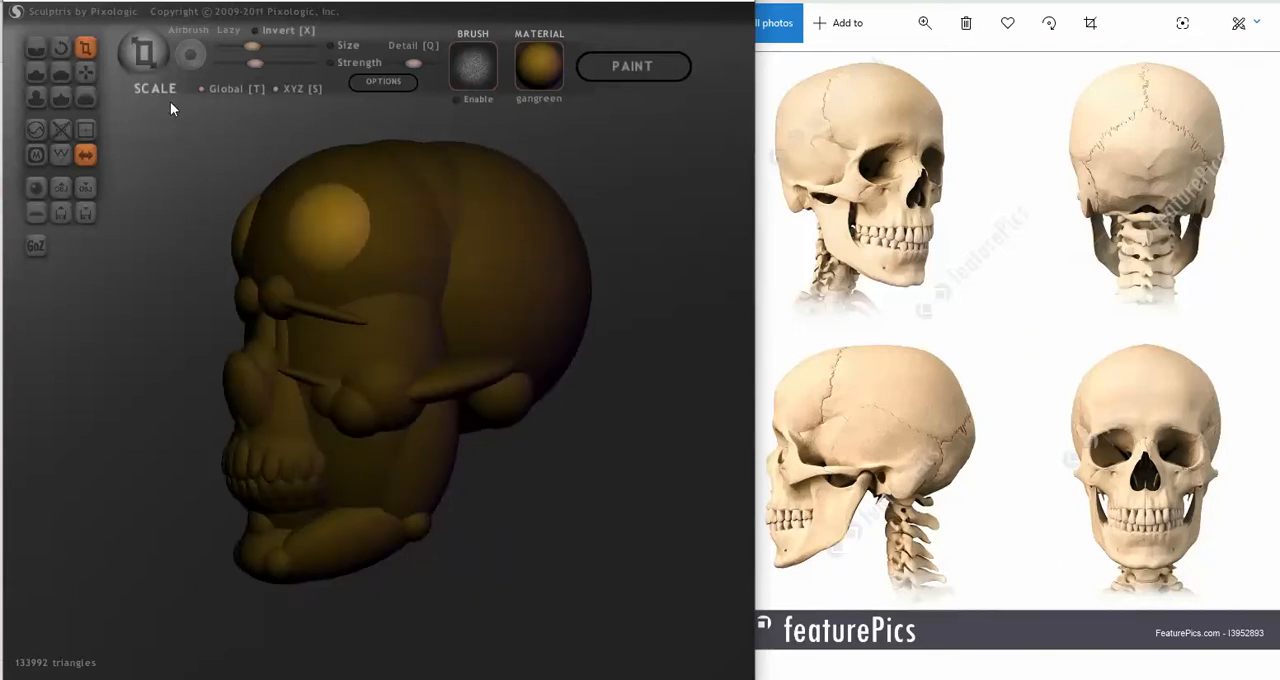
{"action": "left_click", "coordinate": [85, 71]}
{"action": "right_click_drag", "start_coordinate": [219, 232], "coordinate": [277, 235]}
{"action": "left_click_drag", "start_coordinate": [278, 236], "coordinate": [266, 234]}
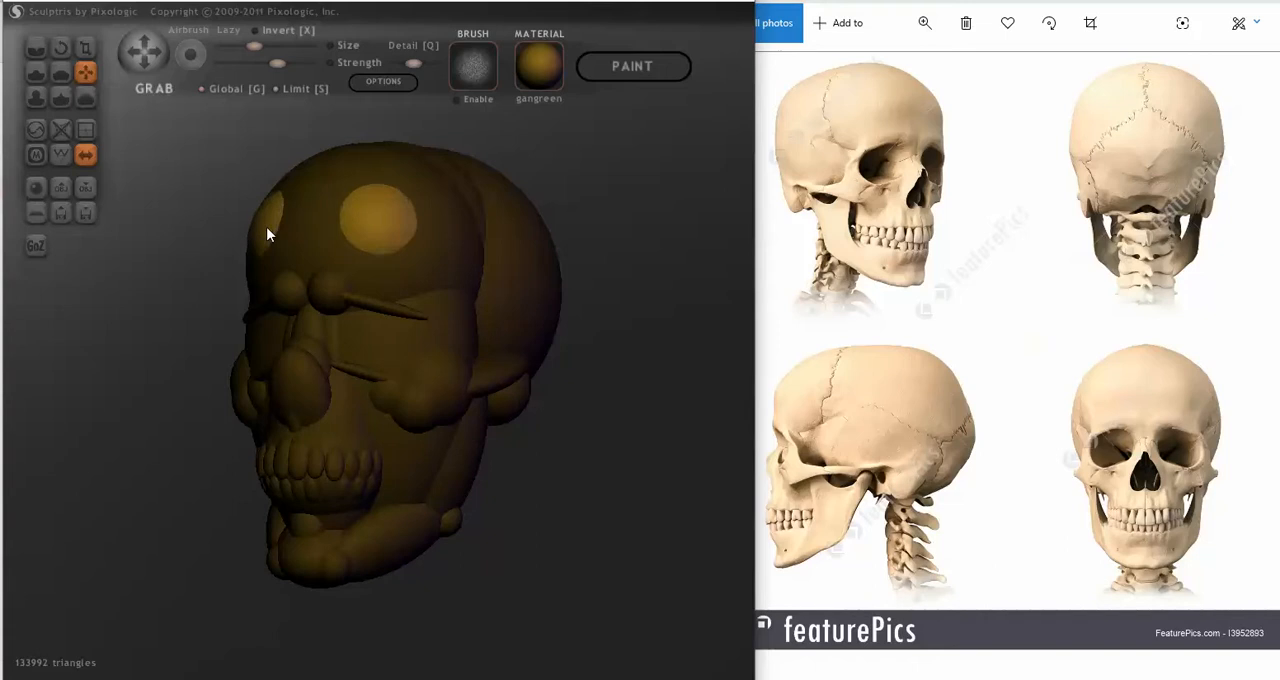
{"action": "right_click_drag", "start_coordinate": [268, 234], "coordinate": [336, 243]}
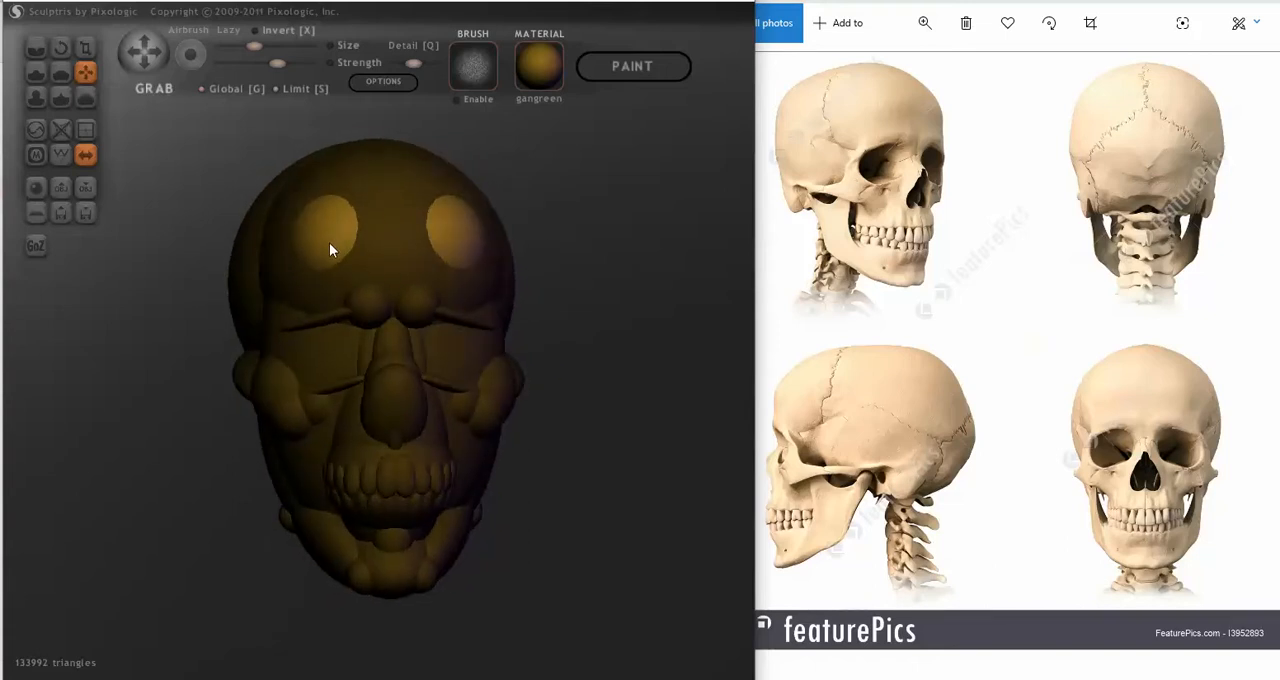
{"action": "left_click_drag", "start_coordinate": [330, 250], "coordinate": [330, 255]}
{"action": "right_click_drag", "start_coordinate": [330, 255], "coordinate": [364, 257]}
Step: Add a mirrored pair of small spheres at the jaw joint, below the zygomatic arch
{"action": "right_click_drag", "start_coordinate": [641, 297], "coordinate": [457, 360]}
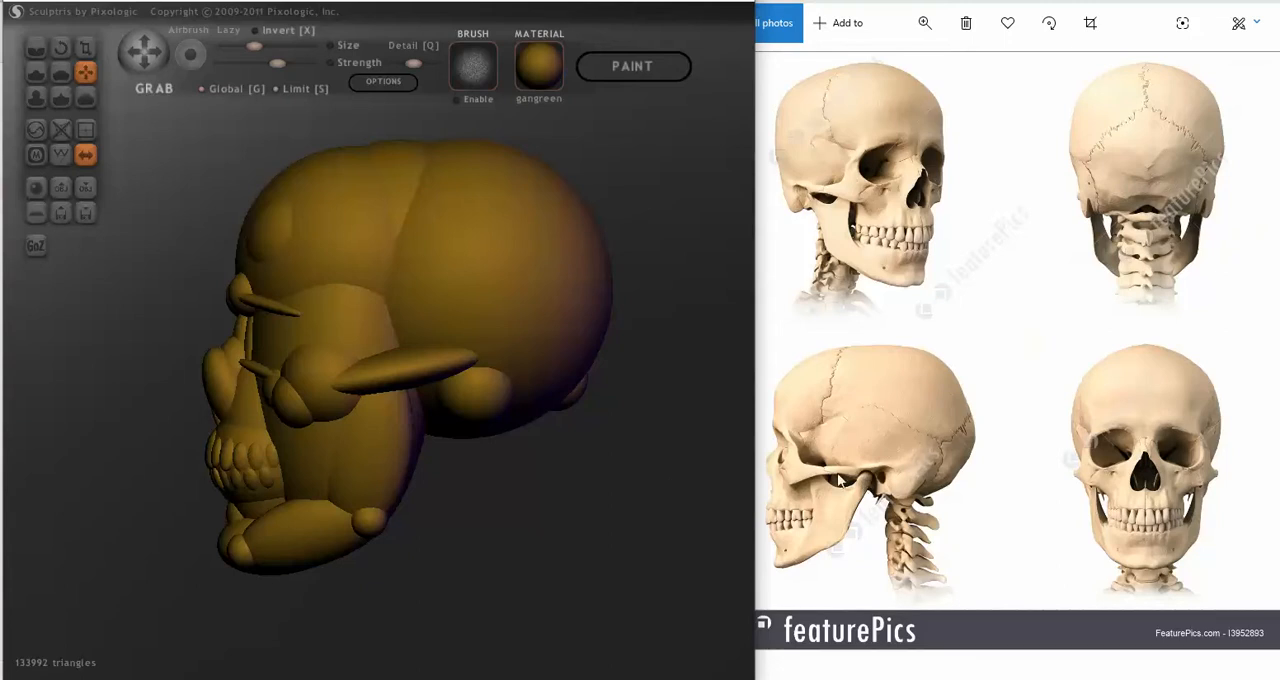
{"action": "mouse_move", "coordinate": [579, 512]}
{"action": "left_mouse_down"}
{"action": "mouse_move", "coordinate": [606, 508]}
{"action": "mouse_move", "coordinate": [586, 492]}
{"action": "left_mouse_up"}
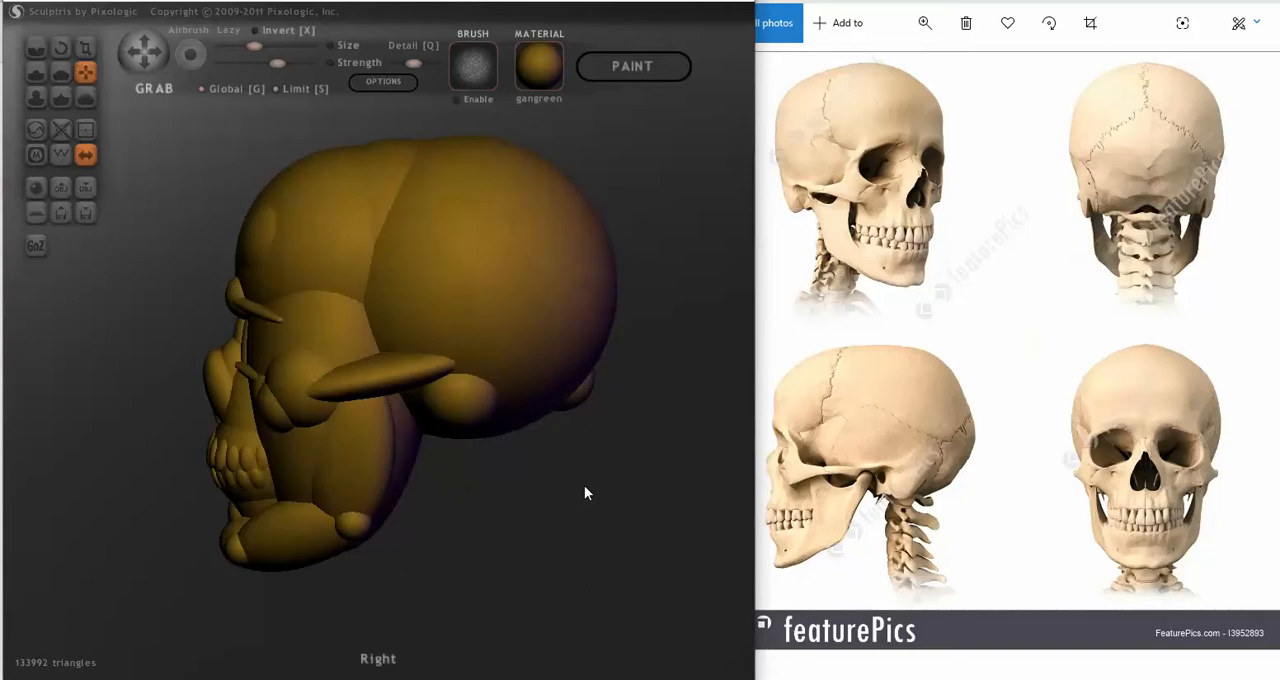
{"action": "left_click", "coordinate": [360, 527]}
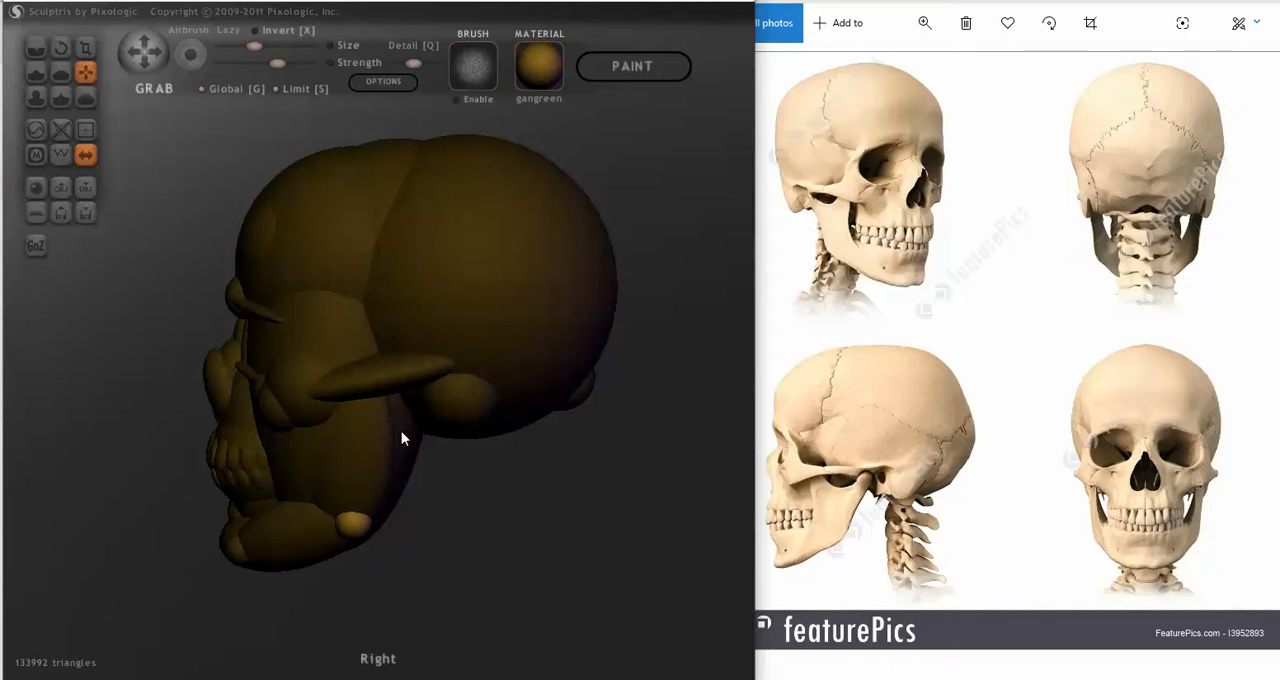
{"action": "left_click", "coordinate": [390, 403]}
{"action": "mouse_move", "coordinate": [408, 457]}
{"action": "left_mouse_down"}
{"action": "mouse_move", "coordinate": [419, 419]}
{"action": "mouse_move", "coordinate": [423, 434]}
{"action": "left_mouse_up"}
{"action": "scroll", "coordinate": [343, 371], "scroll_direction": "up", "scroll_amount": 5}
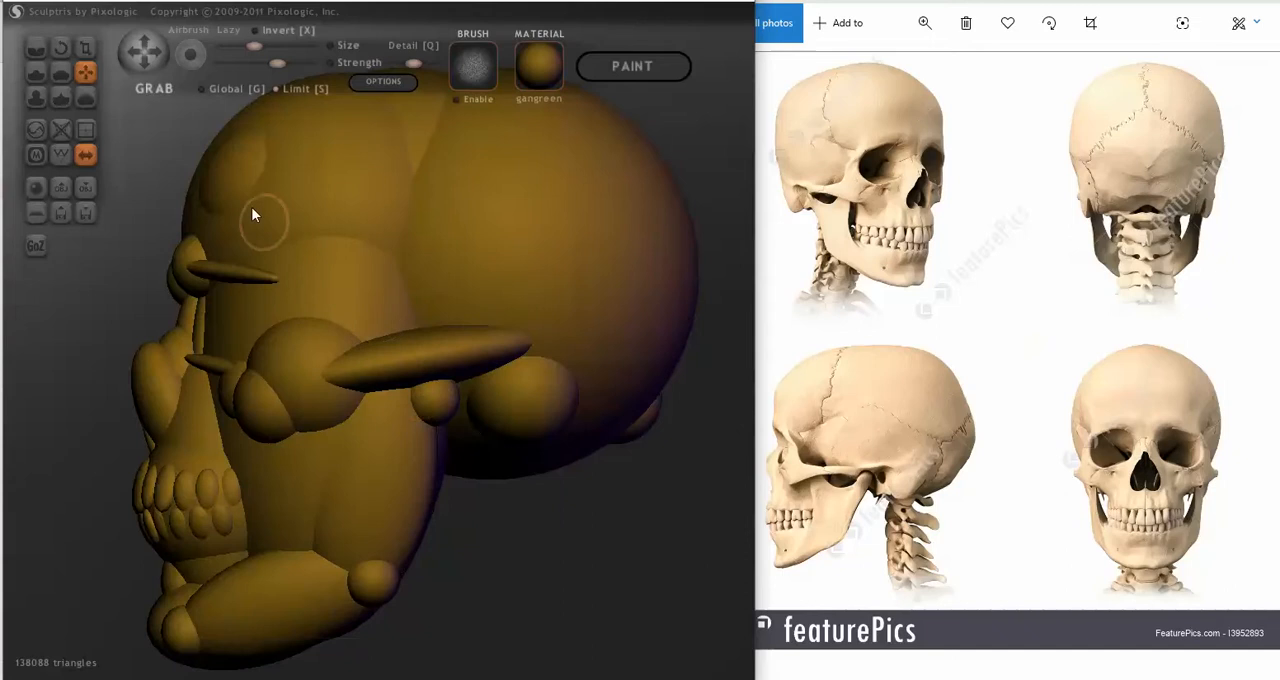
Step: Move the mirrored jaw-joint spheres globally with Grab until they sit beneath the zygomatic arch at the back of the jaw
{"action": "left_click", "coordinate": [221, 88]}
{"action": "mouse_move", "coordinate": [430, 376]}
{"action": "left_mouse_down"}
{"action": "mouse_move", "coordinate": [451, 451]}
{"action": "mouse_move", "coordinate": [474, 463]}
{"action": "left_mouse_up"}
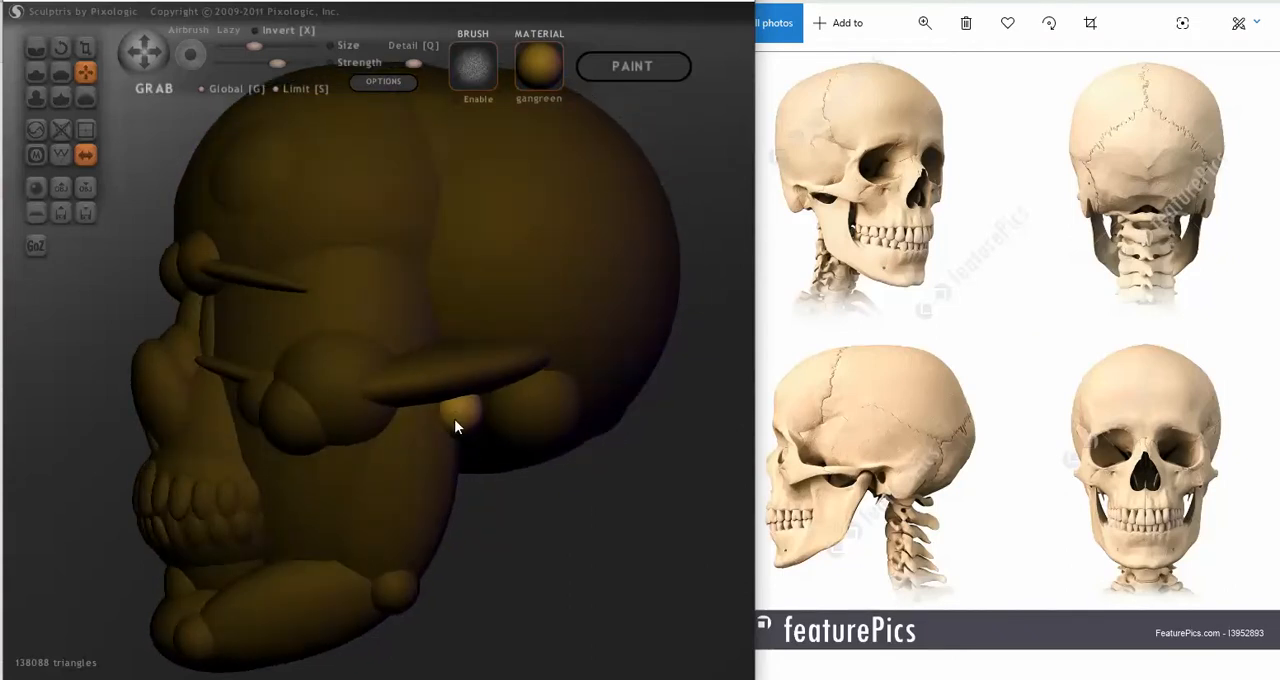
{"action": "mouse_move", "coordinate": [458, 426]}
{"action": "right_mouse_down"}
{"action": "mouse_move", "coordinate": [471, 451]}
{"action": "mouse_move", "coordinate": [584, 456]}
{"action": "right_mouse_up"}
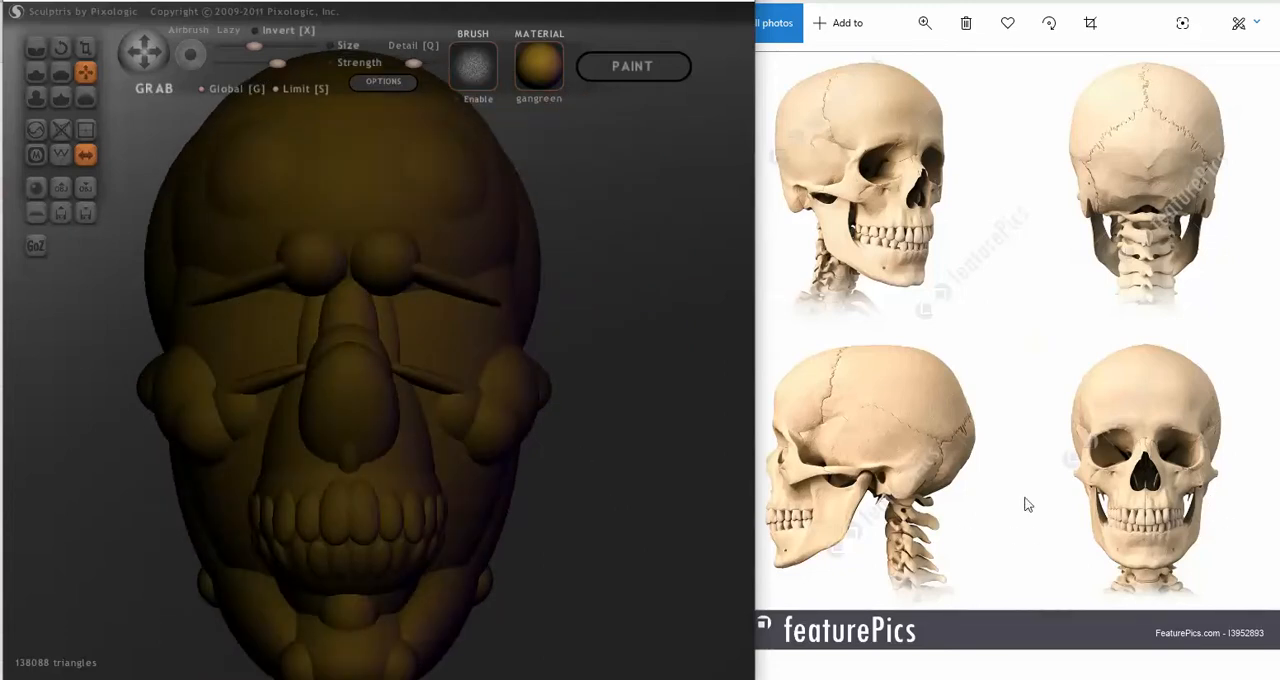
{"action": "right_click_drag", "start_coordinate": [616, 497], "coordinate": [708, 483]}
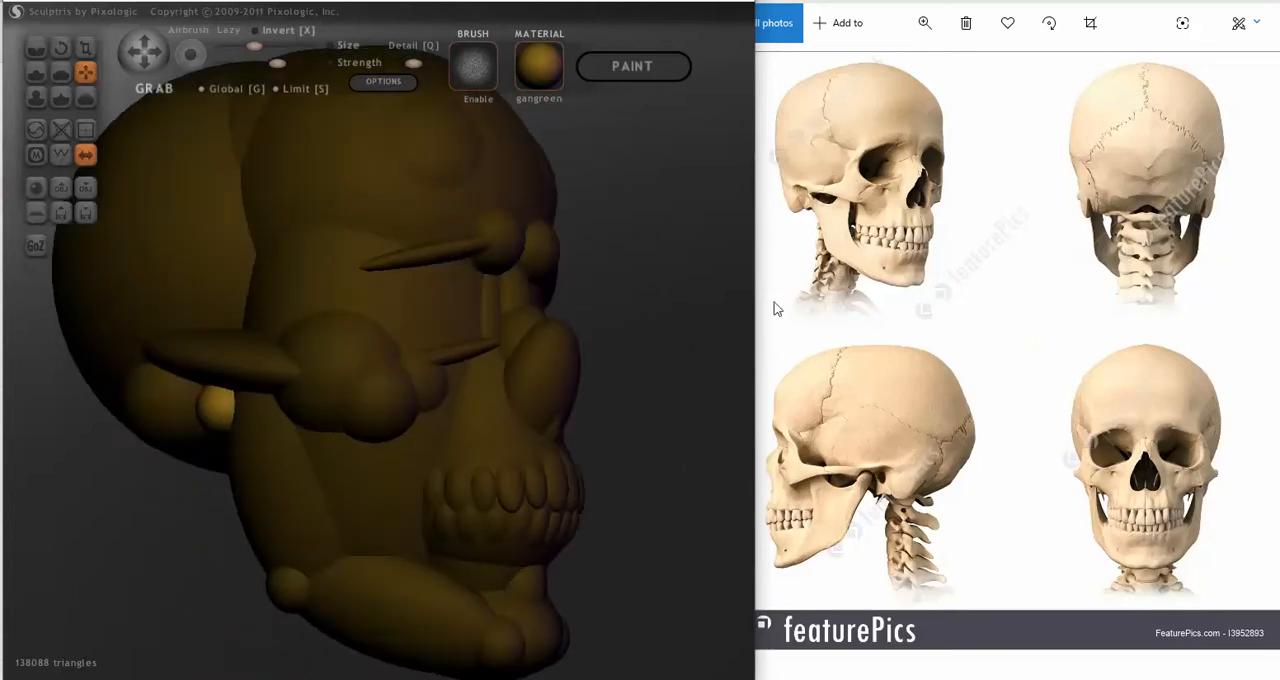
{"action": "mouse_move", "coordinate": [730, 310]}
{"action": "right_mouse_down"}
{"action": "mouse_move", "coordinate": [671, 394]}
{"action": "mouse_move", "coordinate": [614, 337]}
{"action": "mouse_move", "coordinate": [110, 463]}
{"action": "right_mouse_up"}
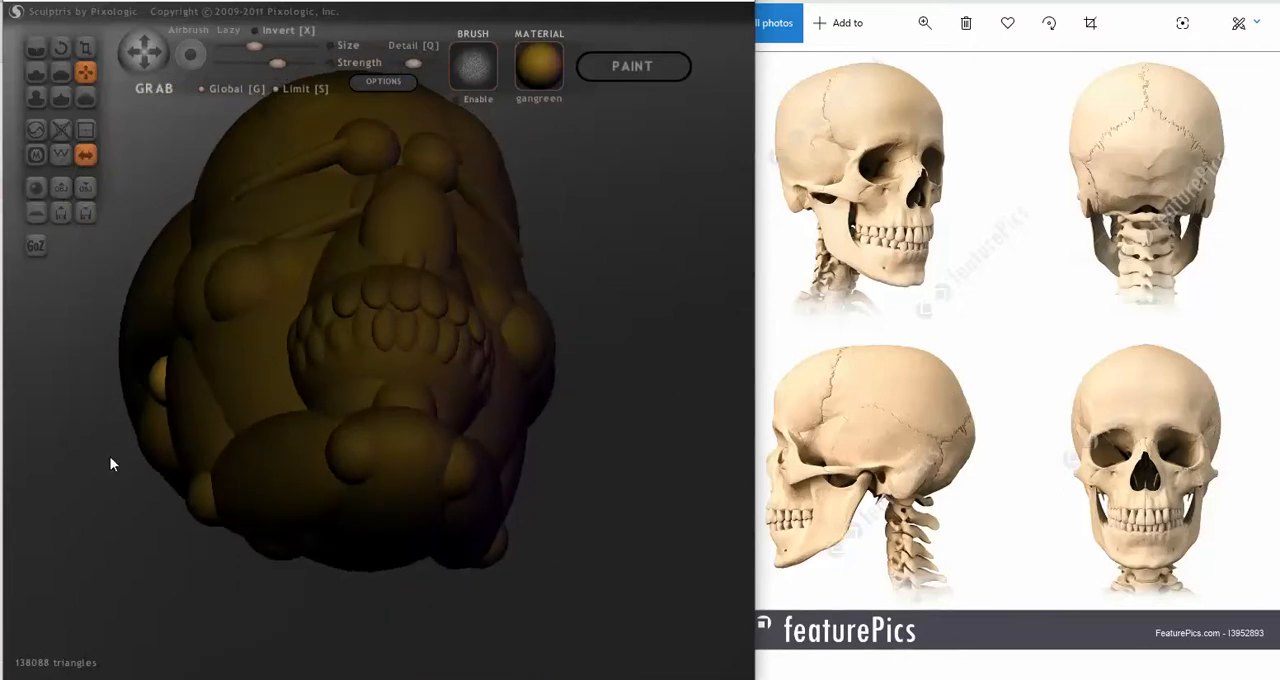
{"action": "mouse_move", "coordinate": [158, 377]}
{"action": "right_mouse_down"}
{"action": "mouse_move", "coordinate": [277, 451]}
{"action": "mouse_move", "coordinate": [279, 469]}
{"action": "right_mouse_up"}
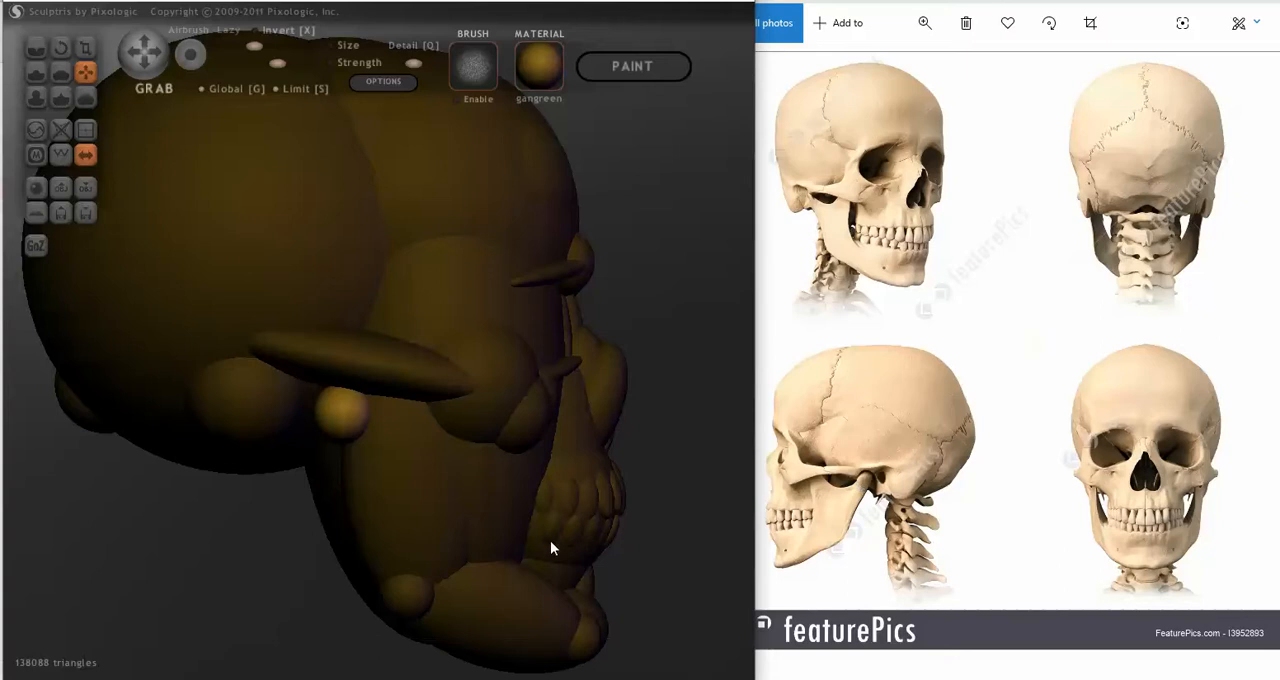
{"action": "mouse_move", "coordinate": [660, 549]}
{"action": "left_mouse_down"}
{"action": "mouse_move", "coordinate": [574, 537]}
{"action": "mouse_move", "coordinate": [629, 543]}
{"action": "mouse_move", "coordinate": [443, 487]}
{"action": "left_mouse_up"}
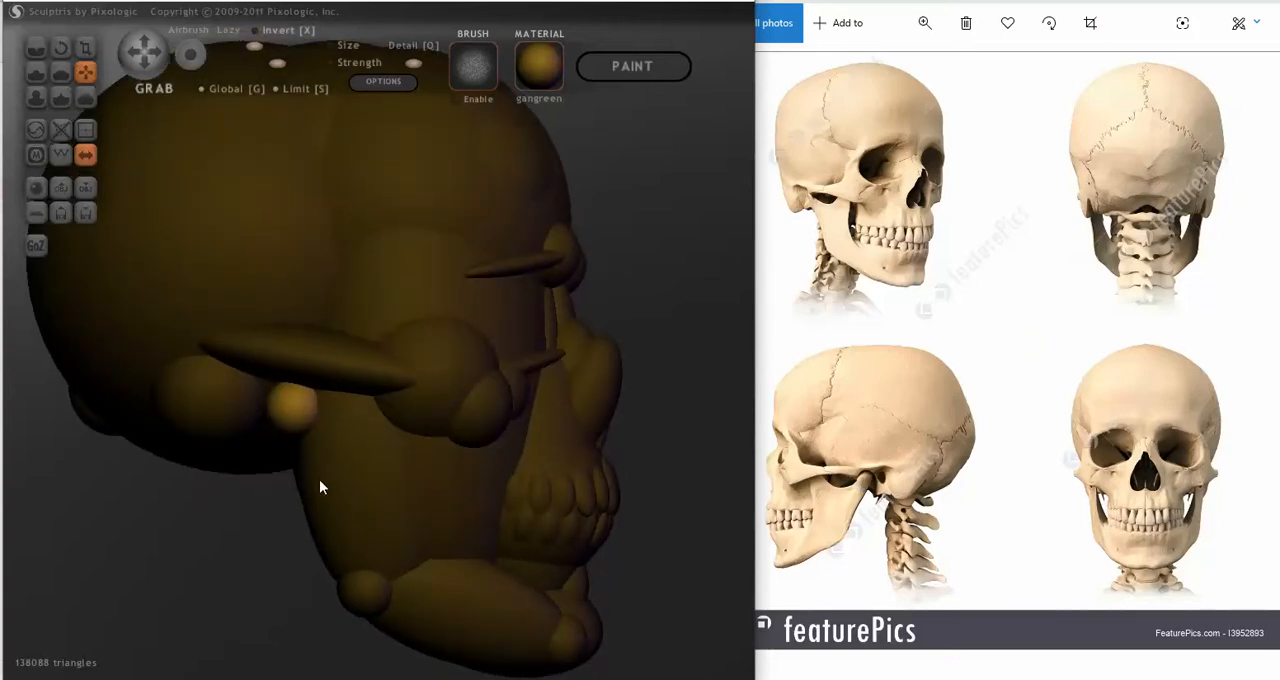
{"action": "mouse_move", "coordinate": [309, 460]}
{"action": "left_mouse_down"}
{"action": "mouse_move", "coordinate": [306, 446]}
{"action": "mouse_move", "coordinate": [309, 466]}
{"action": "mouse_move", "coordinate": [422, 452]}
{"action": "left_mouse_up"}
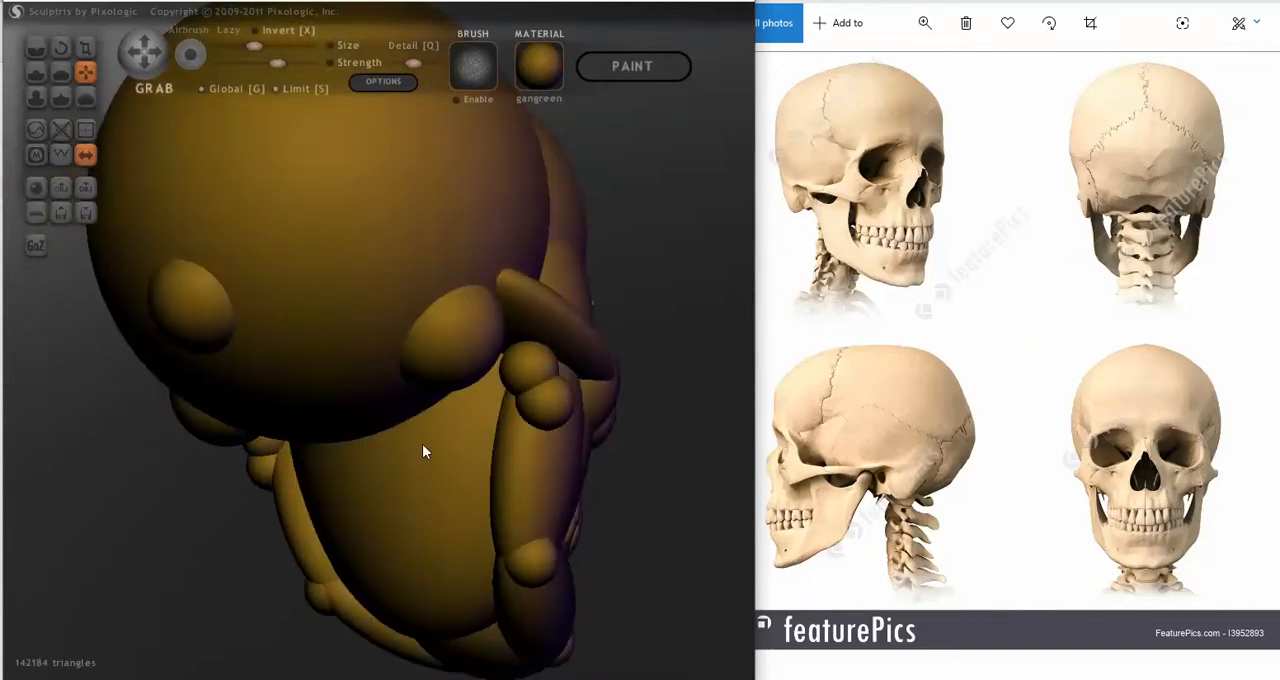
Step: Isolate a second mirrored pair of small spheres just below the jaw-joint spheres and settle them against the jaw's rear edge
{"action": "key", "text": "space"}
{"action": "left_click", "coordinate": [544, 416]}
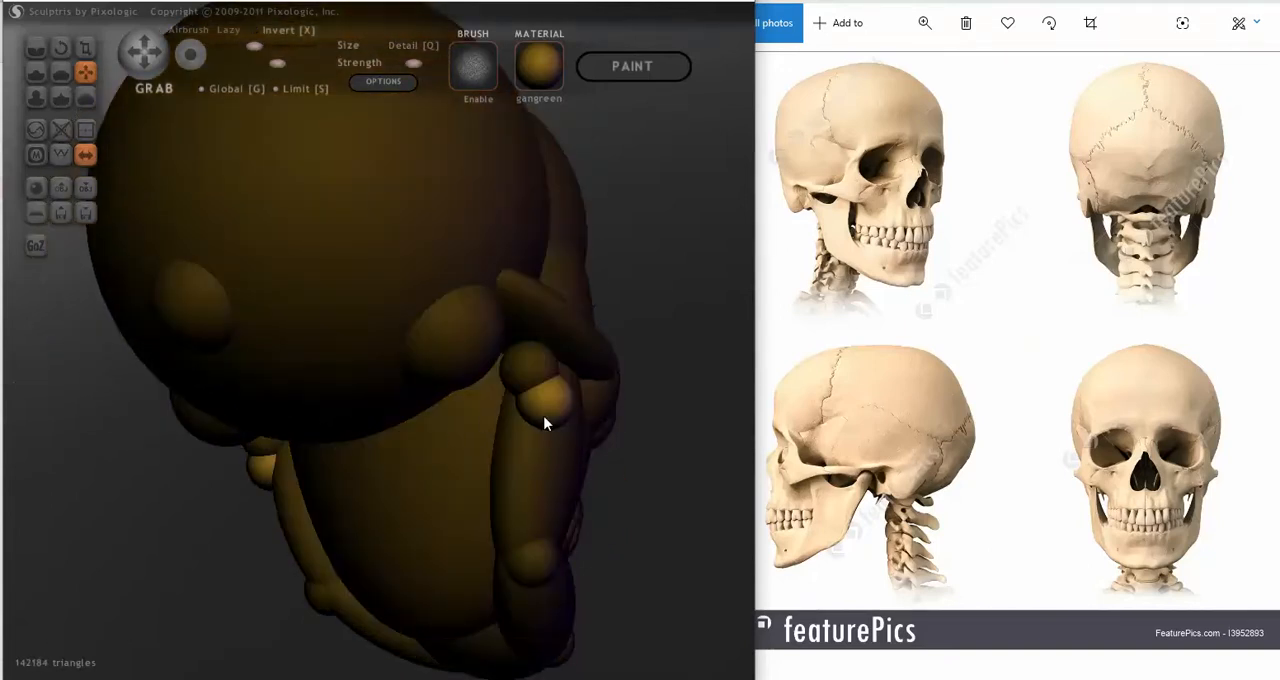
{"action": "left_click_drag", "start_coordinate": [568, 407], "coordinate": [542, 405]}
{"action": "mouse_move", "coordinate": [542, 405]}
{"action": "right_mouse_down"}
{"action": "mouse_move", "coordinate": [424, 413]}
{"action": "mouse_move", "coordinate": [371, 437]}
{"action": "right_mouse_up"}
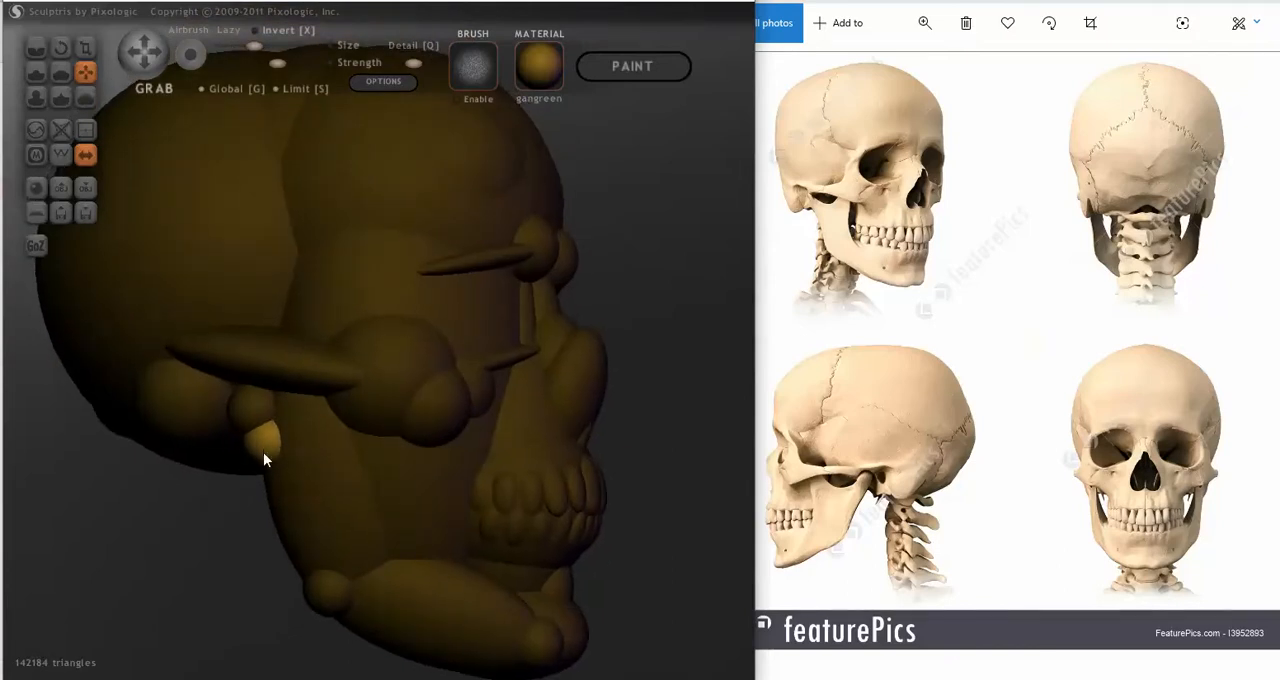
{"action": "right_click_drag", "start_coordinate": [263, 452], "coordinate": [300, 461]}
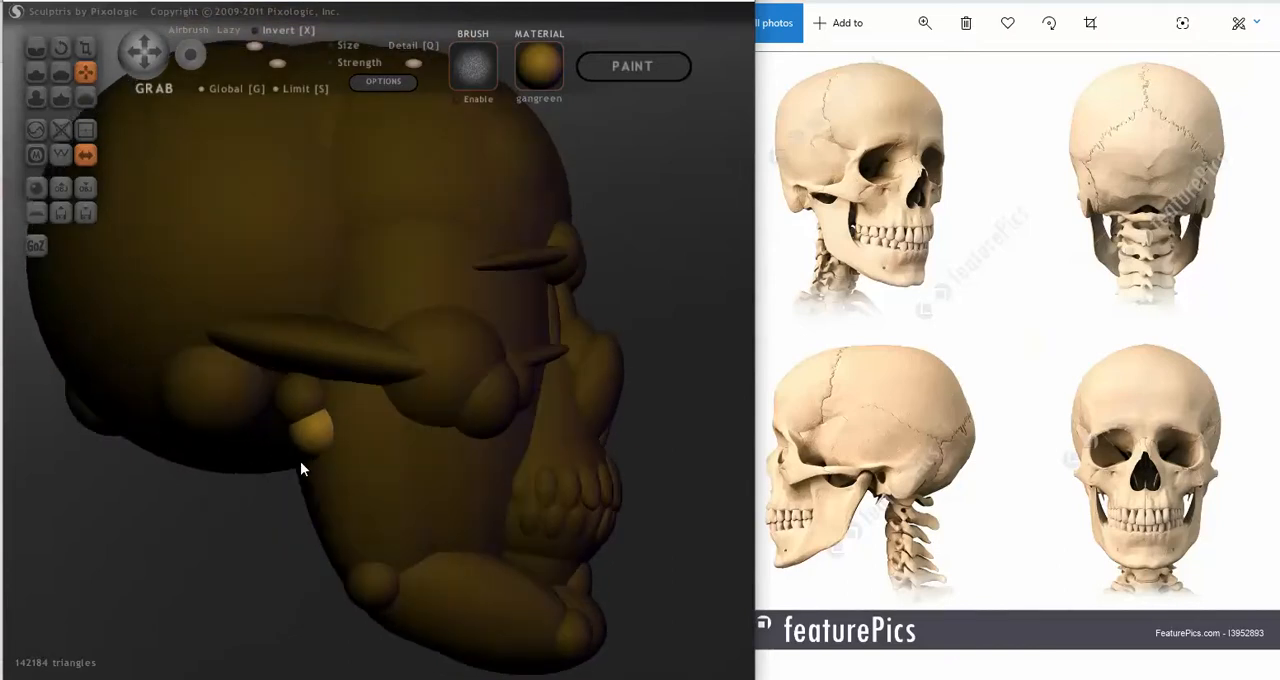
Step: Stretch the lower joint spheres into tall ellipsoids with Scale and rotate them to follow the jaw's rear edge
{"action": "left_click", "coordinate": [86, 46]}
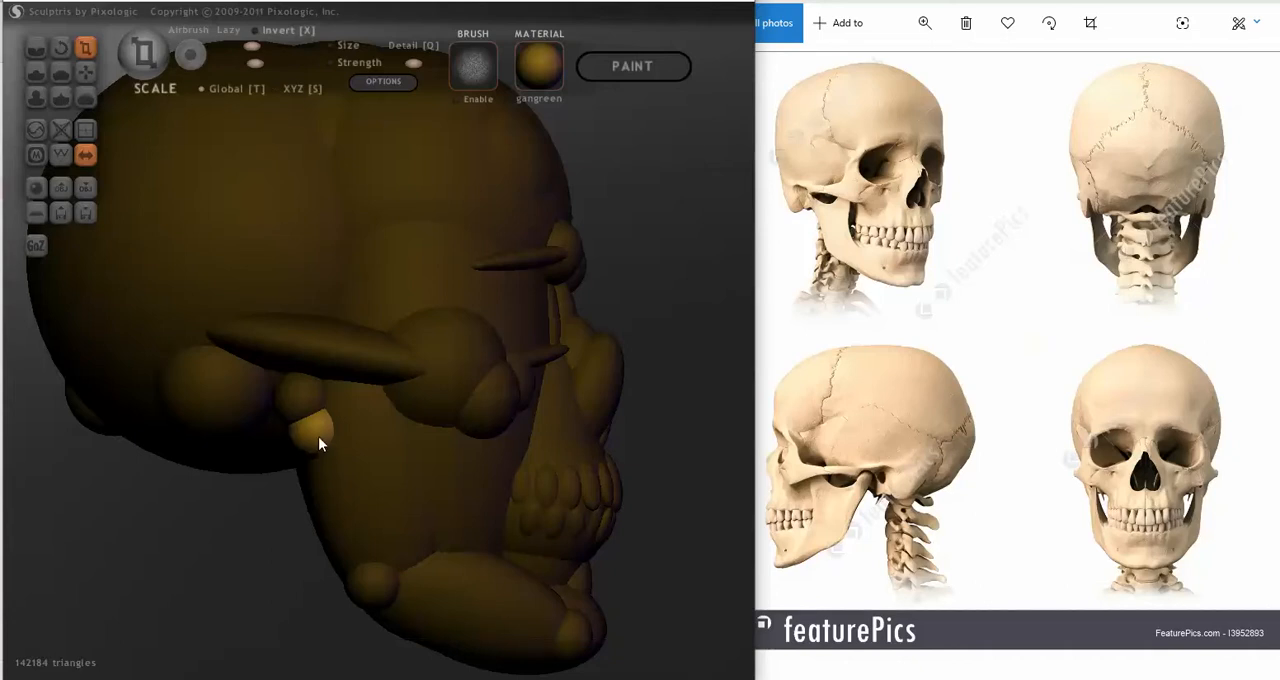
{"action": "left_click_drag", "start_coordinate": [302, 357], "coordinate": [275, 284]}
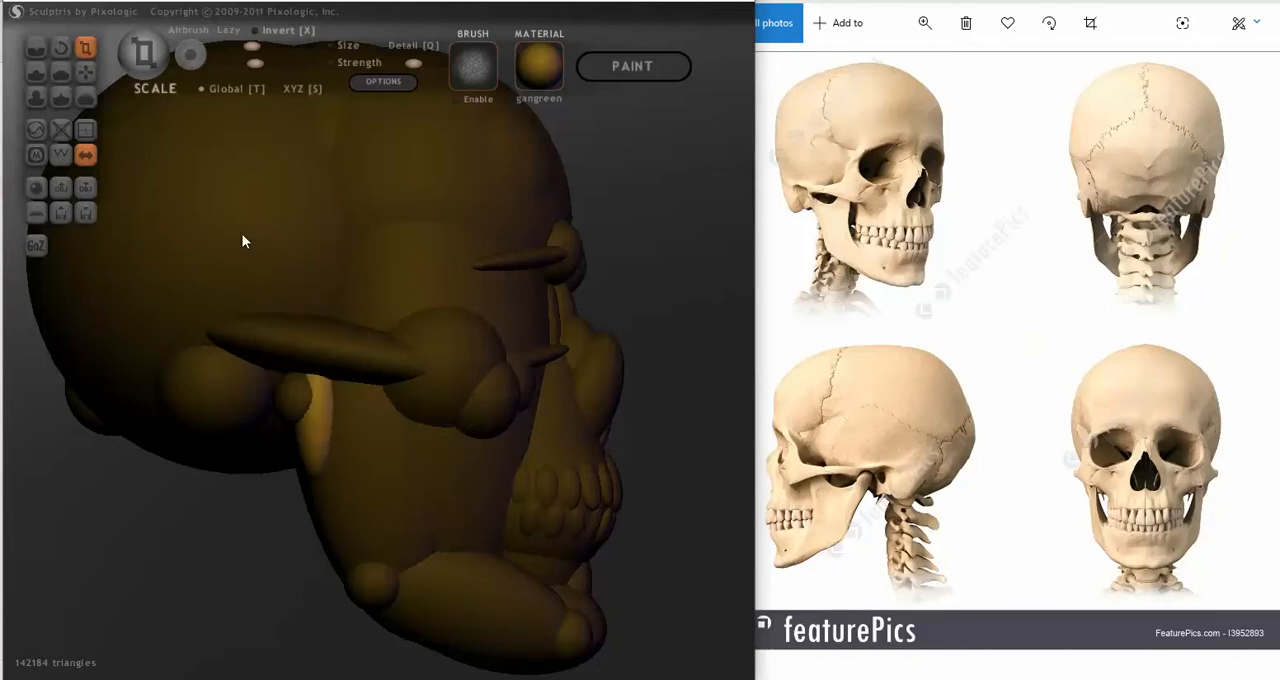
{"action": "left_click", "coordinate": [61, 47]}
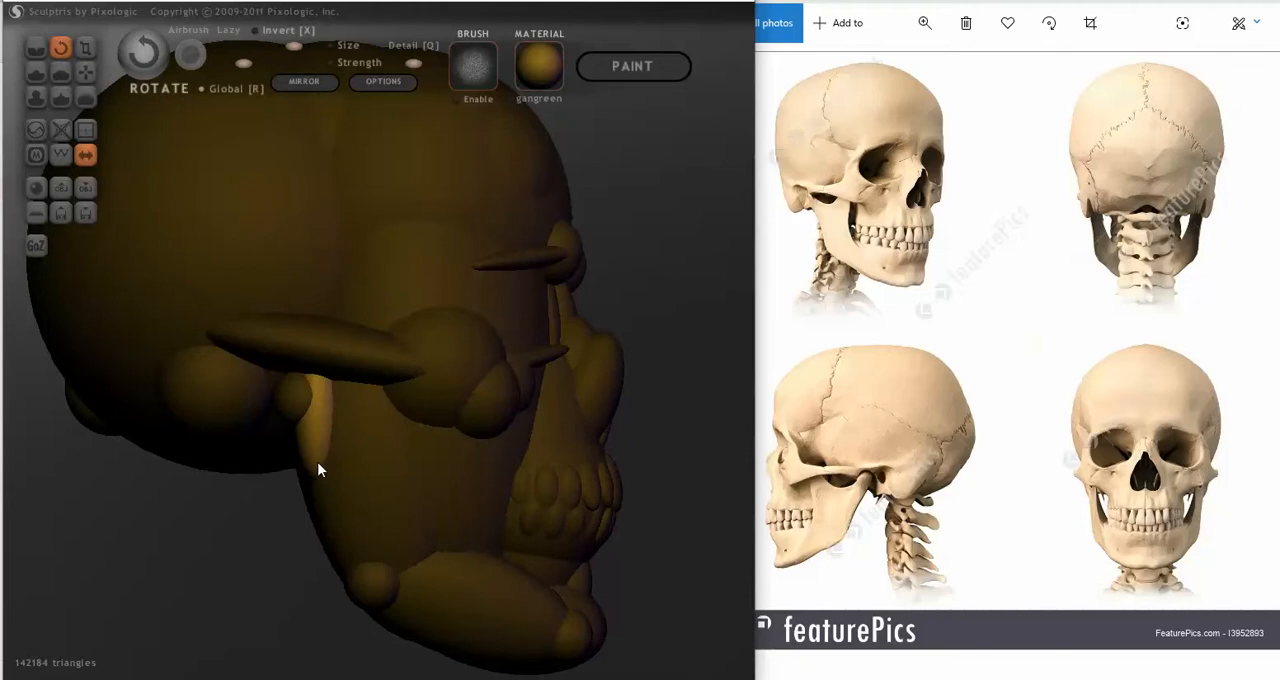
{"action": "left_click_drag", "start_coordinate": [315, 461], "coordinate": [373, 493]}
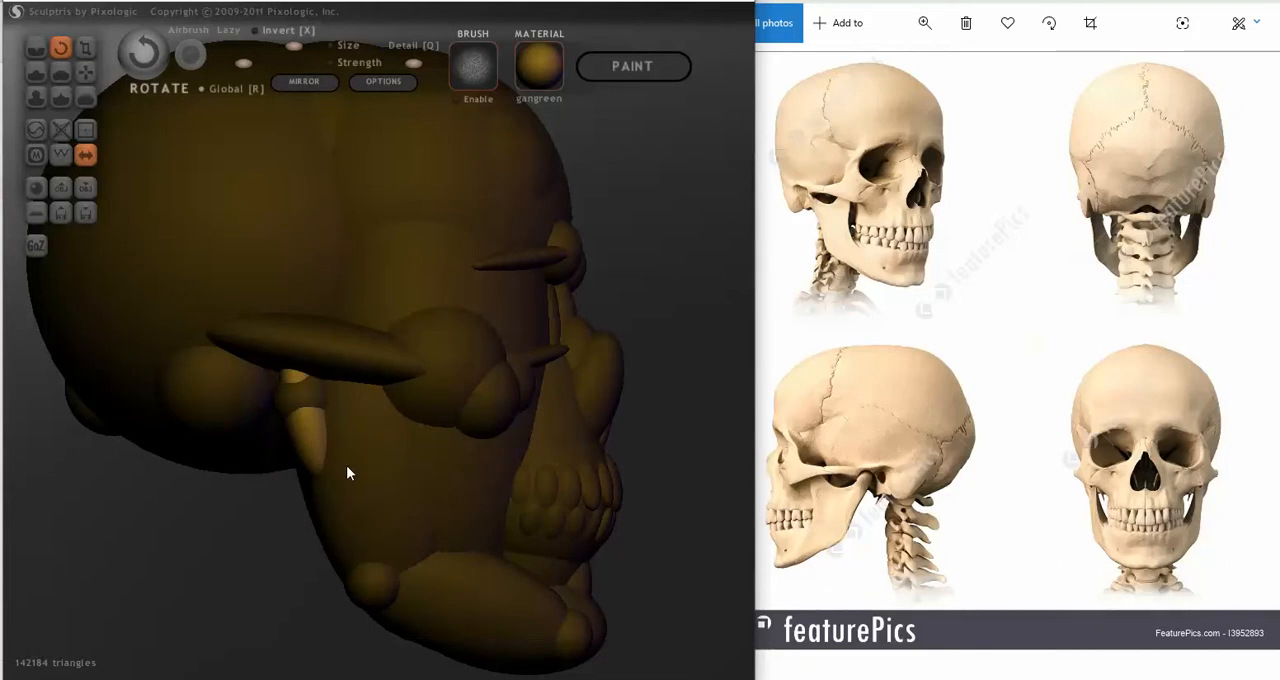
Step: Shift the ellipsoids downward with Grab so they start below the joint spheres and rest against the back of the jaw
{"action": "left_click", "coordinate": [86, 72]}
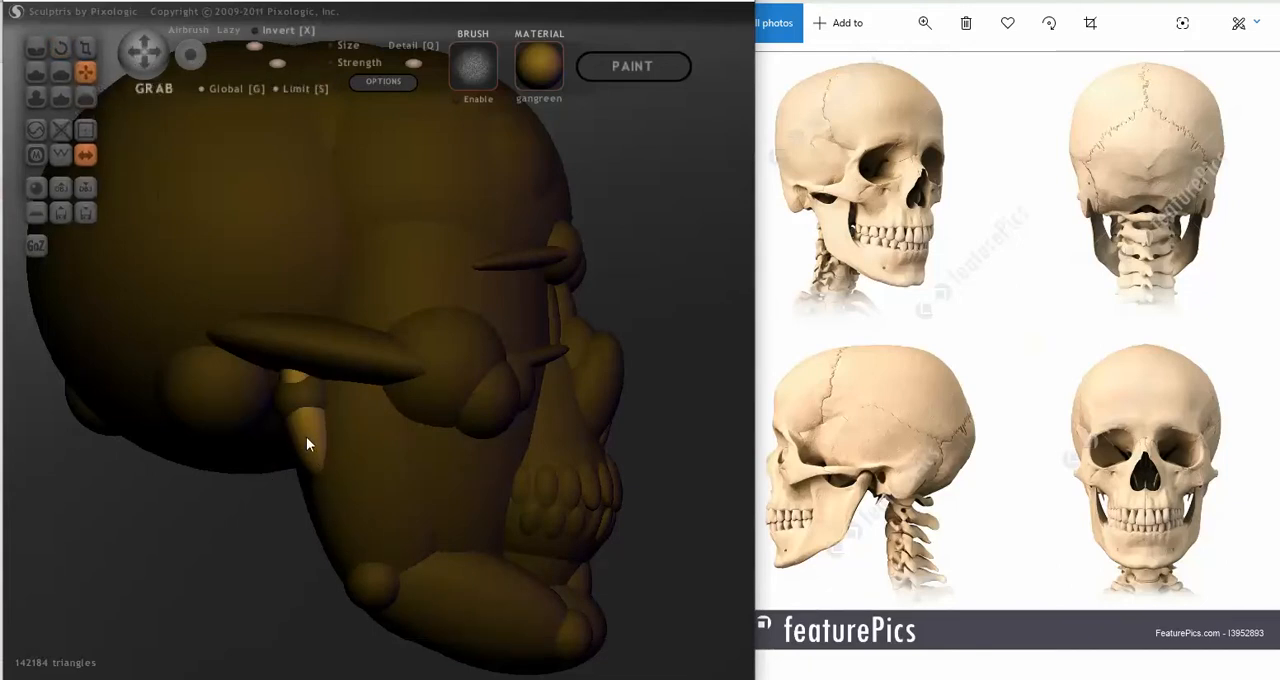
{"action": "left_click_drag", "start_coordinate": [307, 444], "coordinate": [321, 479]}
{"action": "right_click_drag", "start_coordinate": [314, 462], "coordinate": [483, 459]}
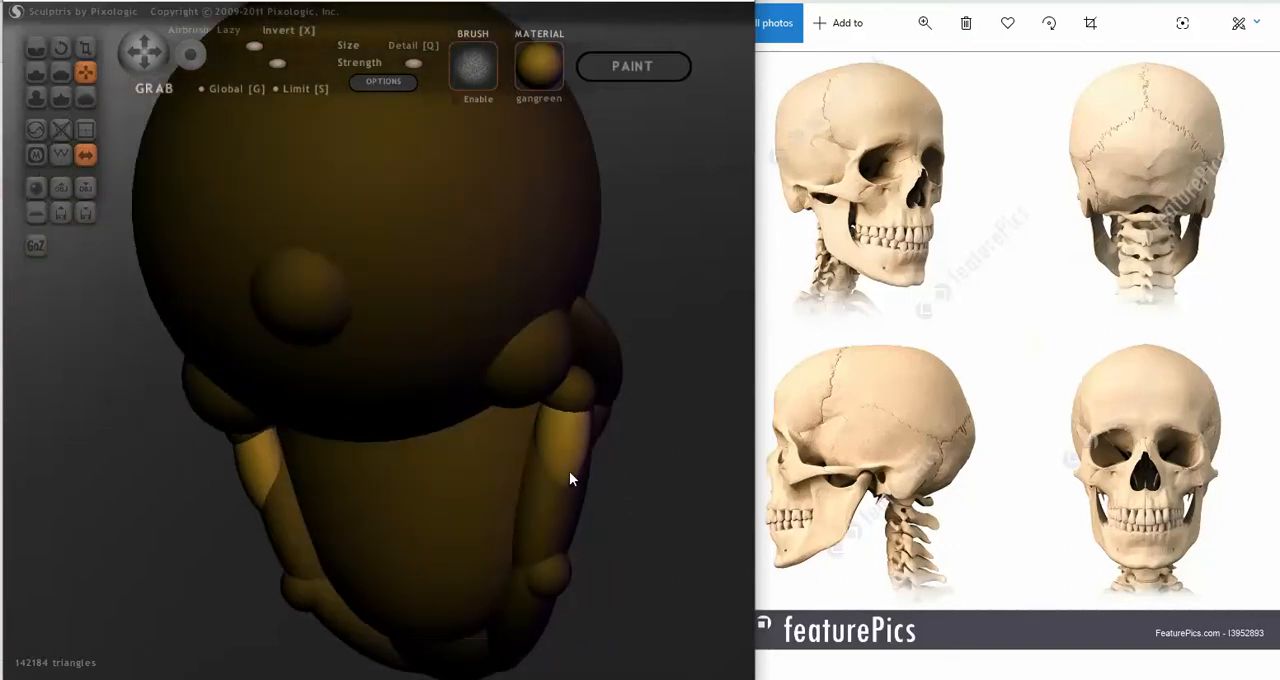
{"action": "left_click_drag", "start_coordinate": [569, 471], "coordinate": [567, 472]}
{"action": "scroll", "coordinate": [452, 502], "scroll_direction": "down", "scroll_amount": 3}
{"action": "right_click_drag", "start_coordinate": [452, 502], "coordinate": [257, 526]}
{"action": "scroll", "coordinate": [257, 510], "scroll_direction": "up", "scroll_amount": 5}
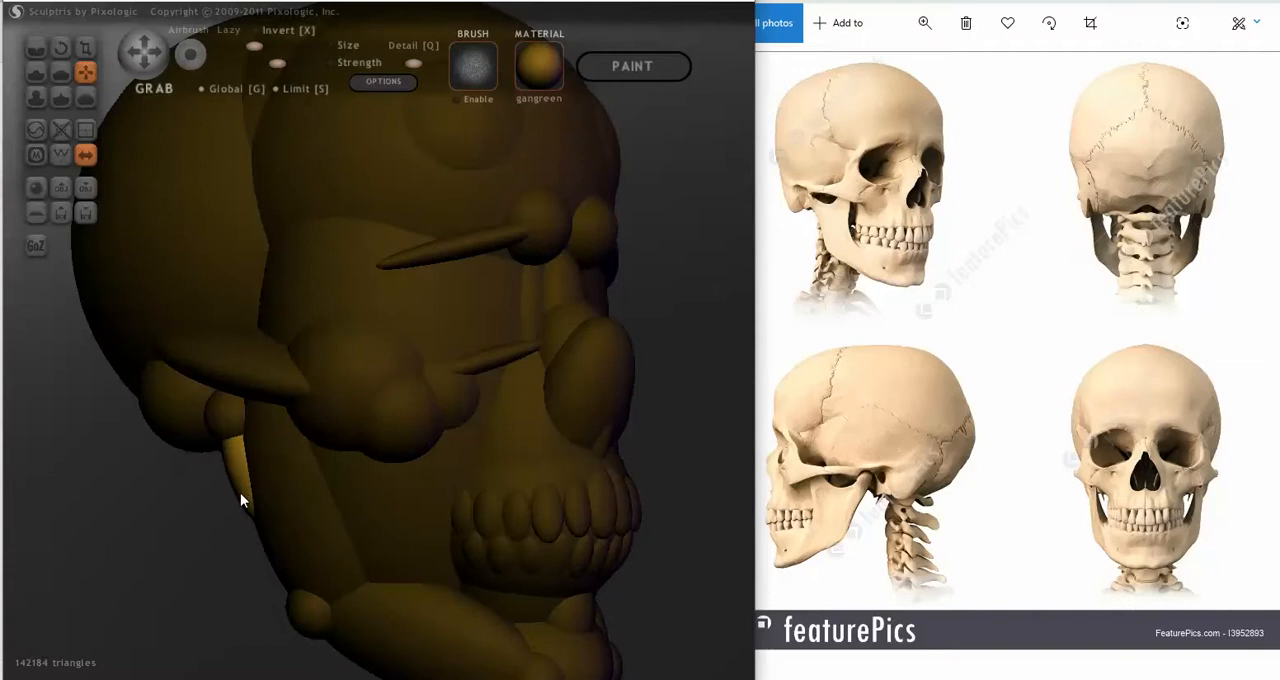
{"action": "left_click_drag", "start_coordinate": [240, 494], "coordinate": [248, 512]}
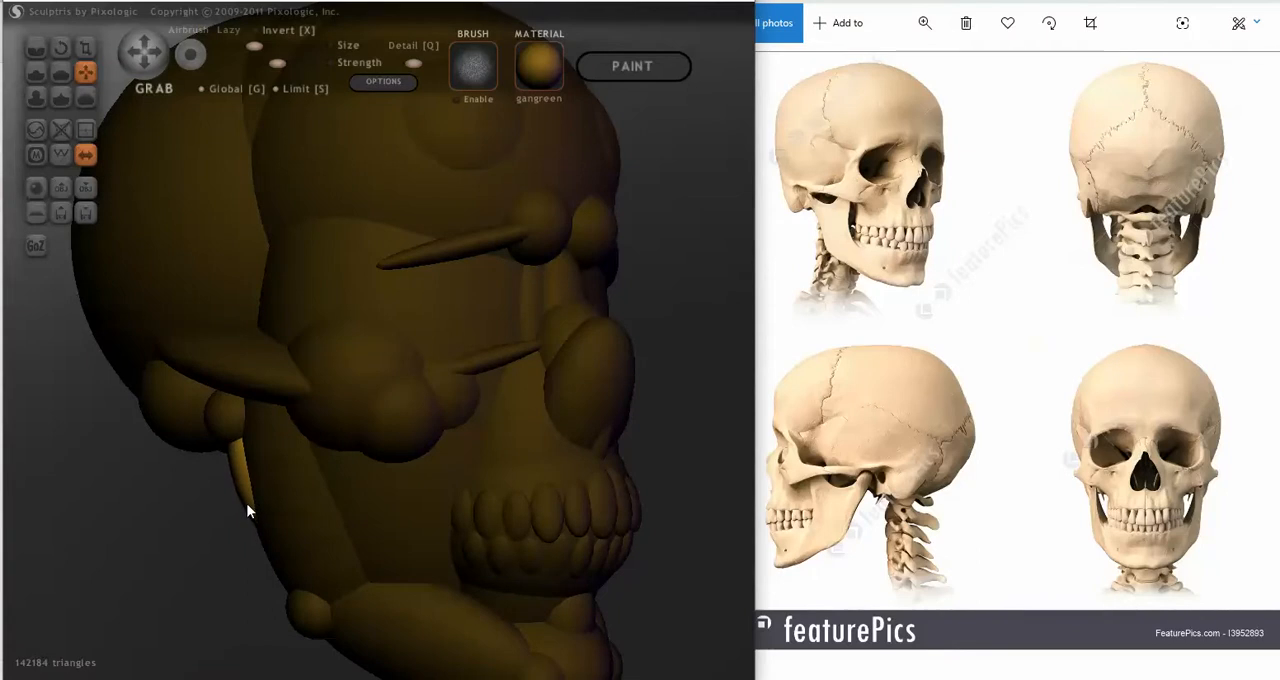
Step: Tilt the ellipsoids along the slope of the jaw's rear edge and scale them longer toward the jaw corner
{"action": "left_click", "coordinate": [60, 47]}
{"action": "mouse_move", "coordinate": [251, 508]}
{"action": "left_mouse_down"}
{"action": "mouse_move", "coordinate": [299, 529]}
{"action": "mouse_move", "coordinate": [318, 509]}
{"action": "left_mouse_up"}
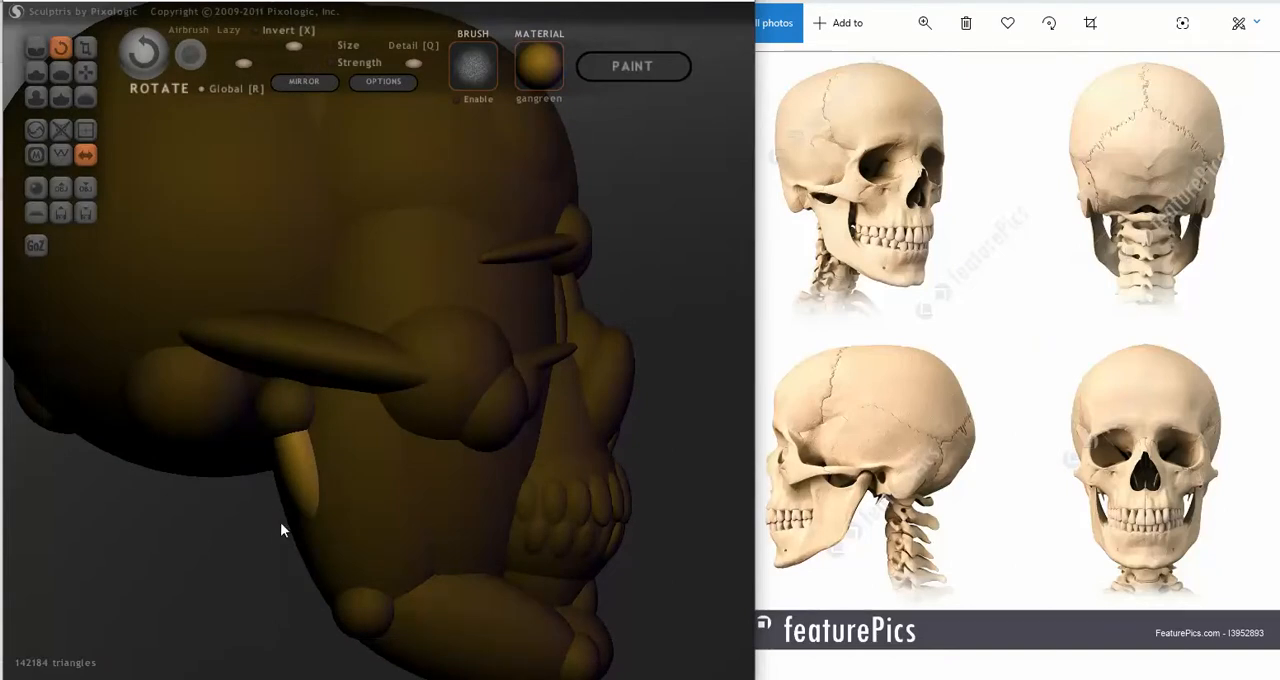
{"action": "left_click", "coordinate": [85, 47]}
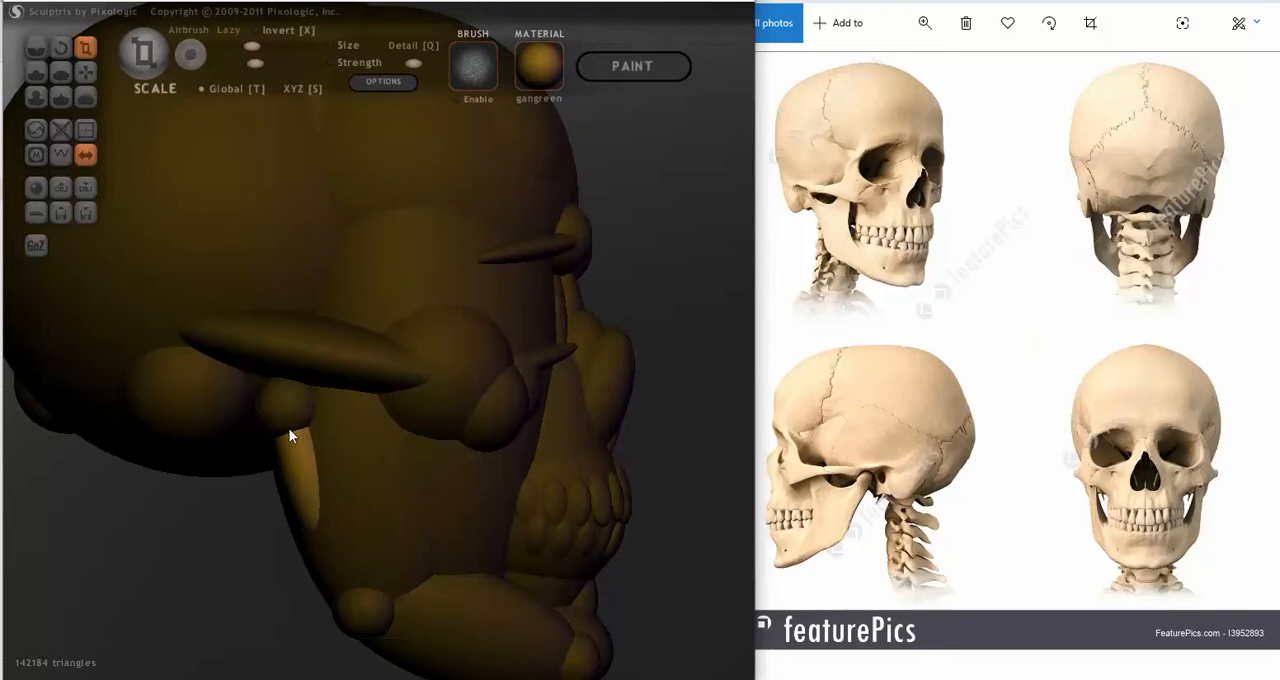
{"action": "mouse_move", "coordinate": [191, 416]}
{"action": "right_mouse_down"}
{"action": "mouse_move", "coordinate": [126, 421]}
{"action": "mouse_move", "coordinate": [91, 271]}
{"action": "right_mouse_up"}
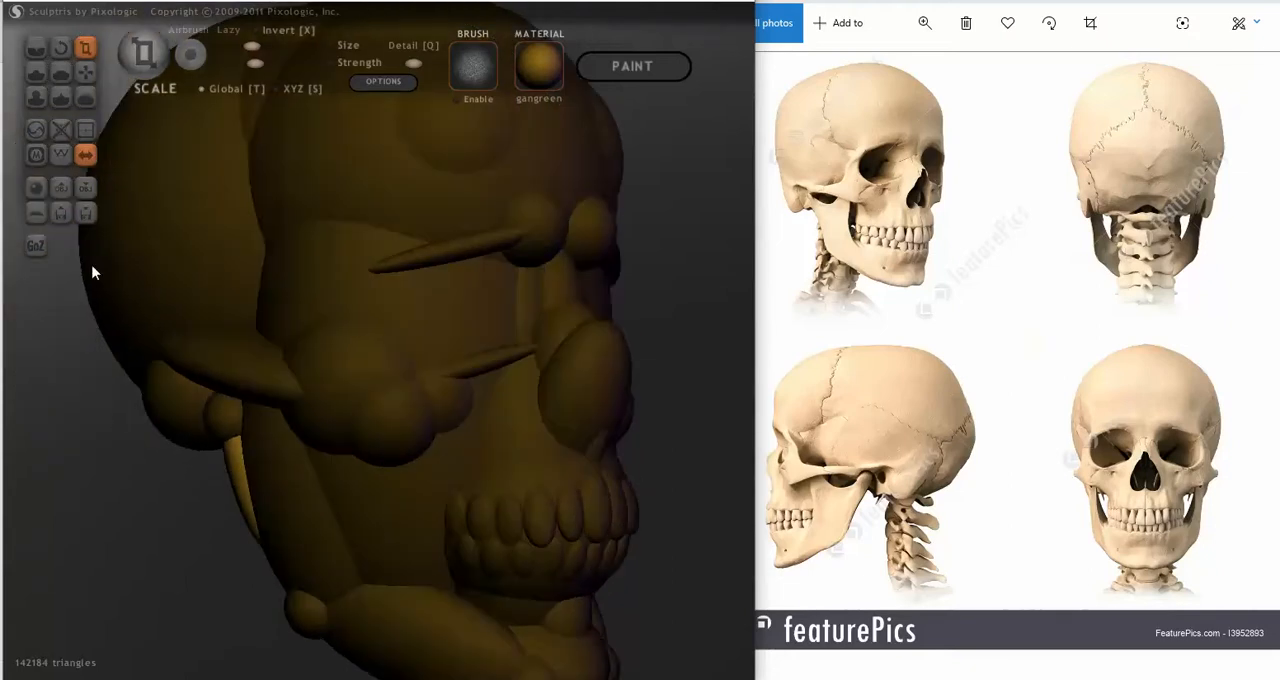
Step: Lock the selection, rotate the elongated ellipsoids further into line with the jaw and reposition them with Grab
{"action": "left_click", "coordinate": [61, 47]}
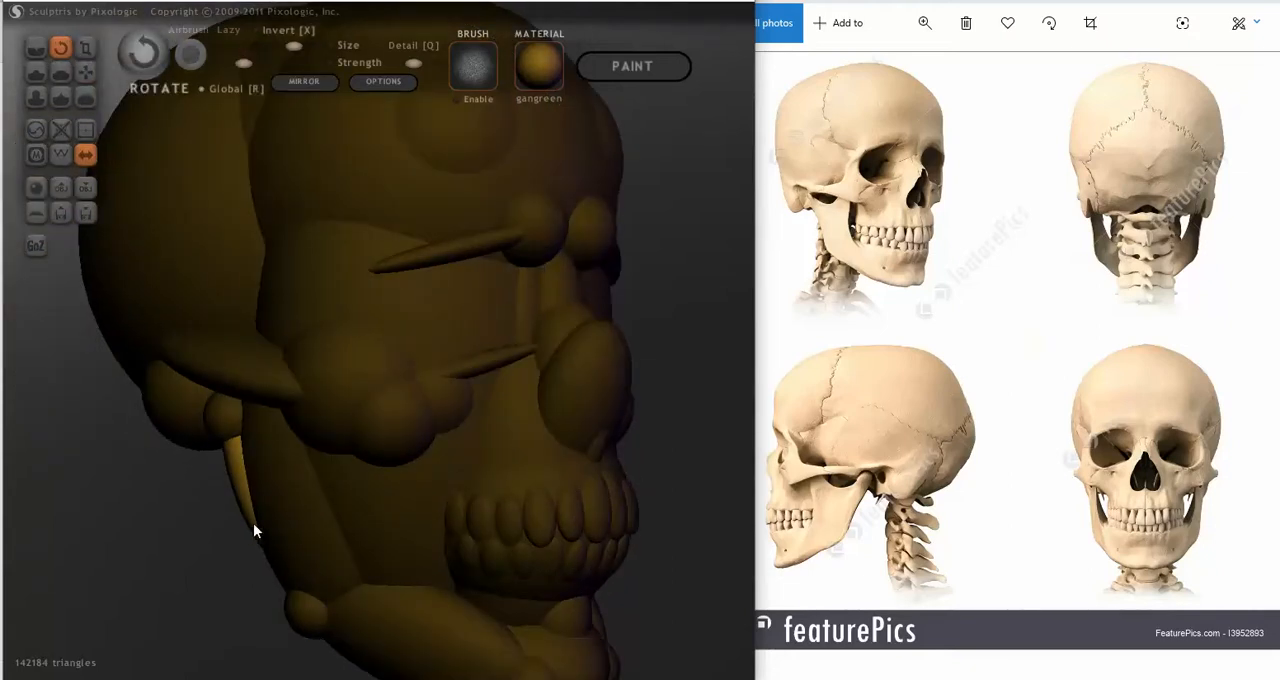
{"action": "mouse_move", "coordinate": [253, 523]}
{"action": "left_mouse_down"}
{"action": "mouse_move", "coordinate": [303, 562]}
{"action": "mouse_move", "coordinate": [281, 528]}
{"action": "left_mouse_up"}
{"action": "key", "text": "Return"}
{"action": "left_click_drag", "start_coordinate": [252, 523], "coordinate": [305, 567]}
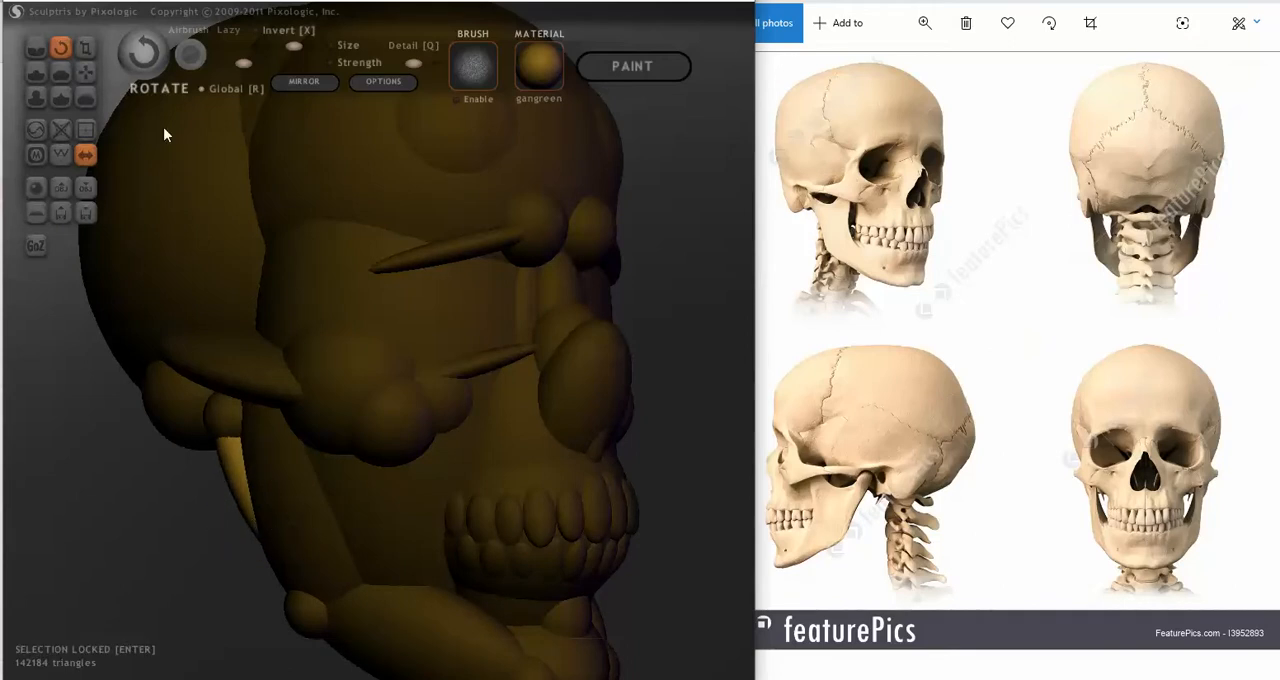
{"action": "left_click", "coordinate": [85, 72]}
{"action": "mouse_move", "coordinate": [230, 481]}
{"action": "left_mouse_down"}
{"action": "mouse_move", "coordinate": [322, 493]}
{"action": "mouse_move", "coordinate": [459, 469]}
{"action": "left_mouse_up"}
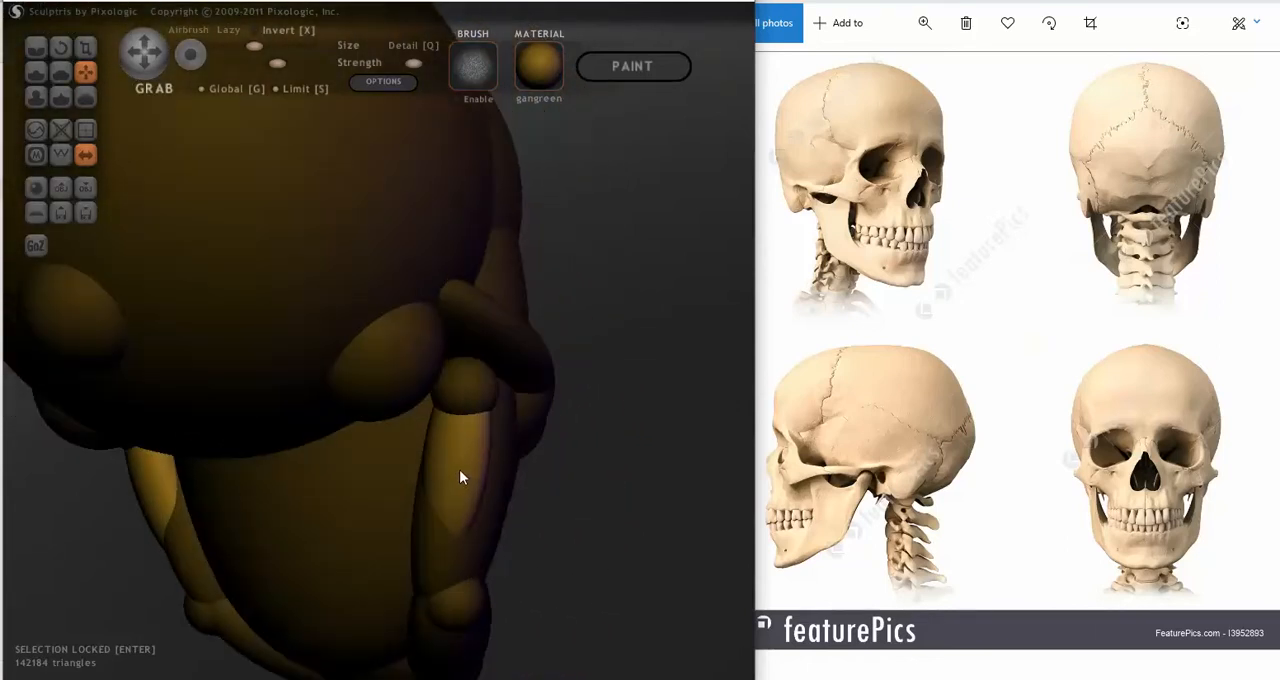
Step: Scale the locked ellipsoids thinner into narrow strips along the jaw's rear edge
{"action": "left_click", "coordinate": [60, 46]}
{"action": "left_click", "coordinate": [85, 46]}
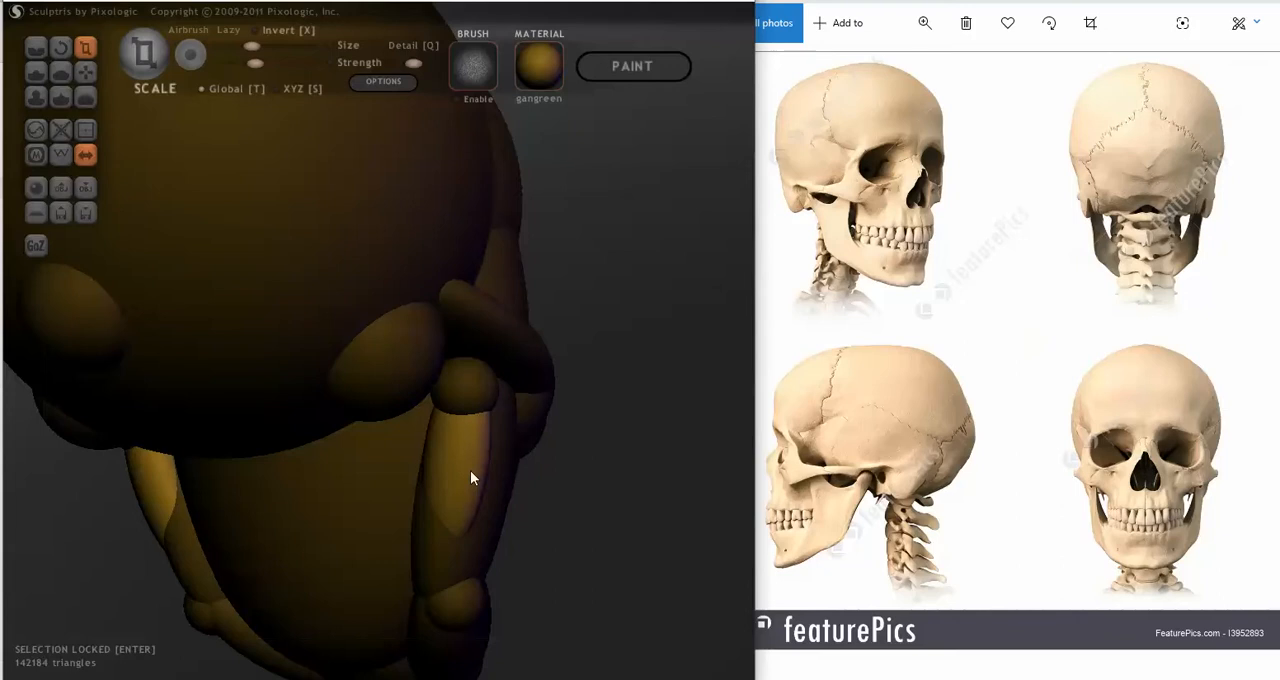
{"action": "left_click_drag", "start_coordinate": [470, 470], "coordinate": [400, 458]}
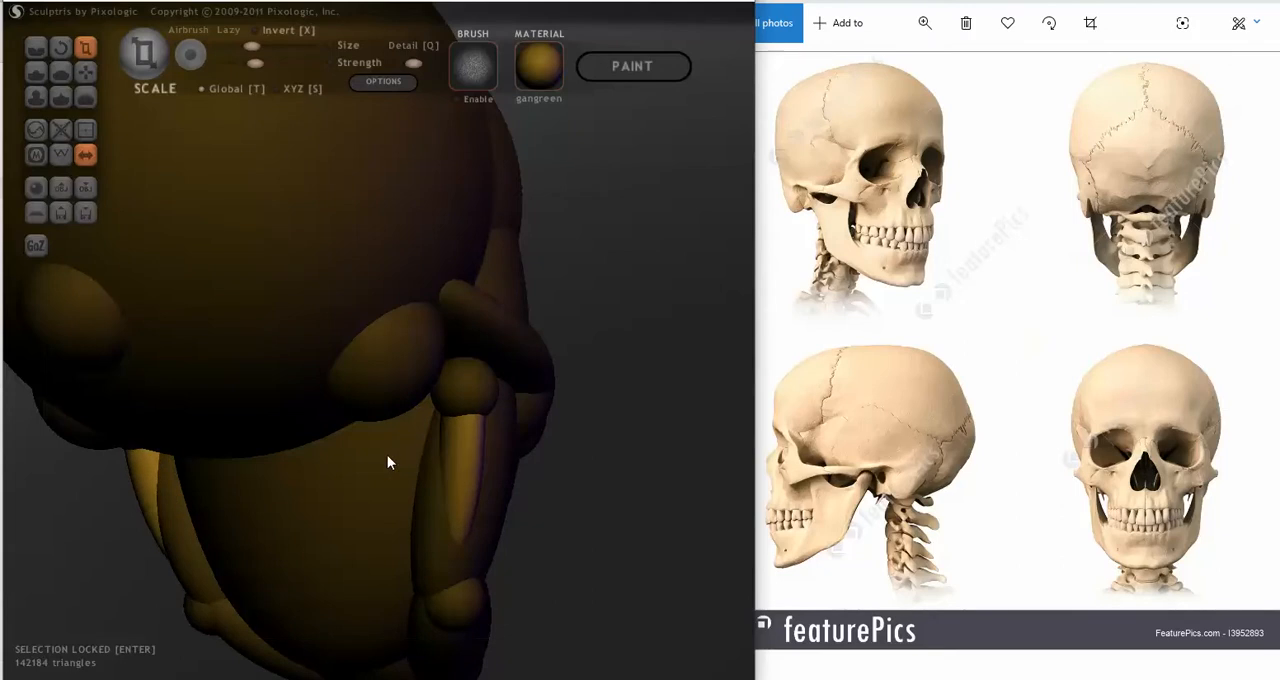
{"action": "mouse_move", "coordinate": [389, 457]}
{"action": "right_mouse_down"}
{"action": "mouse_move", "coordinate": [451, 514]}
{"action": "mouse_move", "coordinate": [281, 515]}
{"action": "mouse_move", "coordinate": [259, 532]}
{"action": "right_mouse_up"}
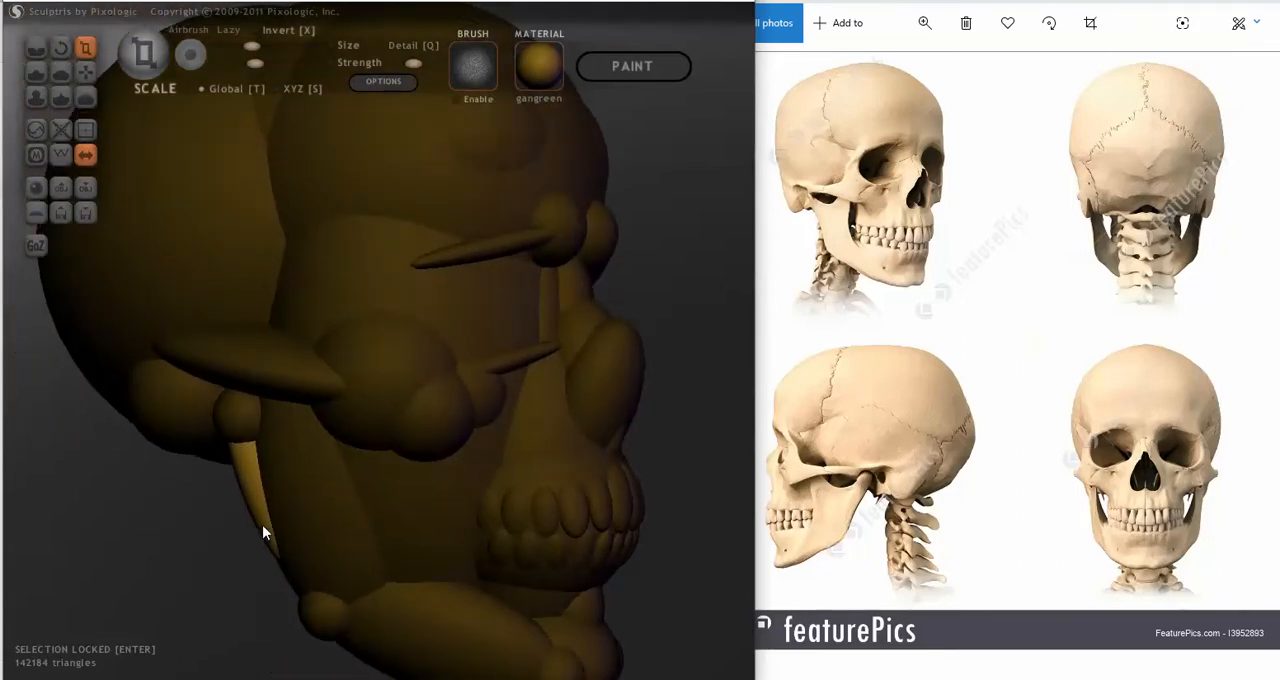
Step: Nudge the narrow strips with Grab until they hug the jaw's rear edge between the joint spheres and the jaw corner
{"action": "left_click", "coordinate": [86, 70]}
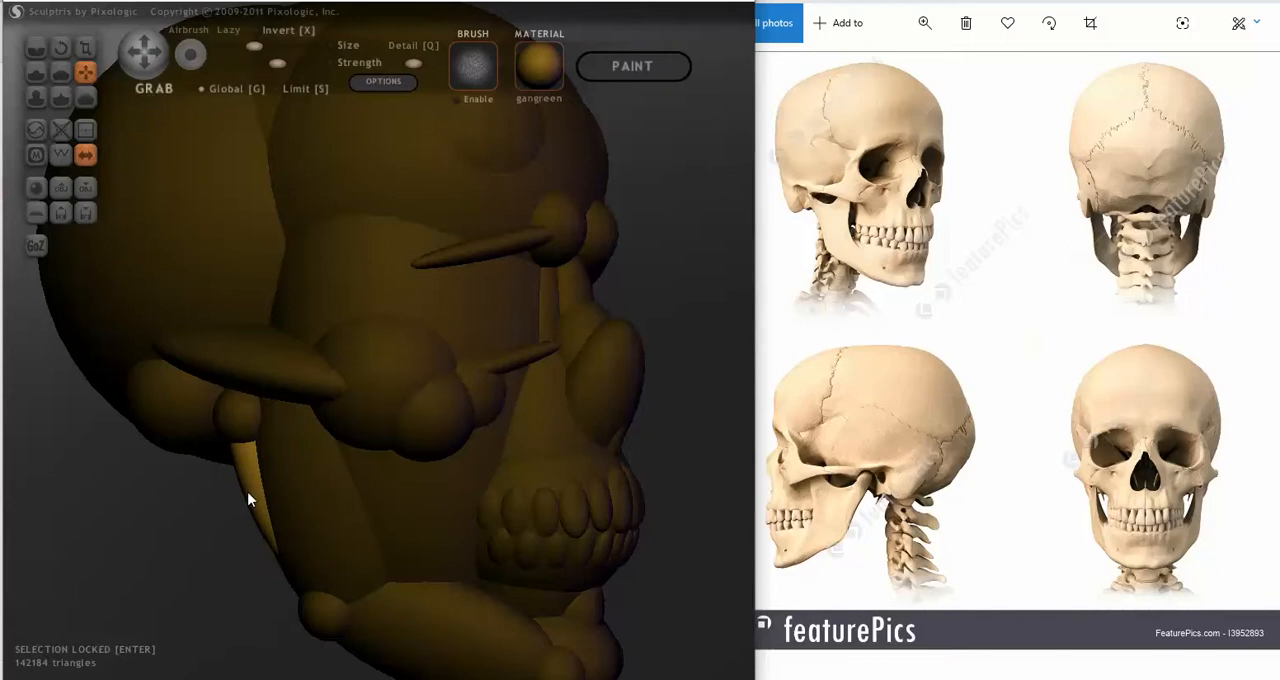
{"action": "mouse_move", "coordinate": [234, 497]}
{"action": "left_mouse_down"}
{"action": "mouse_move", "coordinate": [187, 503]}
{"action": "mouse_move", "coordinate": [240, 495]}
{"action": "left_mouse_up"}
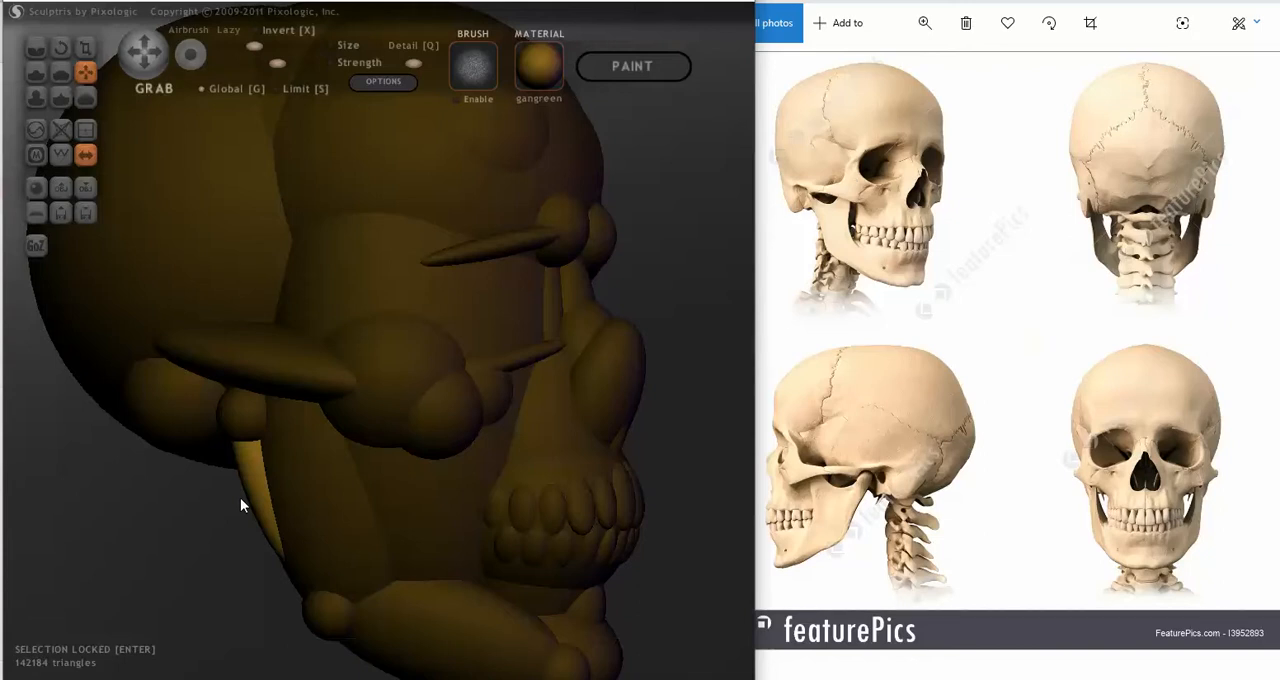
{"action": "mouse_move", "coordinate": [240, 497]}
{"action": "left_mouse_down"}
{"action": "mouse_move", "coordinate": [237, 513]}
{"action": "mouse_move", "coordinate": [193, 523]}
{"action": "mouse_move", "coordinate": [296, 512]}
{"action": "mouse_move", "coordinate": [278, 519]}
{"action": "left_mouse_up"}
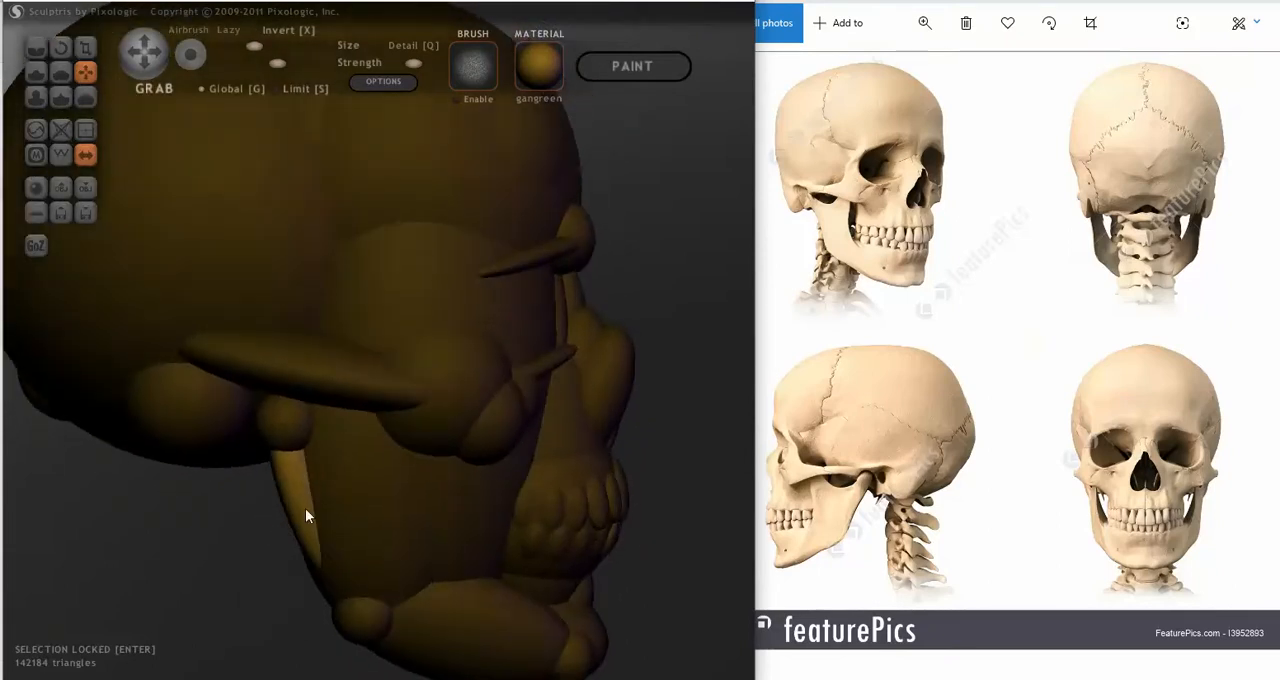
{"action": "left_click_drag", "start_coordinate": [294, 490], "coordinate": [299, 491]}
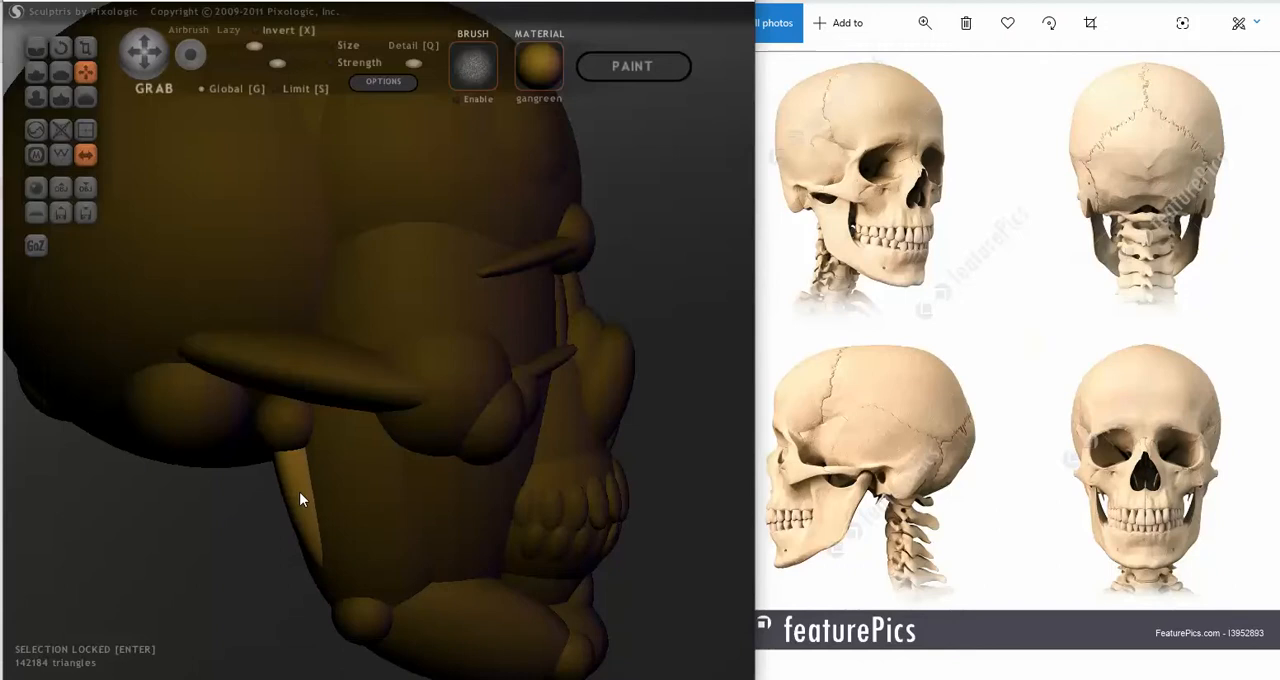
{"action": "mouse_move", "coordinate": [283, 563]}
{"action": "left_mouse_down"}
{"action": "mouse_move", "coordinate": [589, 534]}
{"action": "mouse_move", "coordinate": [365, 545]}
{"action": "mouse_move", "coordinate": [425, 515]}
{"action": "left_mouse_up"}
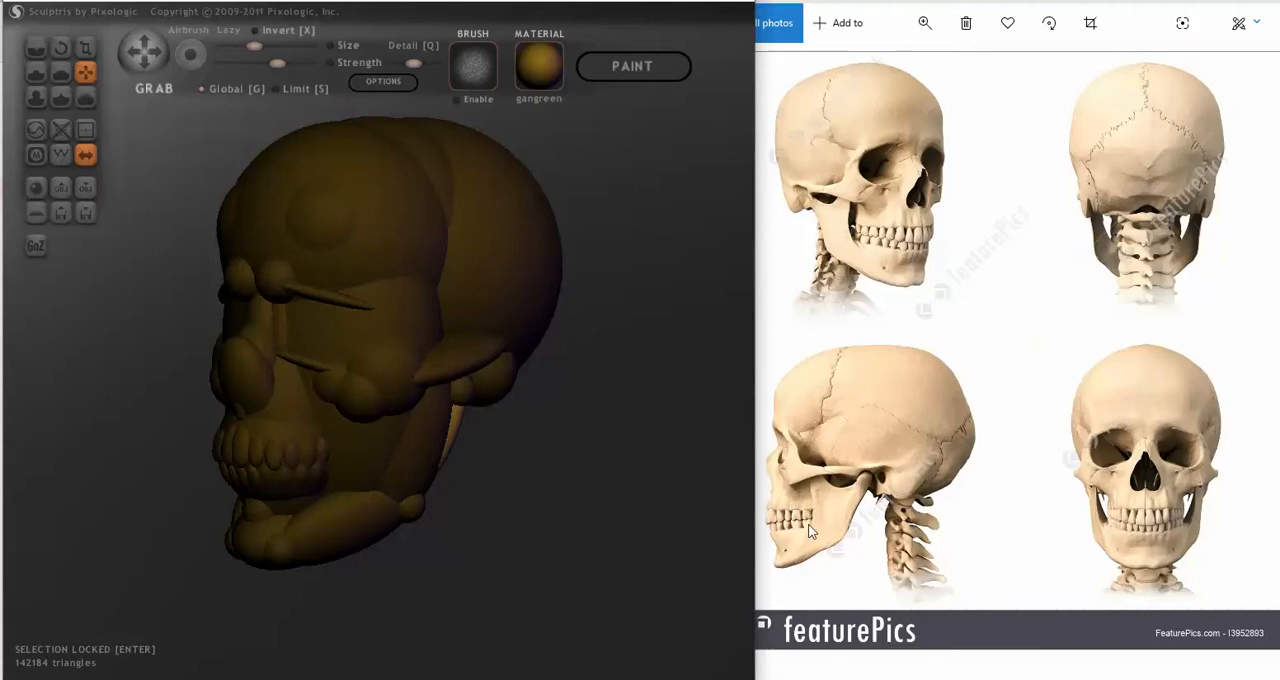
{"action": "mouse_move", "coordinate": [700, 515]}
{"action": "left_mouse_down"}
{"action": "mouse_move", "coordinate": [529, 506]}
{"action": "mouse_move", "coordinate": [534, 497]}
{"action": "left_mouse_up"}
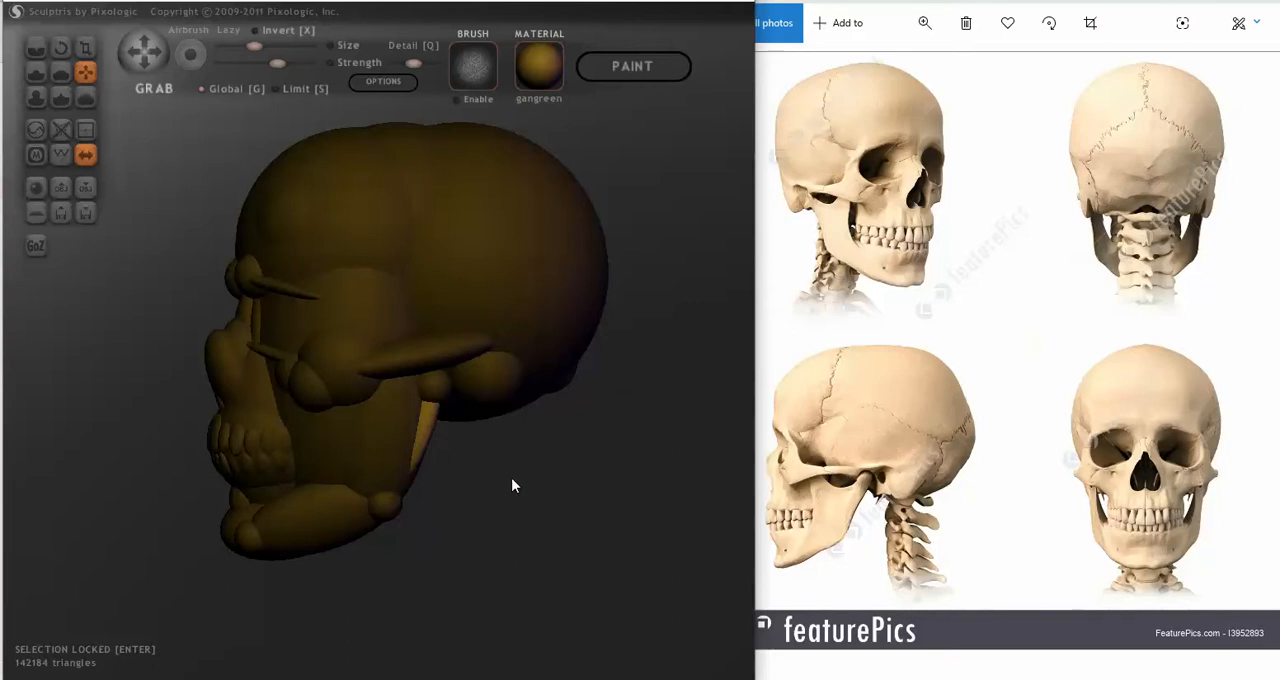
Step: Duplicate the narrow strips onto the jaw sides in front of its rear edge and rotate the copies more upright
{"action": "left_click", "coordinate": [376, 437]}
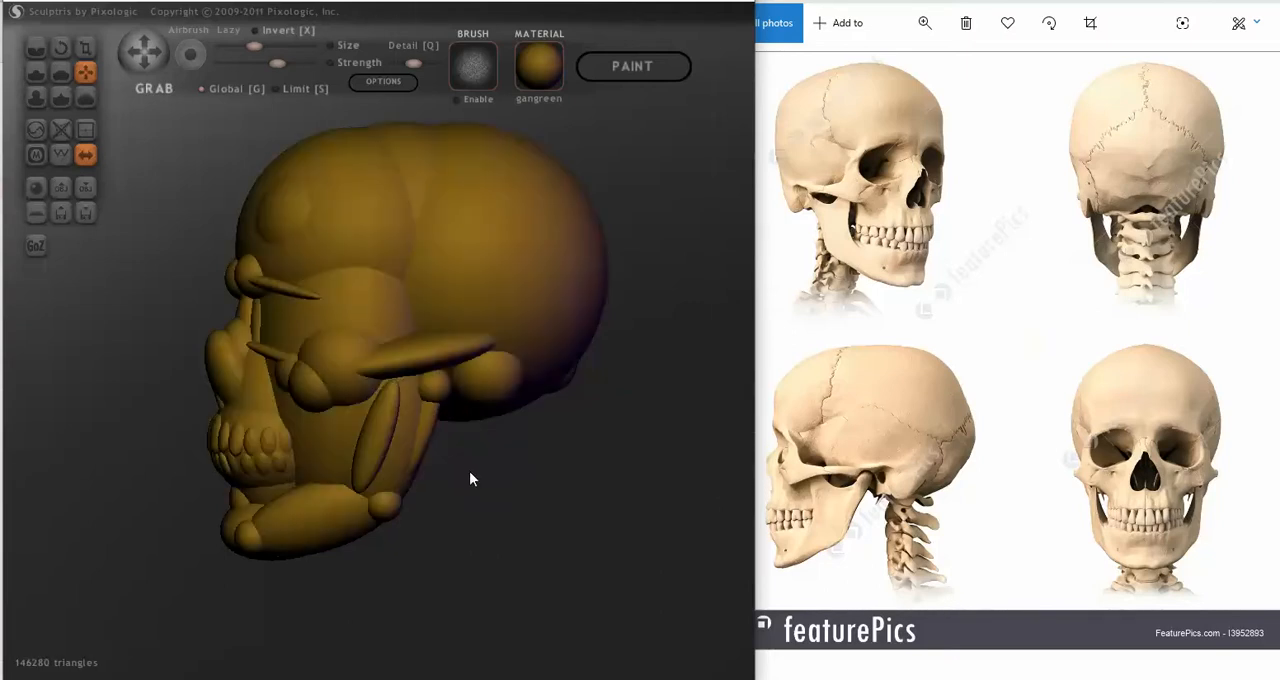
{"action": "left_click_drag", "start_coordinate": [469, 479], "coordinate": [500, 420]}
{"action": "left_click", "coordinate": [60, 48]}
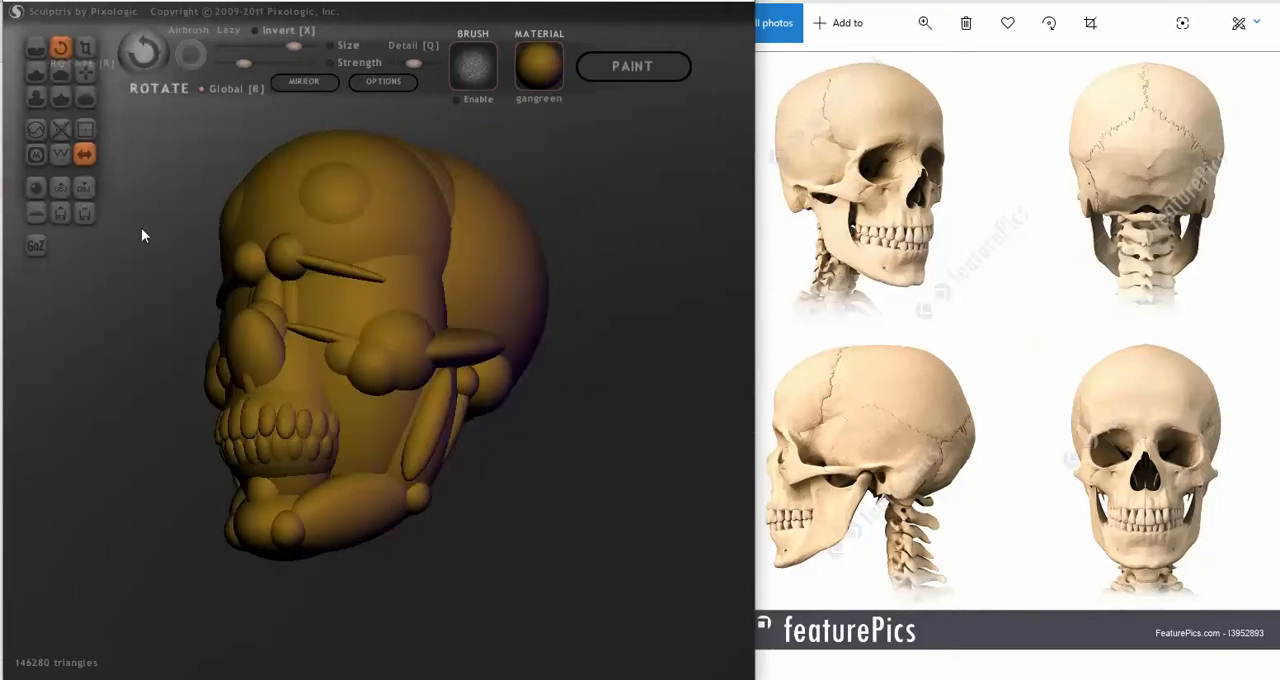
{"action": "mouse_move", "coordinate": [552, 516]}
{"action": "left_mouse_down"}
{"action": "mouse_move", "coordinate": [483, 534]}
{"action": "mouse_move", "coordinate": [374, 491]}
{"action": "left_mouse_up"}
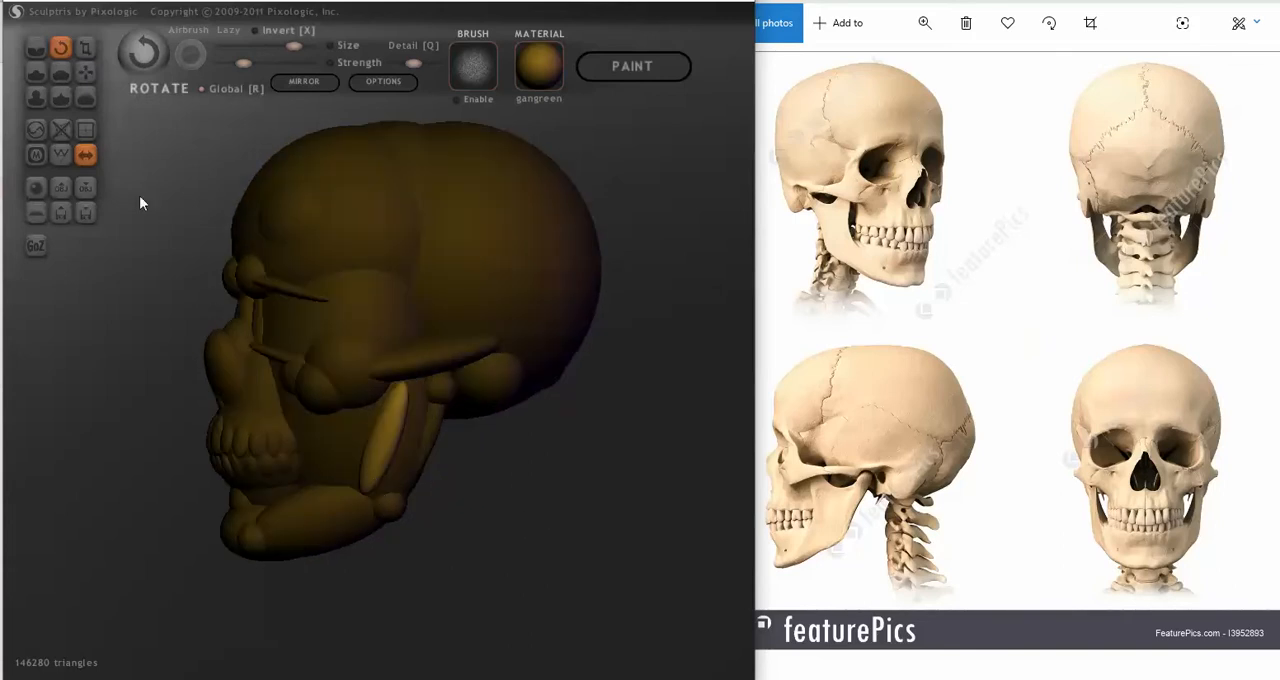
{"action": "mouse_move", "coordinate": [115, 165]}
{"action": "left_mouse_down"}
{"action": "mouse_move", "coordinate": [137, 234]}
{"action": "mouse_move", "coordinate": [180, 270]}
{"action": "left_mouse_up"}
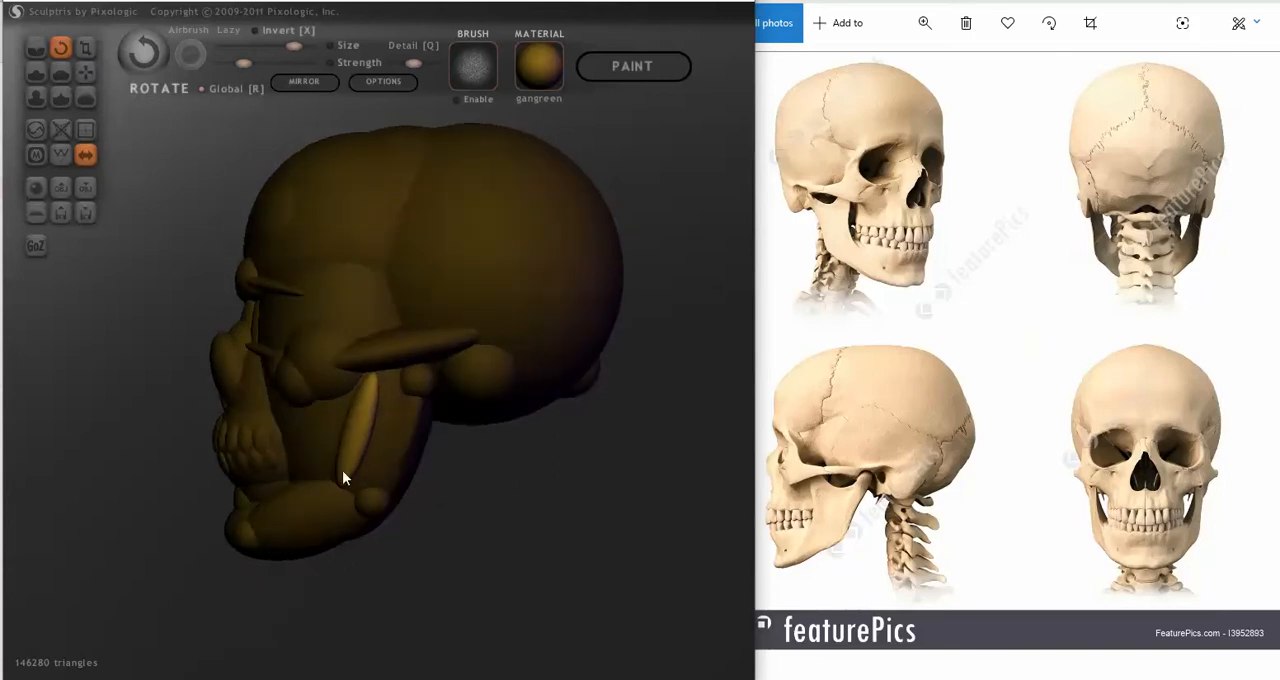
{"action": "mouse_move", "coordinate": [350, 466]}
{"action": "left_mouse_down"}
{"action": "mouse_move", "coordinate": [403, 514]}
{"action": "mouse_move", "coordinate": [423, 509]}
{"action": "mouse_move", "coordinate": [413, 519]}
{"action": "mouse_move", "coordinate": [486, 500]}
{"action": "mouse_move", "coordinate": [571, 503]}
{"action": "mouse_move", "coordinate": [451, 508]}
{"action": "mouse_move", "coordinate": [445, 524]}
{"action": "mouse_move", "coordinate": [422, 518]}
{"action": "mouse_move", "coordinate": [563, 508]}
{"action": "mouse_move", "coordinate": [543, 491]}
{"action": "left_mouse_up"}
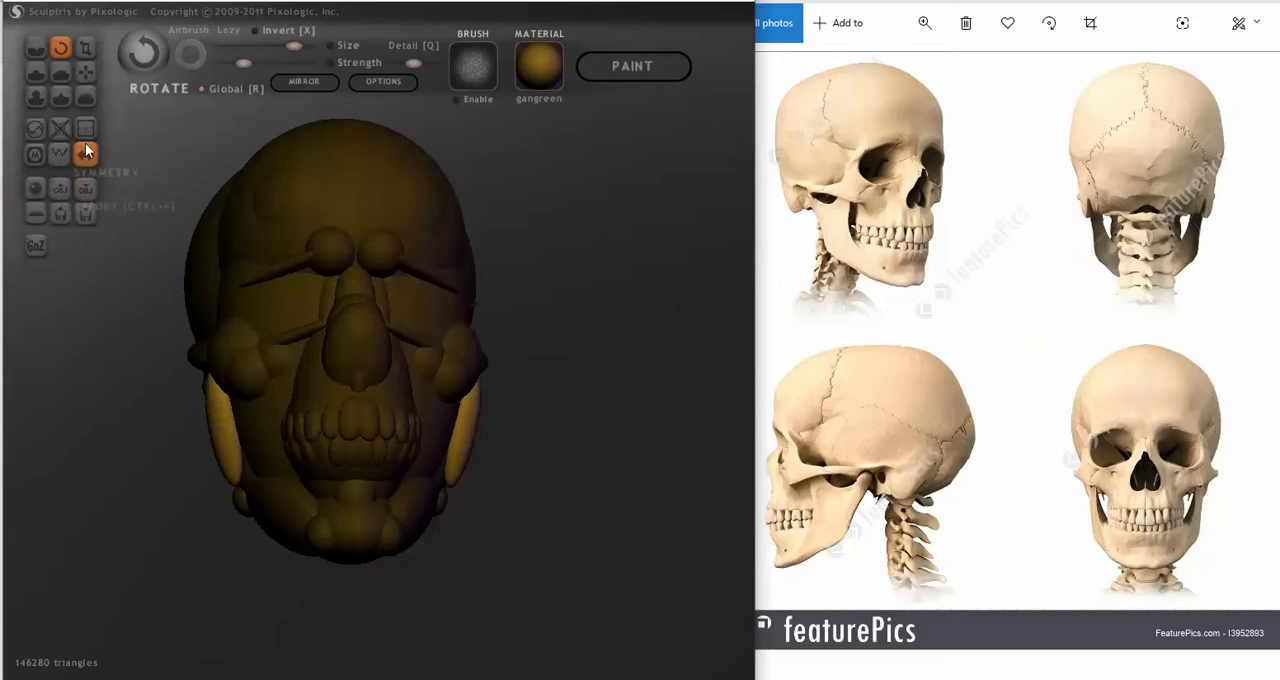
Step: Push the duplicated jaw strips inward with Grab so they sink closer to the jaw surface in front view
{"action": "left_click", "coordinate": [86, 73]}
{"action": "mouse_move", "coordinate": [229, 464]}
{"action": "left_mouse_down"}
{"action": "mouse_move", "coordinate": [241, 477]}
{"action": "mouse_move", "coordinate": [376, 486]}
{"action": "left_mouse_up"}
{"action": "mouse_move", "coordinate": [375, 485]}
{"action": "right_mouse_down"}
{"action": "mouse_move", "coordinate": [407, 491]}
{"action": "mouse_move", "coordinate": [256, 505]}
{"action": "right_mouse_up"}
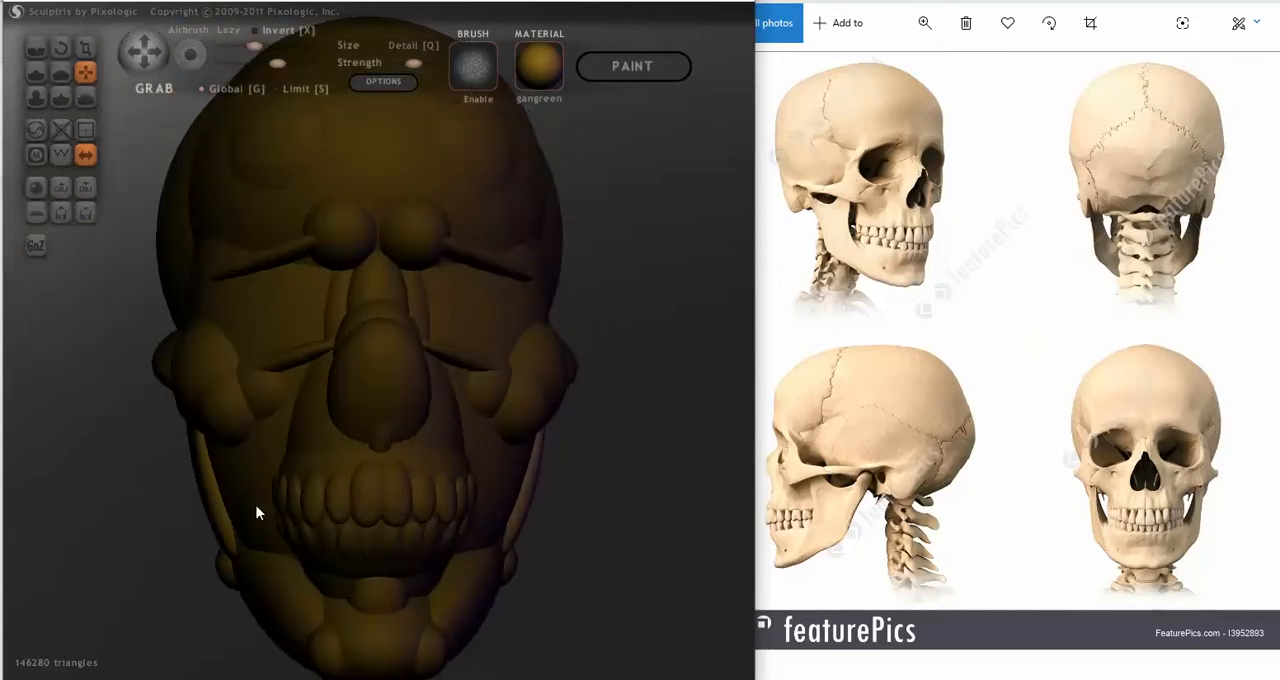
{"action": "left_click_drag", "start_coordinate": [216, 513], "coordinate": [222, 512]}
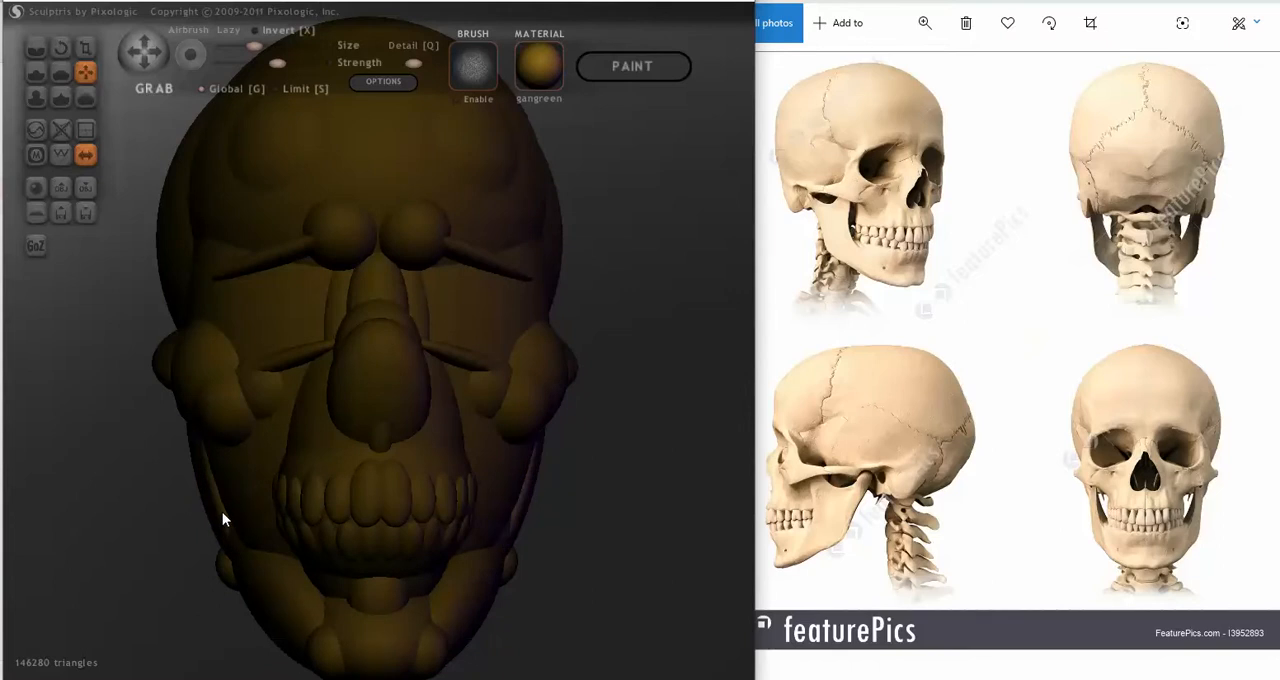
{"action": "mouse_move", "coordinate": [222, 512]}
{"action": "right_mouse_down"}
{"action": "mouse_move", "coordinate": [280, 494]}
{"action": "mouse_move", "coordinate": [220, 508]}
{"action": "right_mouse_up"}
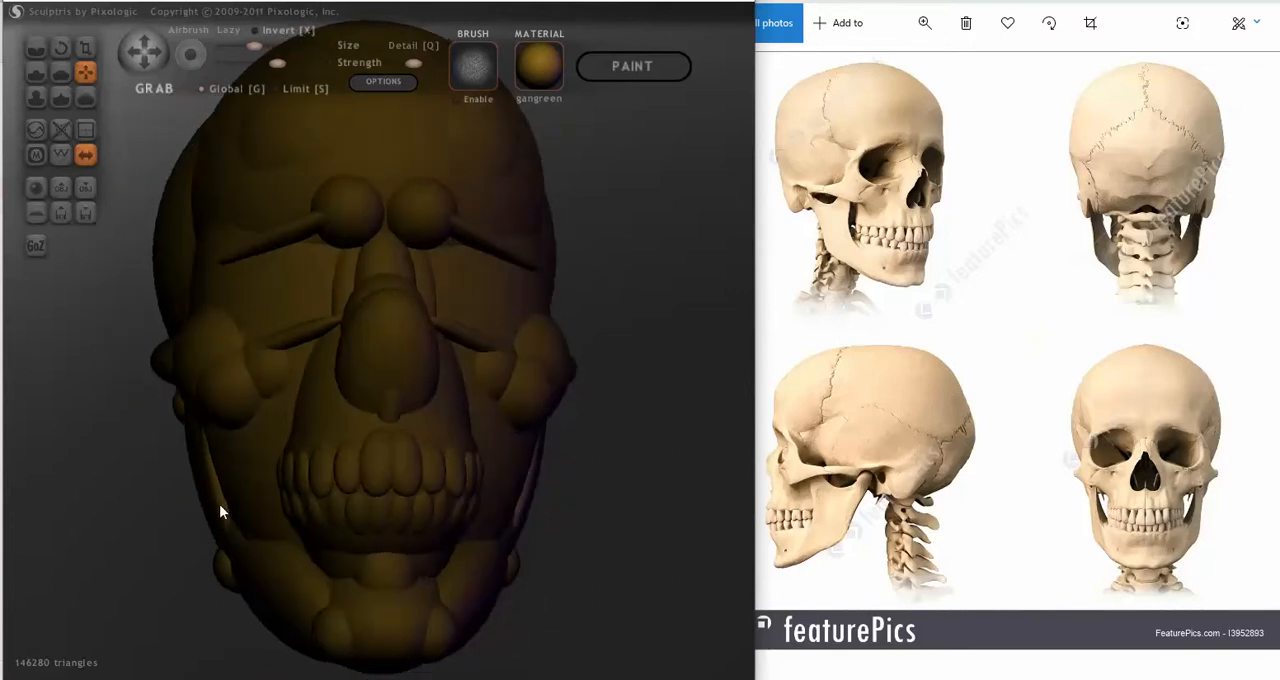
Step: Rotate the duplicated strips to follow the inward slope of the jaw sides in front view
{"action": "left_click", "coordinate": [61, 48]}
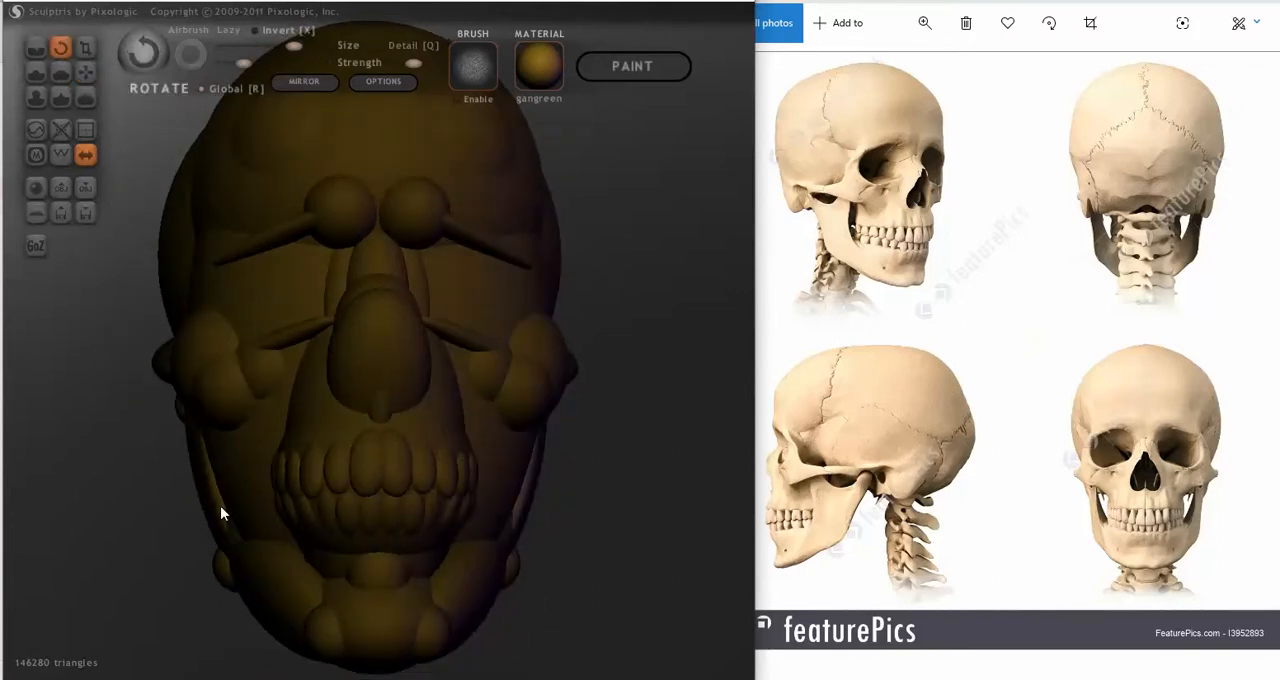
{"action": "left_click_drag", "start_coordinate": [221, 516], "coordinate": [265, 548]}
{"action": "mouse_move", "coordinate": [264, 543]}
{"action": "right_mouse_down"}
{"action": "mouse_move", "coordinate": [440, 539]}
{"action": "mouse_move", "coordinate": [280, 549]}
{"action": "right_mouse_up"}
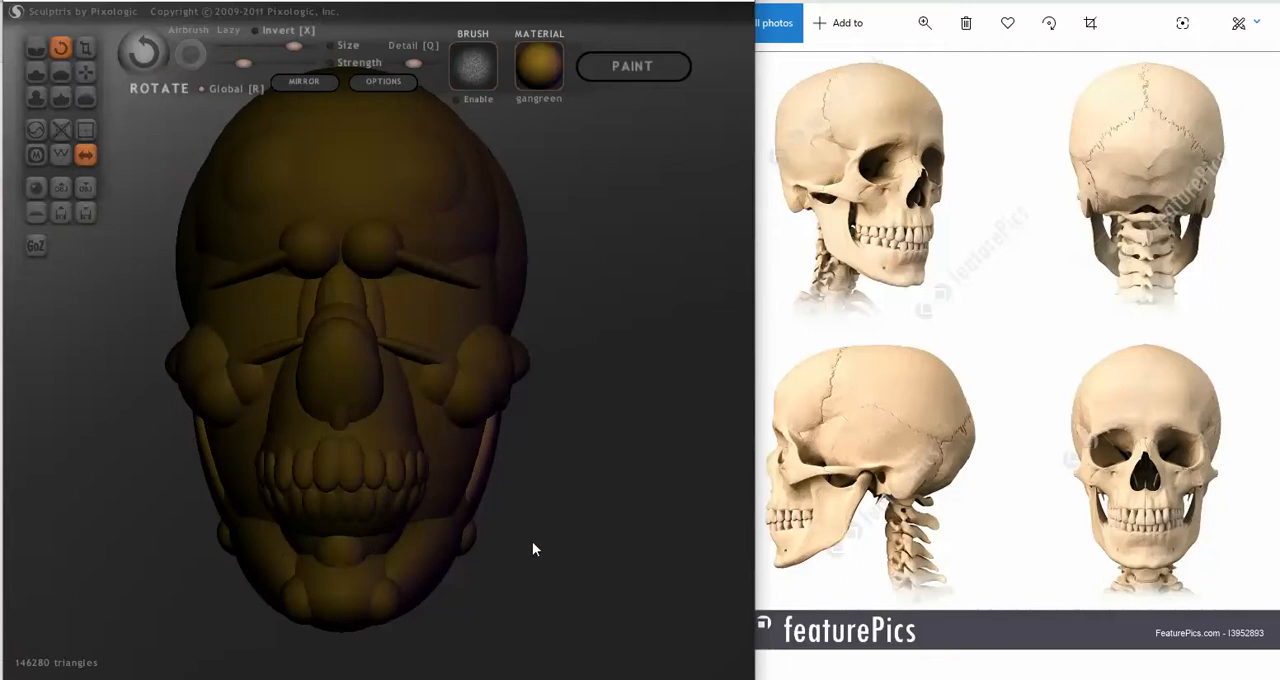
{"action": "mouse_move", "coordinate": [532, 548]}
{"action": "right_mouse_down"}
{"action": "mouse_move", "coordinate": [554, 546]}
{"action": "mouse_move", "coordinate": [417, 549]}
{"action": "mouse_move", "coordinate": [536, 549]}
{"action": "mouse_move", "coordinate": [547, 537]}
{"action": "mouse_move", "coordinate": [436, 543]}
{"action": "right_mouse_up"}
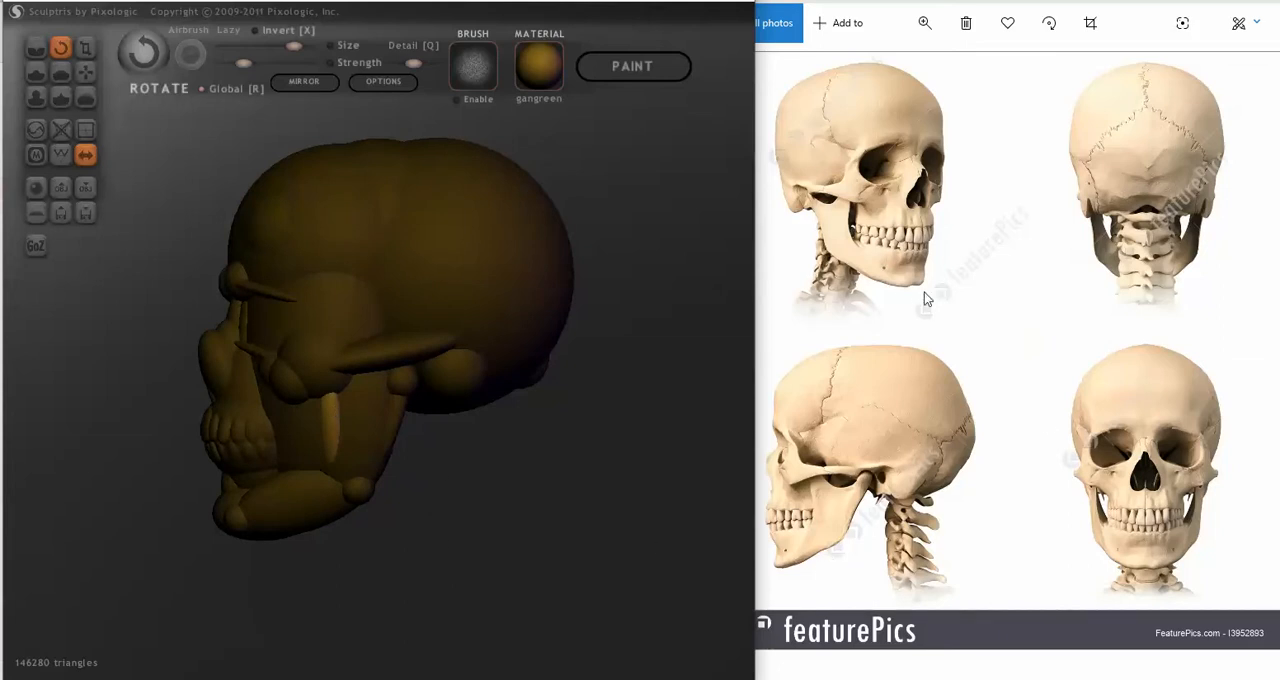
{"action": "mouse_move", "coordinate": [745, 572]}
{"action": "right_mouse_down"}
{"action": "mouse_move", "coordinate": [629, 580]}
{"action": "mouse_move", "coordinate": [729, 586]}
{"action": "mouse_move", "coordinate": [716, 577]}
{"action": "right_mouse_up"}
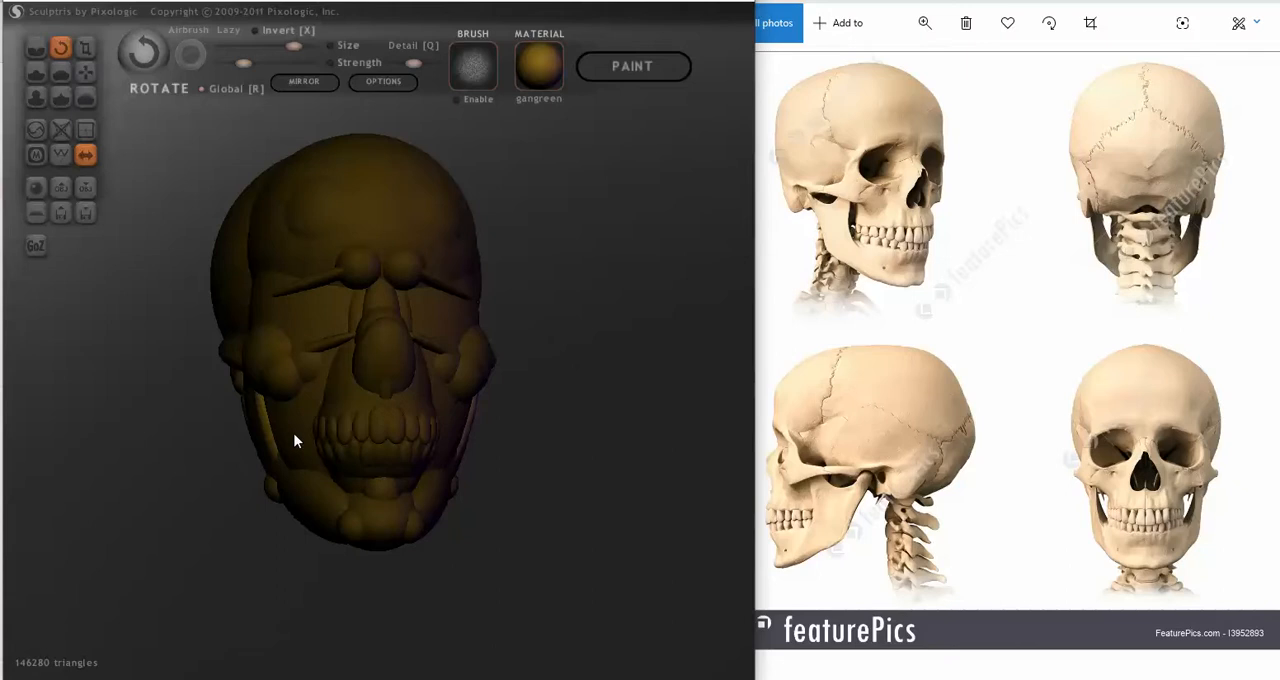
{"action": "mouse_move", "coordinate": [571, 523]}
{"action": "right_mouse_down"}
{"action": "mouse_move", "coordinate": [503, 531]}
{"action": "mouse_move", "coordinate": [425, 475]}
{"action": "mouse_move", "coordinate": [586, 540]}
{"action": "mouse_move", "coordinate": [611, 523]}
{"action": "mouse_move", "coordinate": [677, 517]}
{"action": "mouse_move", "coordinate": [640, 480]}
{"action": "right_mouse_up"}
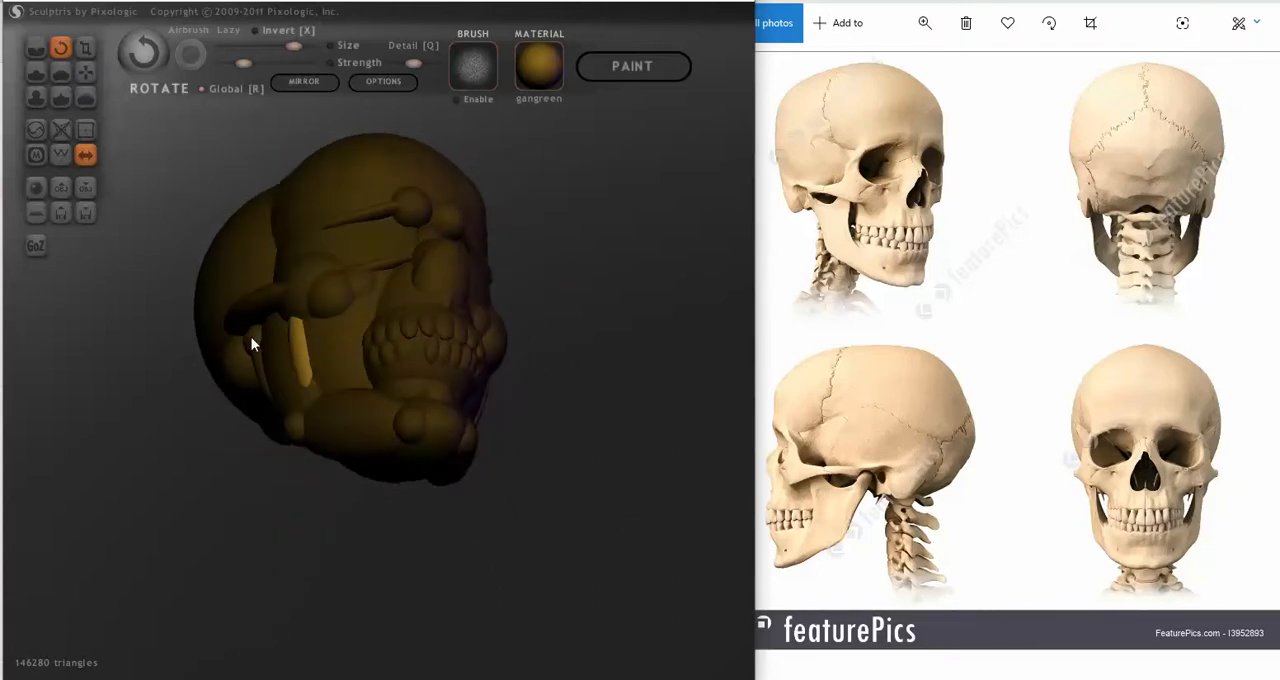
Step: Try to reposition the duplicated front jaw strips with Grab, and delete them from both sides
{"action": "left_click", "coordinate": [86, 73]}
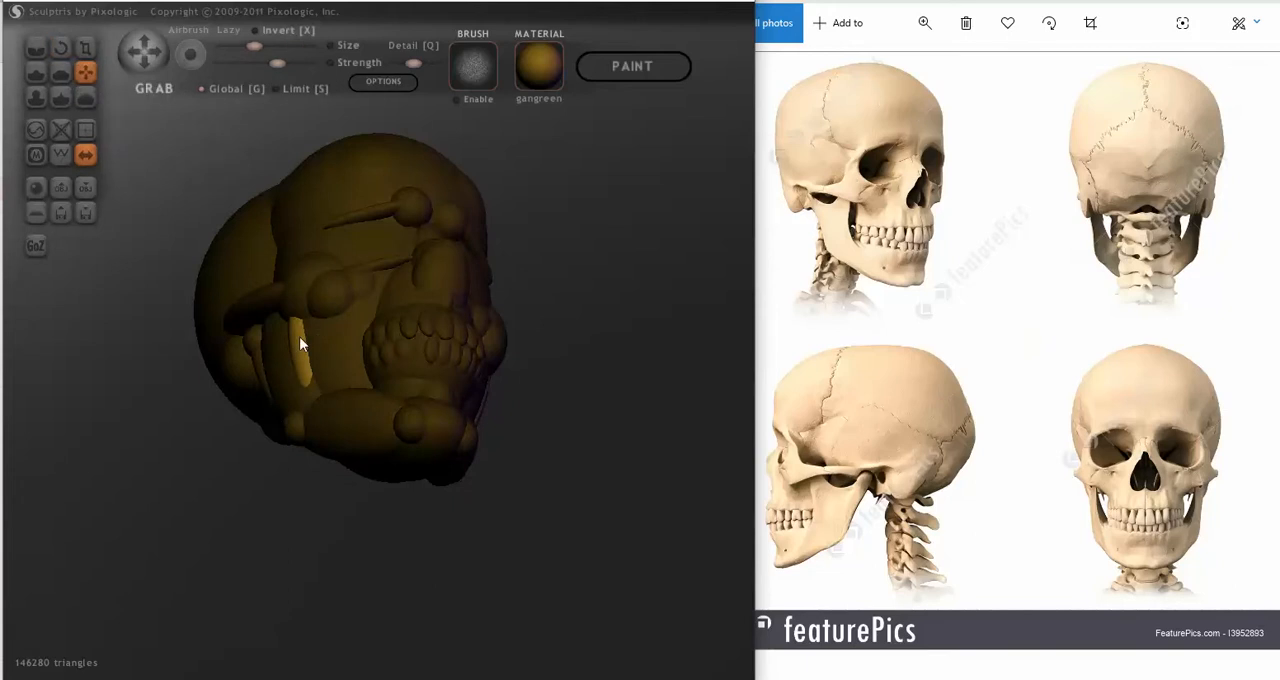
{"action": "left_click_drag", "start_coordinate": [296, 341], "coordinate": [300, 343]}
{"action": "mouse_move", "coordinate": [299, 344]}
{"action": "right_mouse_down"}
{"action": "mouse_move", "coordinate": [417, 357]}
{"action": "mouse_move", "coordinate": [408, 417]}
{"action": "right_mouse_up"}
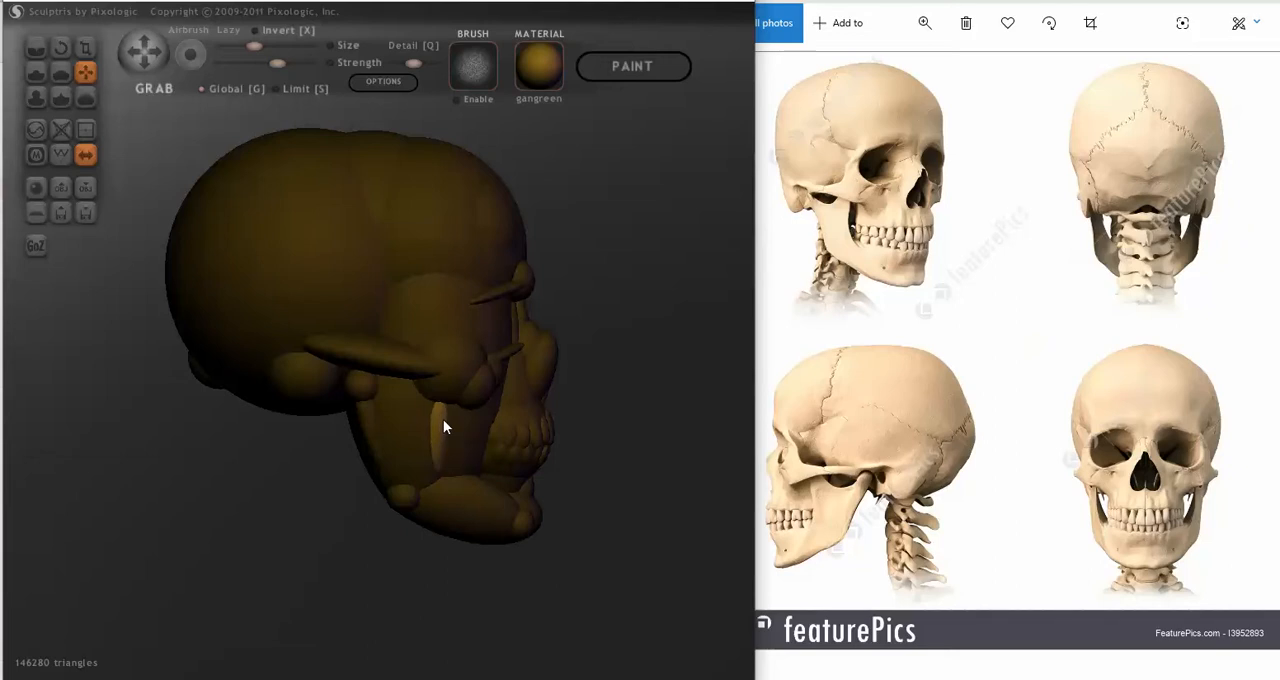
{"action": "mouse_move", "coordinate": [443, 423]}
{"action": "right_mouse_down"}
{"action": "mouse_move", "coordinate": [256, 450]}
{"action": "mouse_move", "coordinate": [258, 434]}
{"action": "right_mouse_up"}
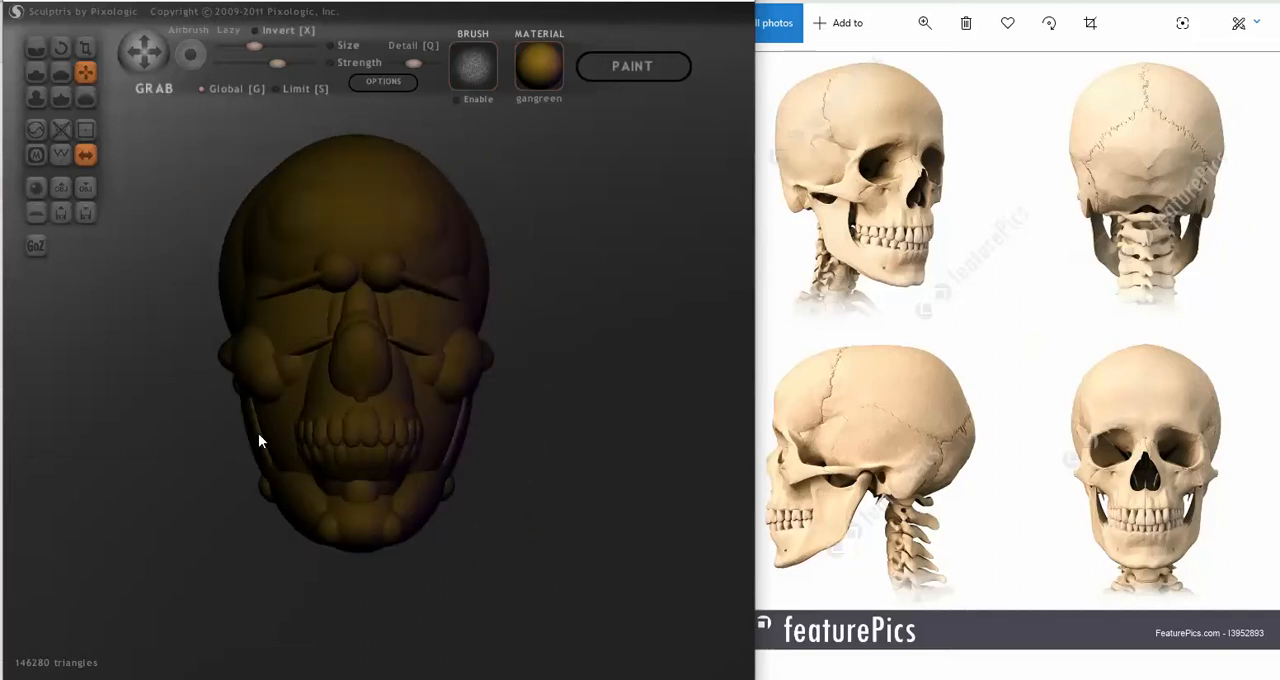
{"action": "mouse_move", "coordinate": [531, 463]}
{"action": "right_mouse_down"}
{"action": "mouse_move", "coordinate": [371, 466]}
{"action": "mouse_move", "coordinate": [514, 474]}
{"action": "mouse_move", "coordinate": [594, 451]}
{"action": "mouse_move", "coordinate": [615, 459]}
{"action": "right_mouse_up"}
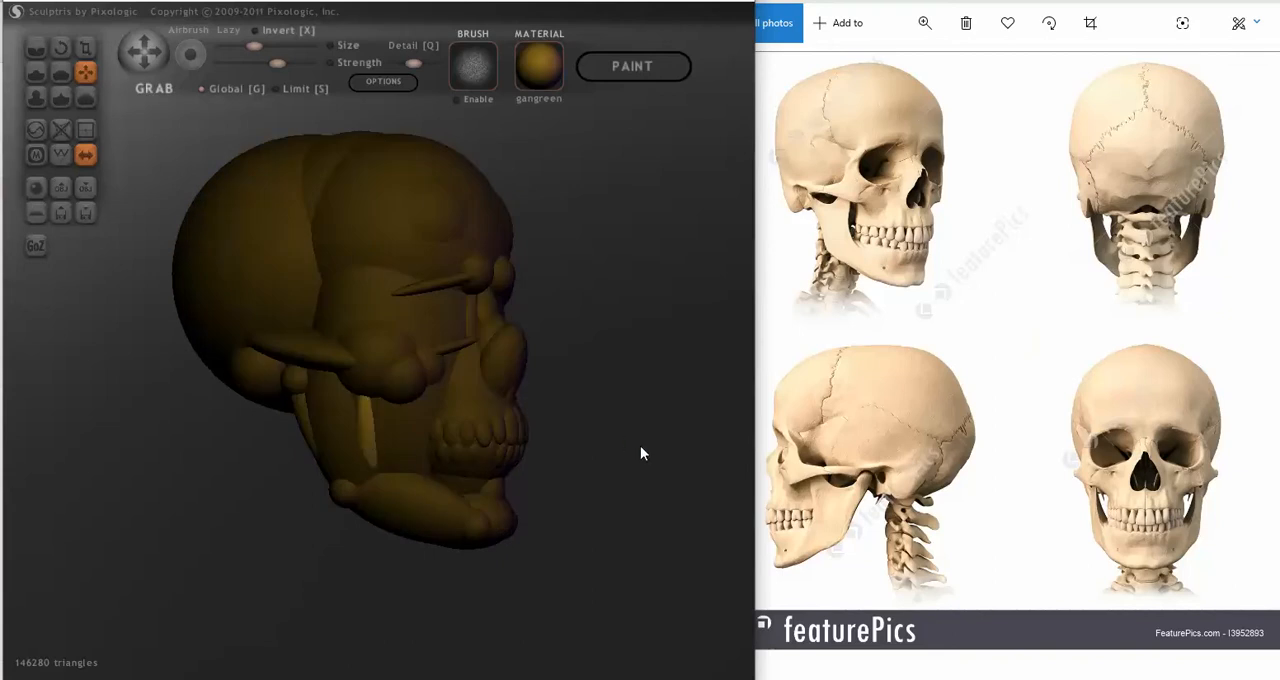
{"action": "key", "text": "Delete"}
Step: Duplicate the strips on the jaw's rear edge and place the copies upright over the cheekbone spheres
{"action": "mouse_move", "coordinate": [637, 453]}
{"action": "right_mouse_down"}
{"action": "mouse_move", "coordinate": [600, 457]}
{"action": "mouse_move", "coordinate": [688, 455]}
{"action": "mouse_move", "coordinate": [474, 460]}
{"action": "mouse_move", "coordinate": [557, 459]}
{"action": "mouse_move", "coordinate": [537, 491]}
{"action": "mouse_move", "coordinate": [629, 486]}
{"action": "mouse_move", "coordinate": [477, 486]}
{"action": "mouse_move", "coordinate": [383, 504]}
{"action": "mouse_move", "coordinate": [400, 497]}
{"action": "right_mouse_up"}
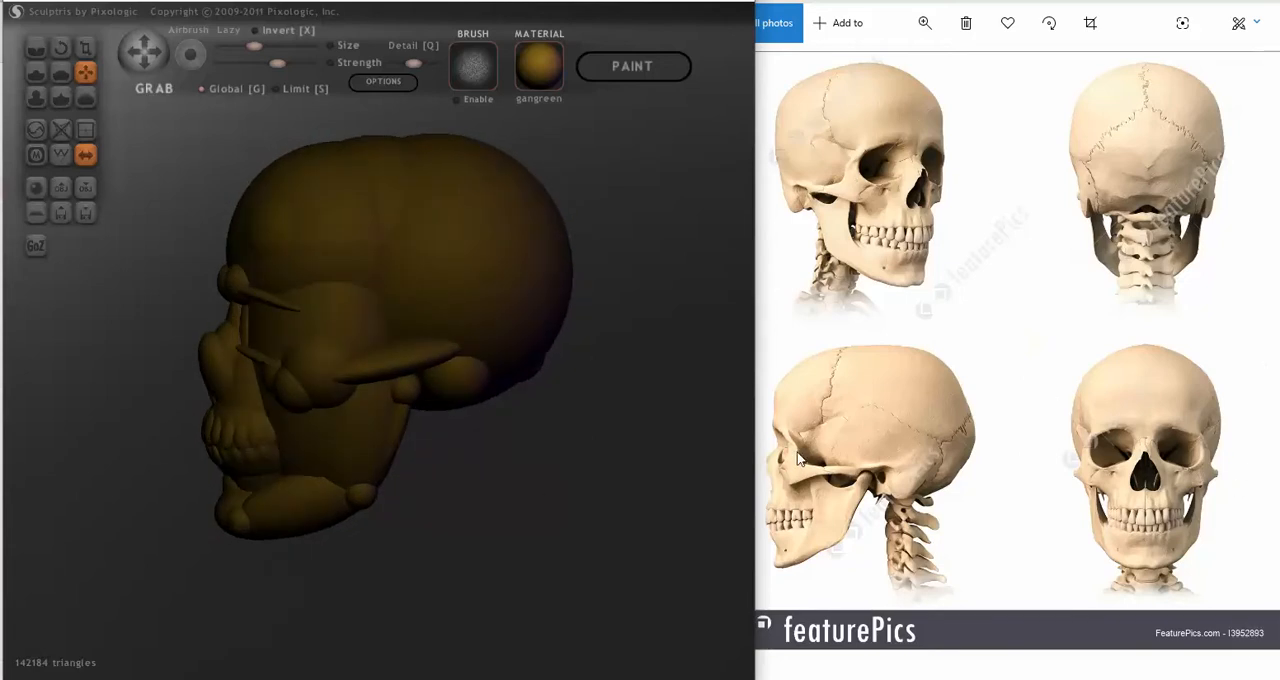
{"action": "mouse_move", "coordinate": [302, 335]}
{"action": "right_mouse_down"}
{"action": "mouse_move", "coordinate": [543, 483]}
{"action": "mouse_move", "coordinate": [757, 477]}
{"action": "mouse_move", "coordinate": [583, 494]}
{"action": "mouse_move", "coordinate": [512, 481]}
{"action": "right_mouse_up"}
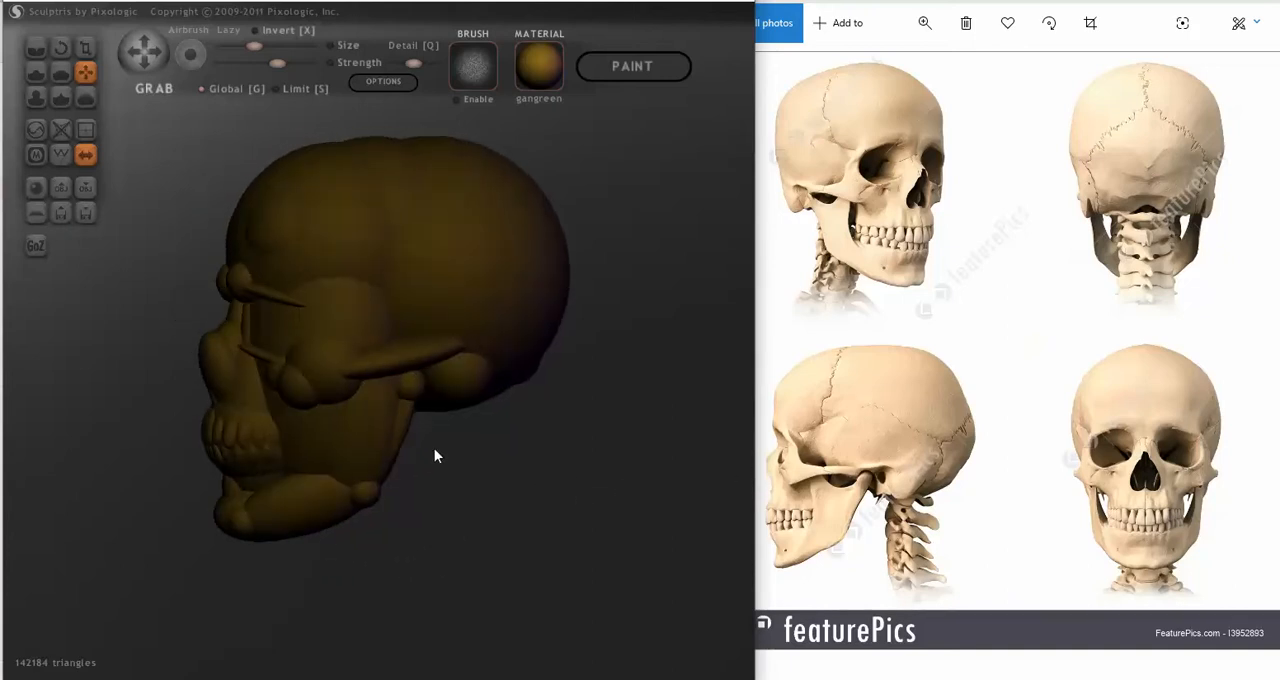
{"action": "right_click_drag", "start_coordinate": [434, 449], "coordinate": [433, 449]}
{"action": "left_click", "coordinate": [399, 432]}
{"action": "left_click", "coordinate": [344, 375]}
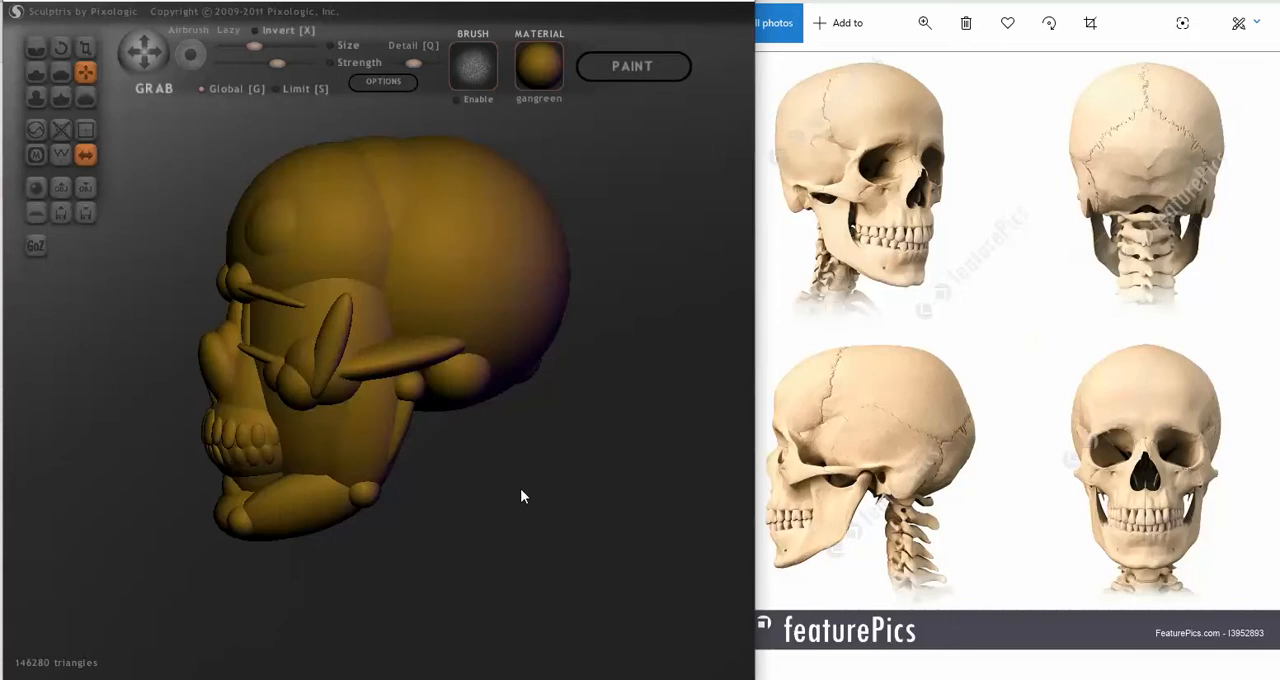
Step: Rotate the duplicated cheekbone strips in line with the outer rim of the eye sockets, locking the selection
{"action": "left_click", "coordinate": [61, 47]}
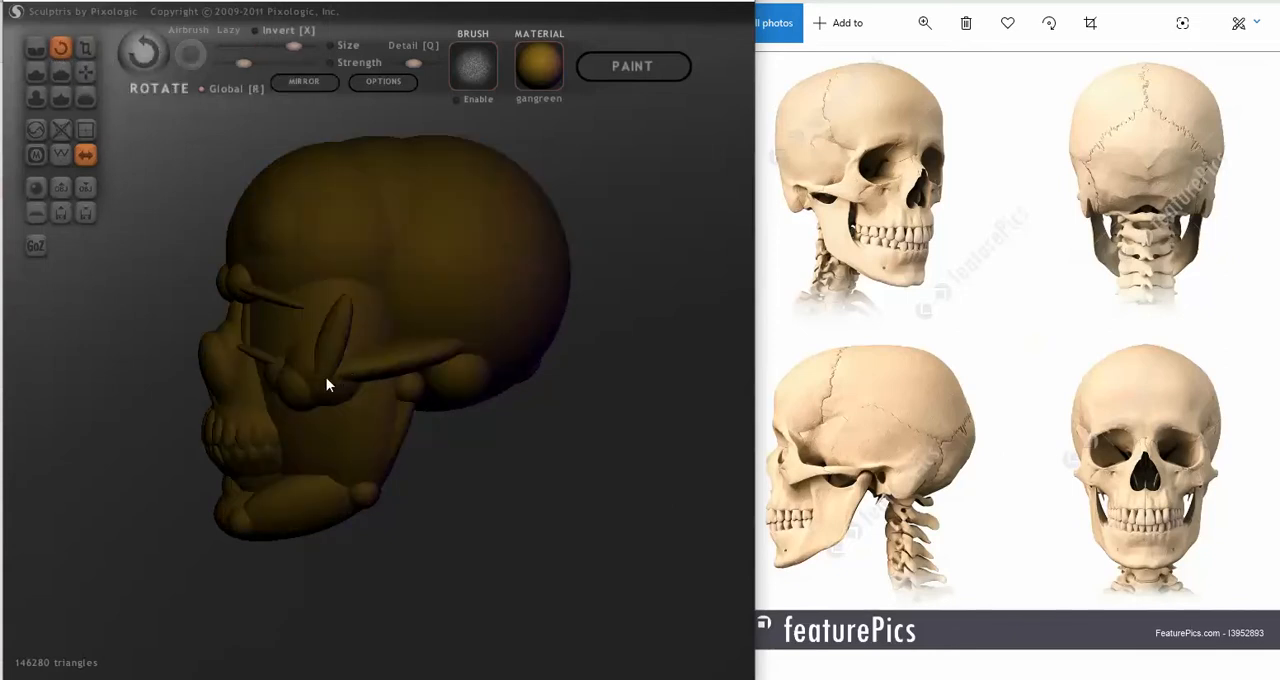
{"action": "left_click_drag", "start_coordinate": [490, 435], "coordinate": [471, 429]}
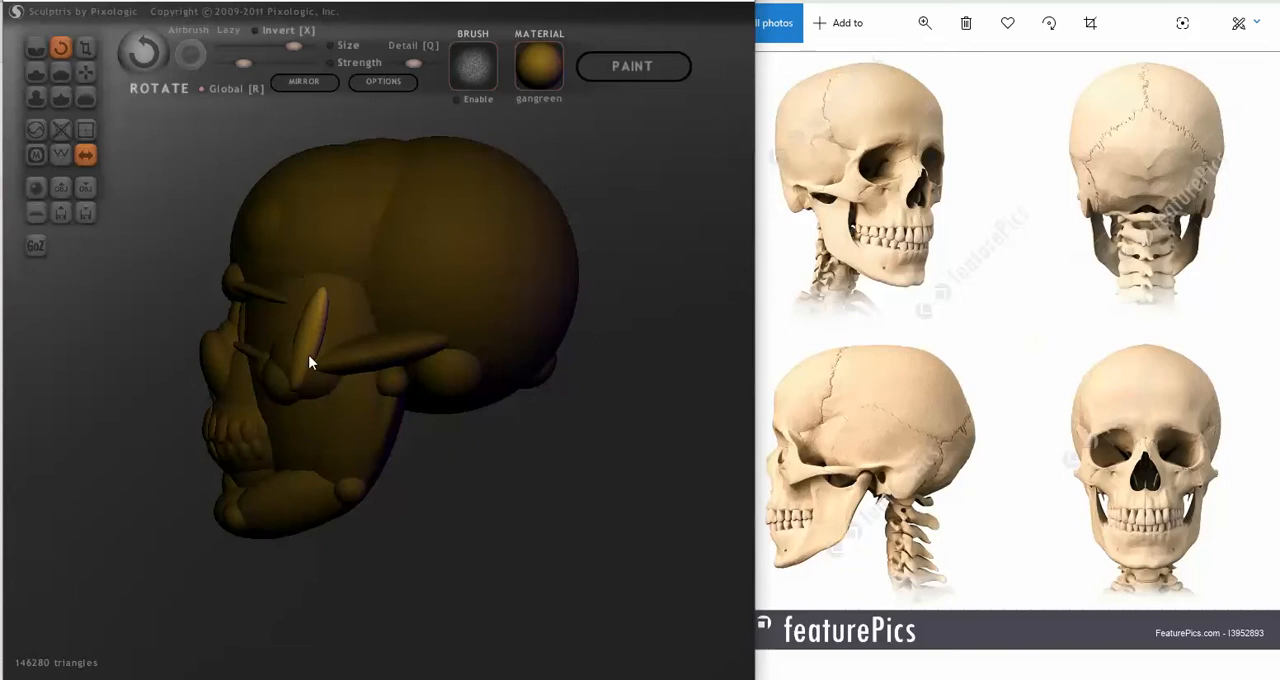
{"action": "mouse_move", "coordinate": [300, 375]}
{"action": "left_mouse_down"}
{"action": "mouse_move", "coordinate": [380, 417]}
{"action": "mouse_move", "coordinate": [419, 403]}
{"action": "mouse_move", "coordinate": [608, 437]}
{"action": "mouse_move", "coordinate": [586, 431]}
{"action": "left_mouse_up"}
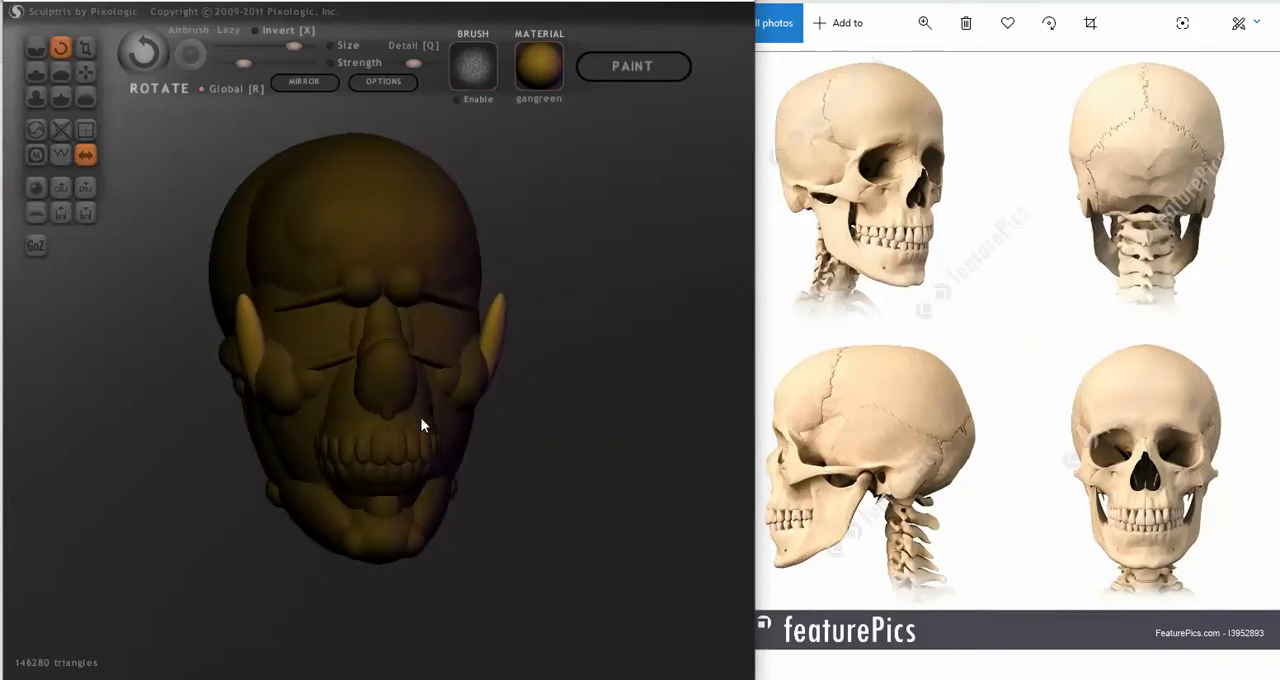
{"action": "key", "text": "Return"}
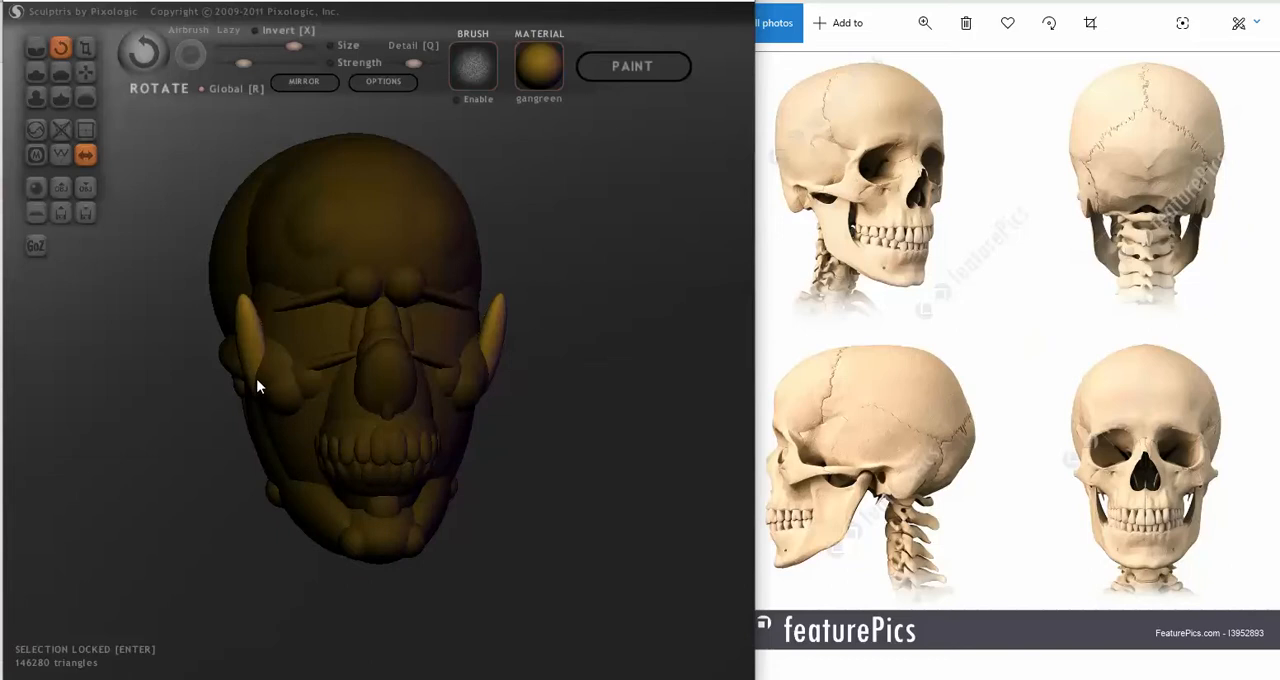
{"action": "mouse_move", "coordinate": [256, 383]}
{"action": "left_mouse_down"}
{"action": "mouse_move", "coordinate": [201, 367]}
{"action": "mouse_move", "coordinate": [230, 346]}
{"action": "mouse_move", "coordinate": [238, 362]}
{"action": "left_mouse_up"}
Step: Move the locked strips with Grab into the gap between the brow strips and cheekbone spheres at the outer eye sockets
{"action": "left_click", "coordinate": [85, 72]}
{"action": "right_click_drag", "start_coordinate": [238, 362], "coordinate": [148, 363]}
{"action": "right_click_drag", "start_coordinate": [289, 345], "coordinate": [443, 337]}
{"action": "scroll", "coordinate": [289, 335], "scroll_direction": "up", "scroll_amount": 3}
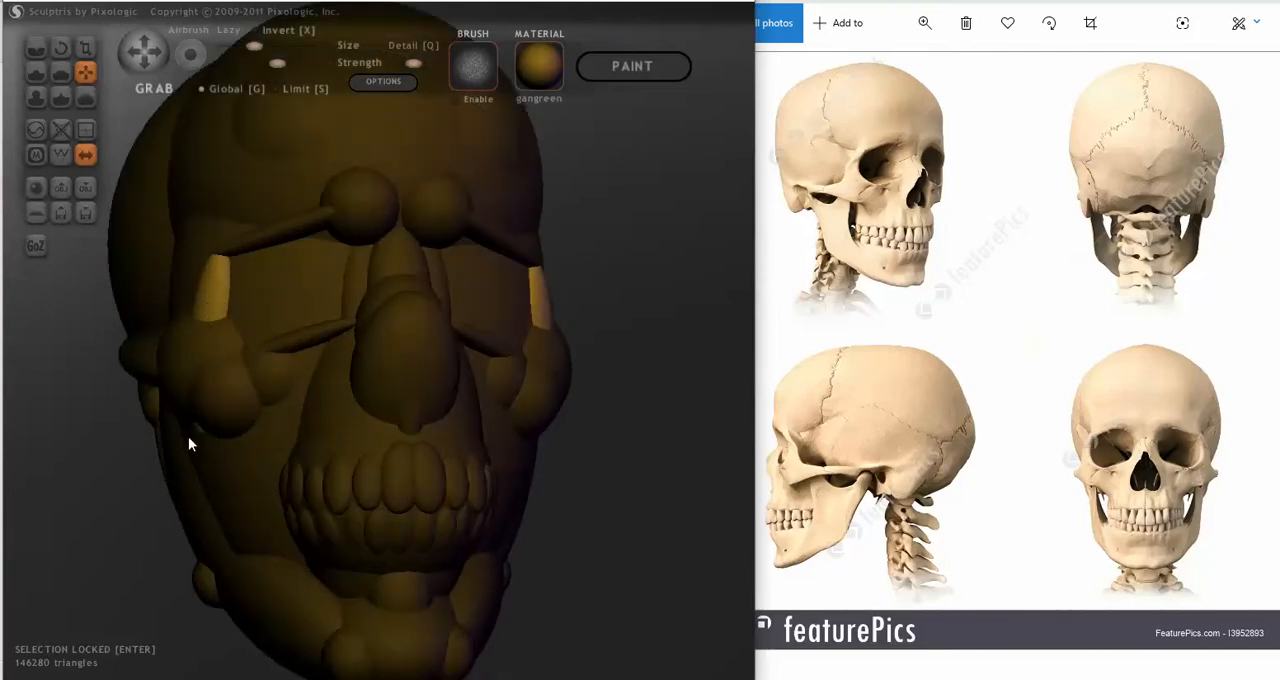
{"action": "right_click_drag", "start_coordinate": [188, 436], "coordinate": [301, 432]}
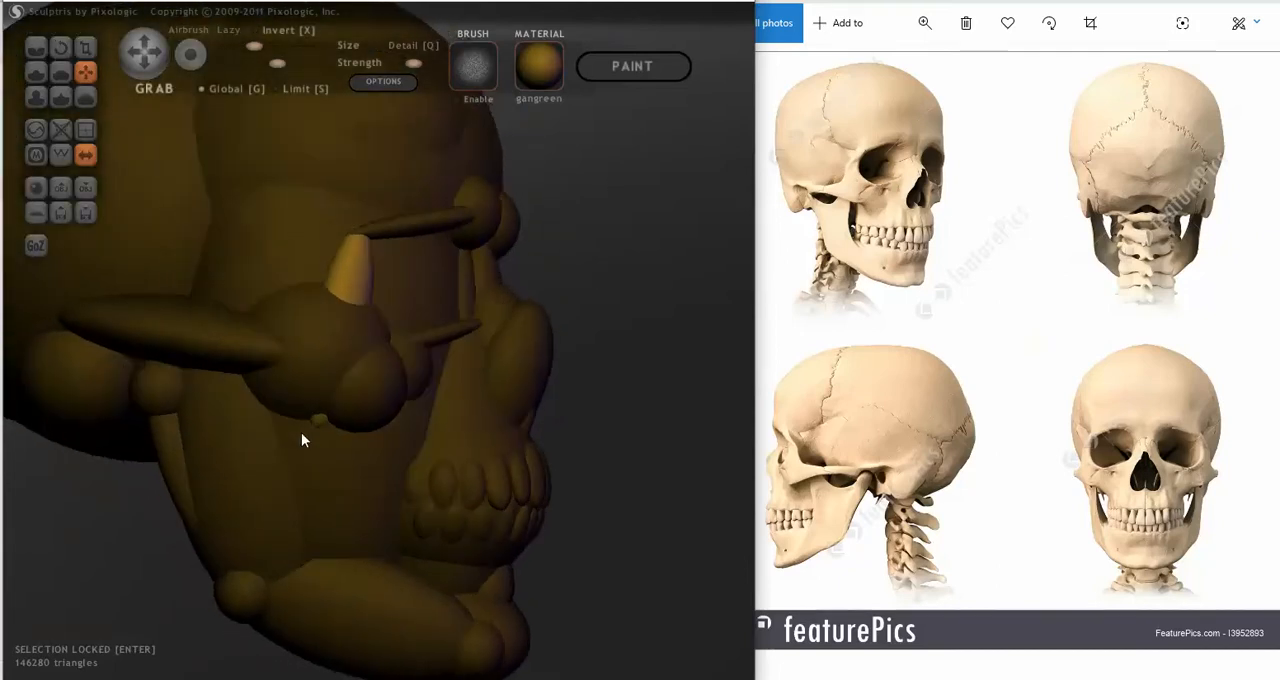
Step: Scale the outer eye socket strips down into short bars linking the brow strips to the cheekbones
{"action": "left_click", "coordinate": [80, 47]}
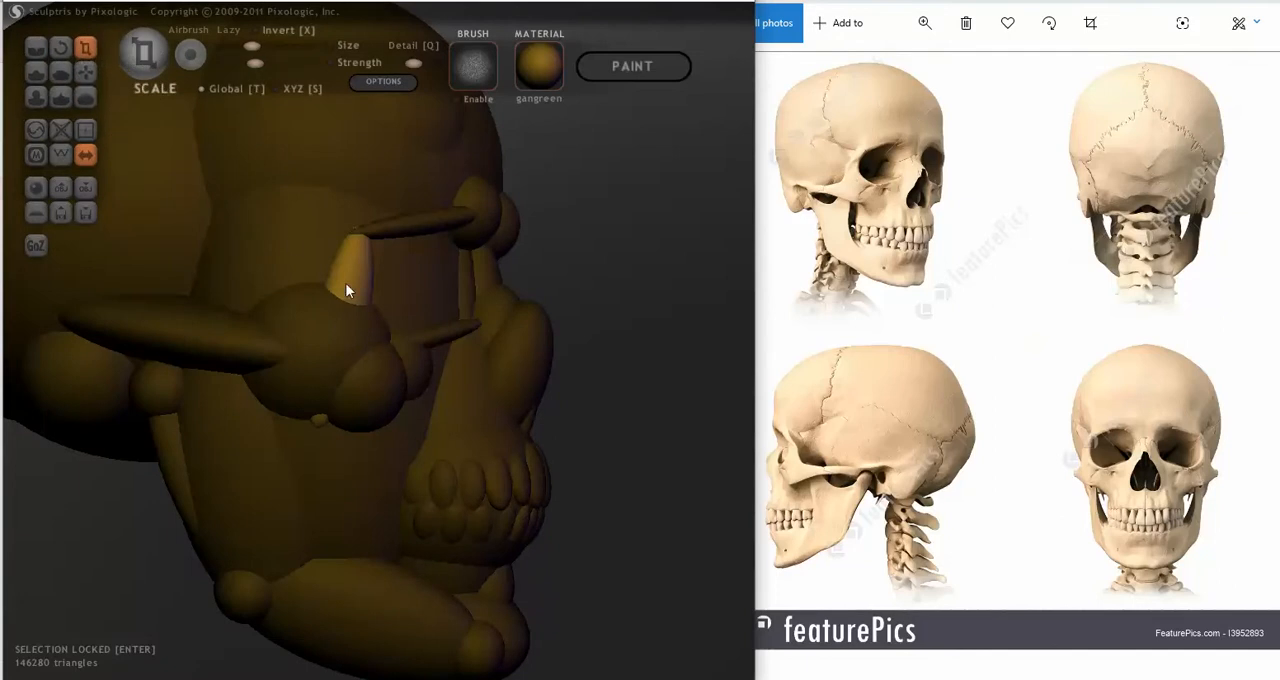
{"action": "left_click_drag", "start_coordinate": [346, 283], "coordinate": [318, 312]}
{"action": "right_click_drag", "start_coordinate": [318, 312], "coordinate": [183, 322]}
{"action": "scroll", "coordinate": [525, 429], "scroll_direction": "down", "scroll_amount": 3}
{"action": "right_click_drag", "start_coordinate": [525, 429], "coordinate": [598, 493]}
{"action": "mouse_move", "coordinate": [596, 520]}
{"action": "left_mouse_down"}
{"action": "mouse_move", "coordinate": [551, 506]}
{"action": "mouse_move", "coordinate": [620, 500]}
{"action": "mouse_move", "coordinate": [597, 506]}
{"action": "left_mouse_up"}
{"action": "mouse_move", "coordinate": [749, 449]}
{"action": "left_mouse_down"}
{"action": "mouse_move", "coordinate": [595, 438]}
{"action": "mouse_move", "coordinate": [550, 380]}
{"action": "left_mouse_up"}
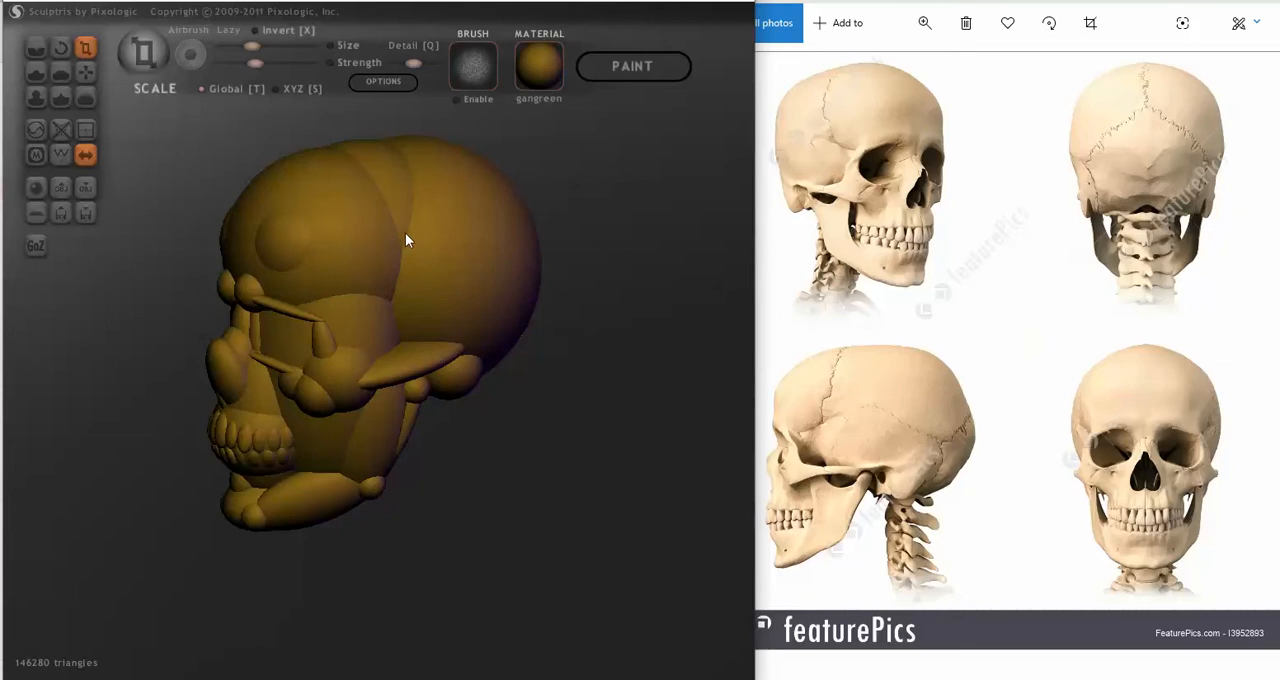
Step: Add a mirrored pair of spheres to the upper sides of the cranium and sink them into its surface with Grab
{"action": "mouse_move", "coordinate": [571, 411]}
{"action": "left_mouse_down"}
{"action": "mouse_move", "coordinate": [534, 408]}
{"action": "mouse_move", "coordinate": [452, 361]}
{"action": "left_mouse_up"}
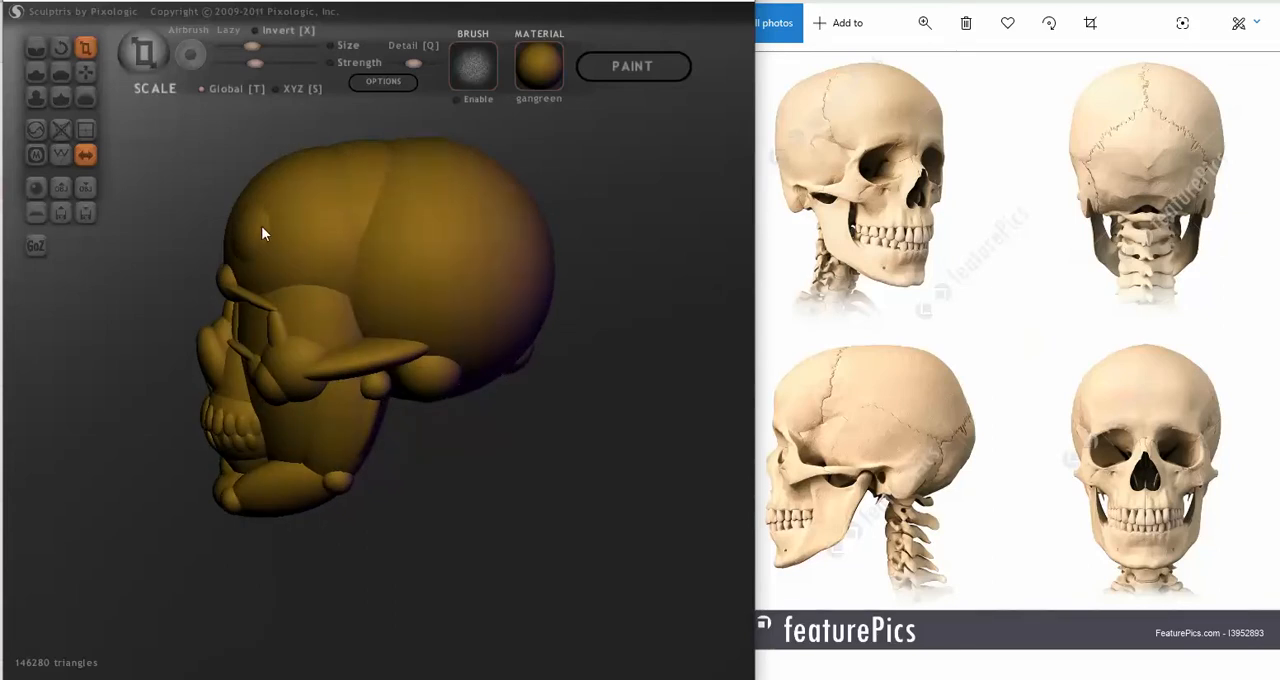
{"action": "right_click_drag", "start_coordinate": [428, 294], "coordinate": [519, 290]}
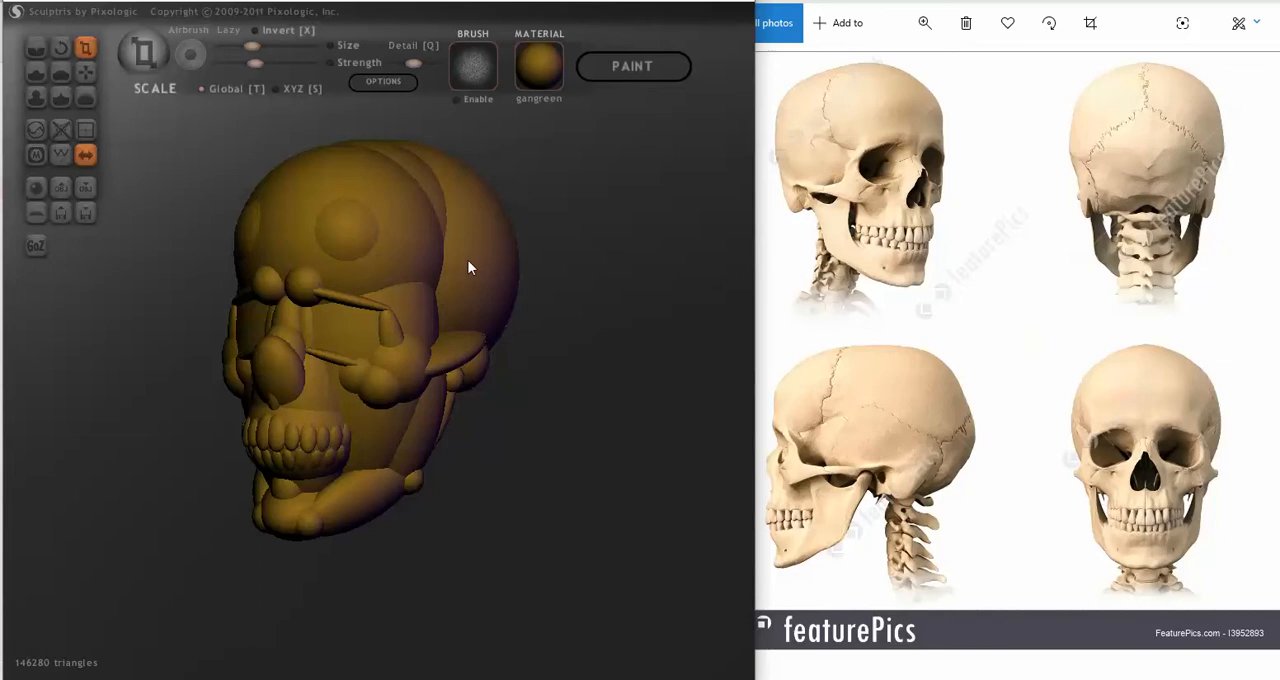
{"action": "right_click_drag", "start_coordinate": [473, 254], "coordinate": [440, 275]}
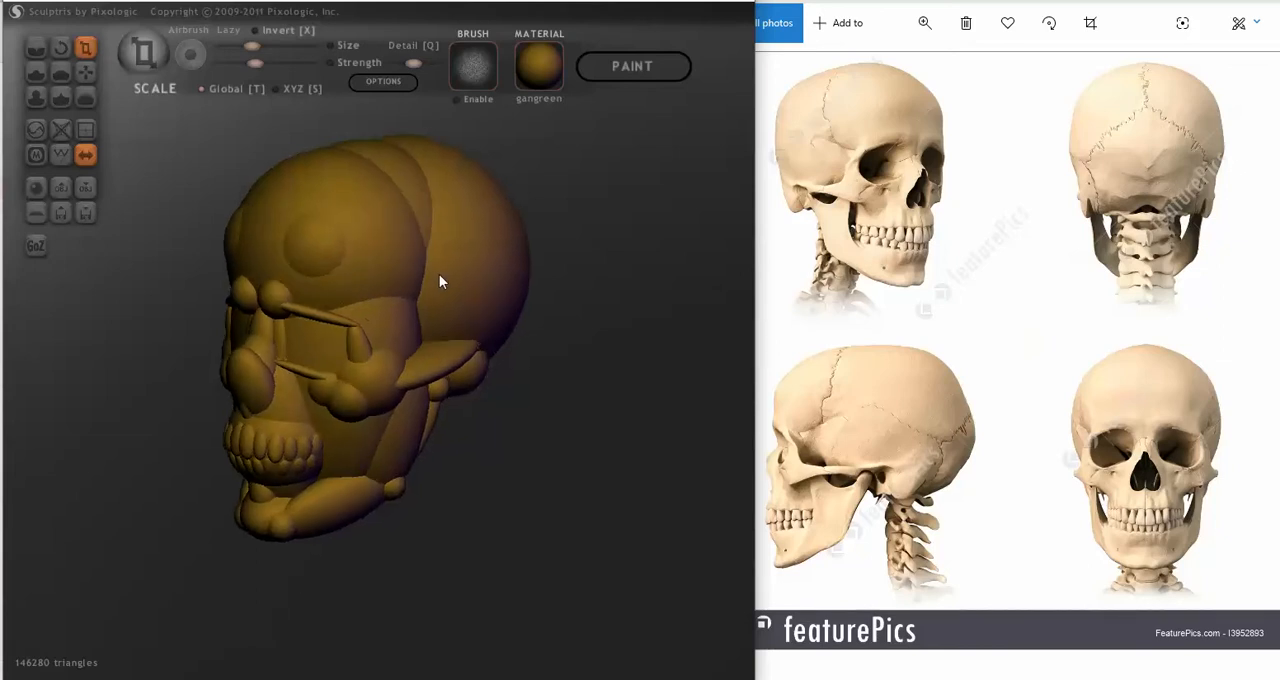
{"action": "left_click", "coordinate": [319, 246], "text": "ctrl"}
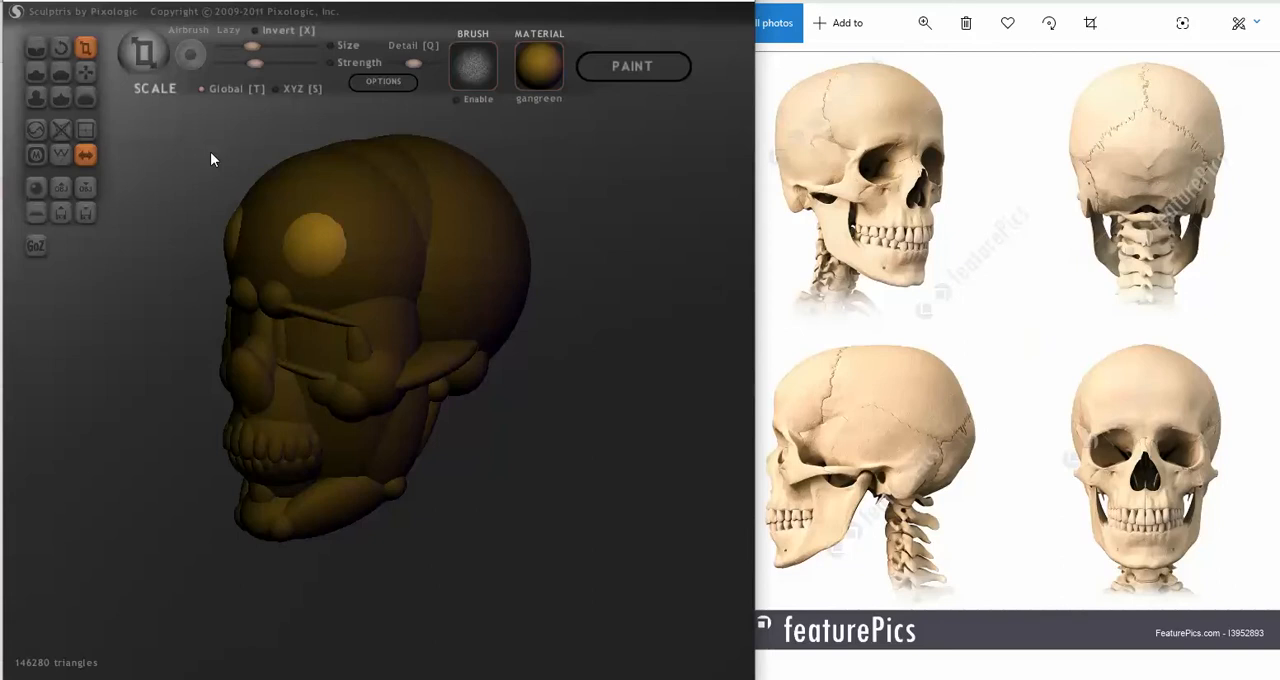
{"action": "left_click_drag", "start_coordinate": [222, 156], "coordinate": [429, 237]}
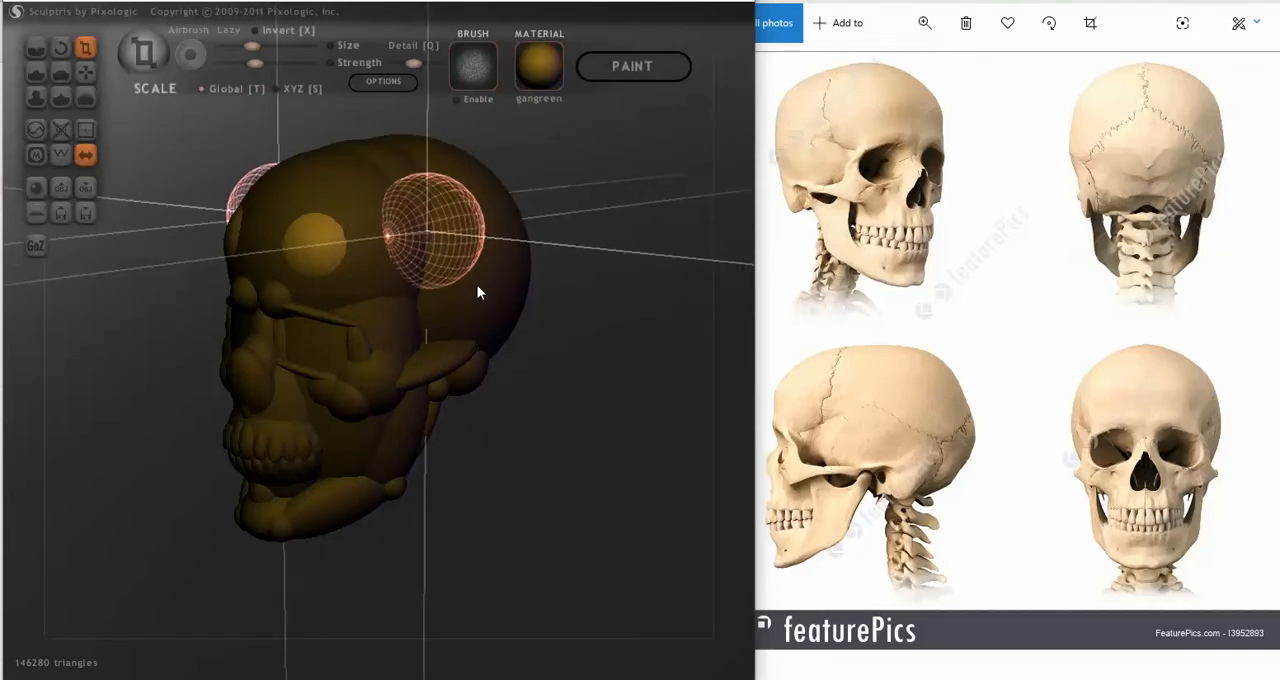
{"action": "key", "text": "g"}
{"action": "right_click_drag", "start_coordinate": [490, 288], "coordinate": [590, 282]}
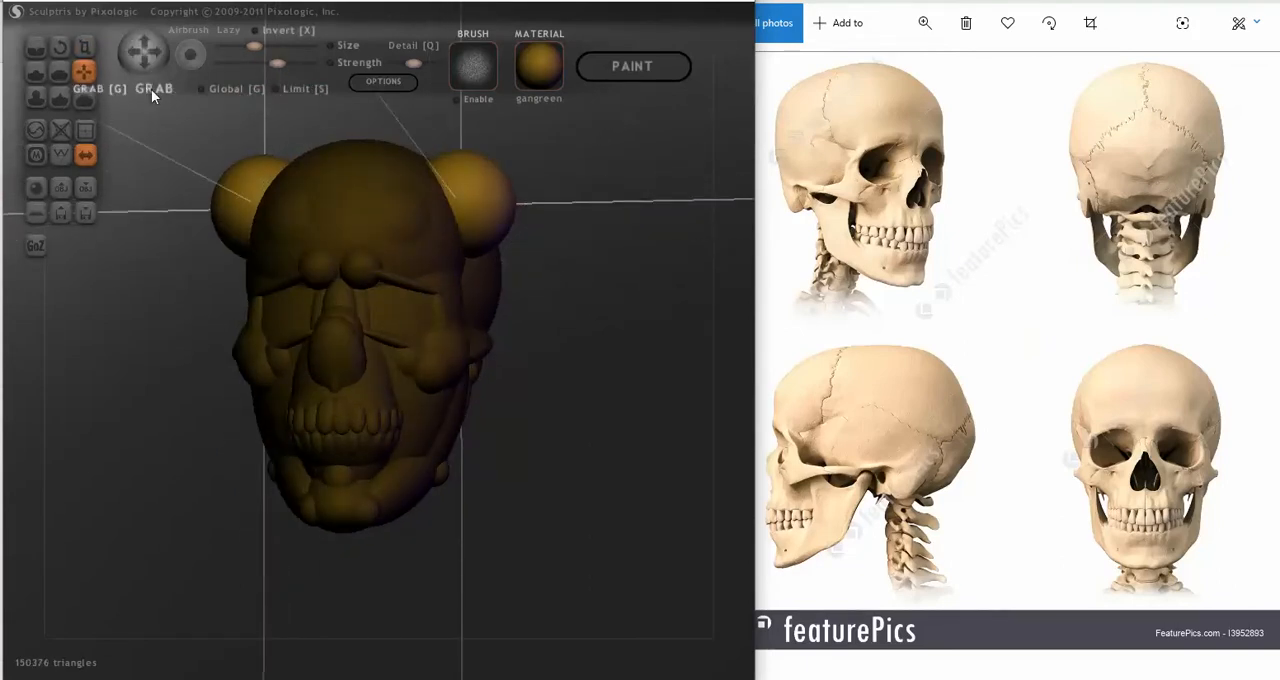
{"action": "mouse_move", "coordinate": [427, 180]}
{"action": "right_mouse_down"}
{"action": "mouse_move", "coordinate": [477, 207]}
{"action": "mouse_move", "coordinate": [436, 219]}
{"action": "mouse_move", "coordinate": [466, 264]}
{"action": "mouse_move", "coordinate": [392, 276]}
{"action": "mouse_move", "coordinate": [403, 257]}
{"action": "mouse_move", "coordinate": [554, 283]}
{"action": "mouse_move", "coordinate": [440, 283]}
{"action": "mouse_move", "coordinate": [392, 235]}
{"action": "mouse_move", "coordinate": [420, 214]}
{"action": "mouse_move", "coordinate": [392, 293]}
{"action": "mouse_move", "coordinate": [297, 274]}
{"action": "mouse_move", "coordinate": [283, 257]}
{"action": "mouse_move", "coordinate": [280, 198]}
{"action": "mouse_move", "coordinate": [325, 235]}
{"action": "mouse_move", "coordinate": [391, 214]}
{"action": "mouse_move", "coordinate": [352, 187]}
{"action": "mouse_move", "coordinate": [390, 195]}
{"action": "right_mouse_up"}
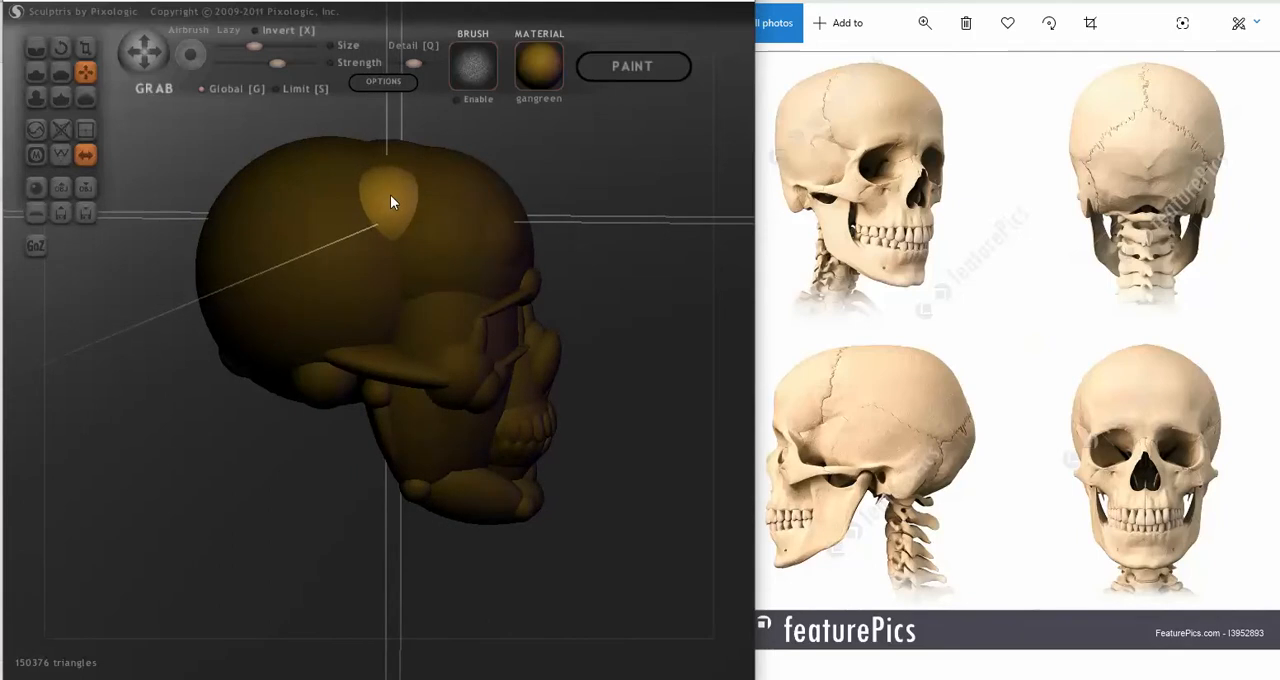
Step: Examine the fit of the mirrored upper cranium spheres from the front and both sides against the reference images
{"action": "mouse_move", "coordinate": [431, 262]}
{"action": "right_mouse_down"}
{"action": "mouse_move", "coordinate": [271, 280]}
{"action": "mouse_move", "coordinate": [297, 277]}
{"action": "mouse_move", "coordinate": [297, 291]}
{"action": "mouse_move", "coordinate": [288, 251]}
{"action": "right_mouse_up"}
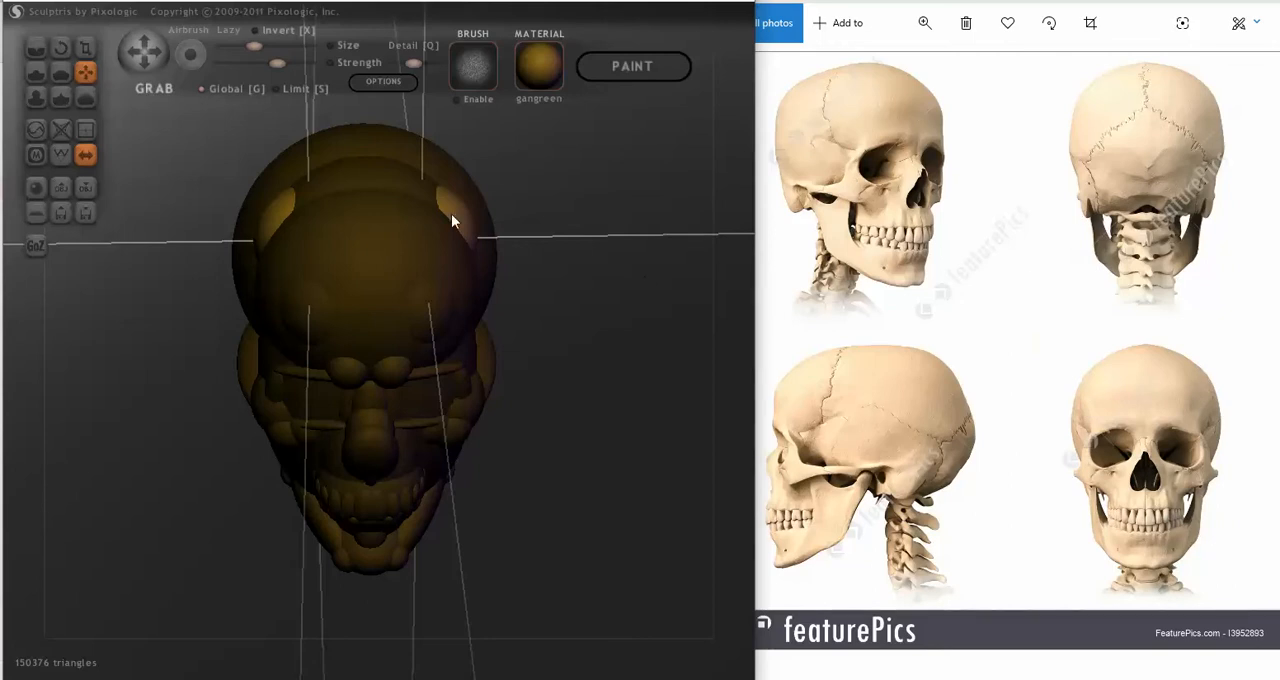
{"action": "mouse_move", "coordinate": [641, 279]}
{"action": "left_mouse_down"}
{"action": "mouse_move", "coordinate": [652, 279]}
{"action": "mouse_move", "coordinate": [642, 235]}
{"action": "mouse_move", "coordinate": [649, 249]}
{"action": "left_mouse_up"}
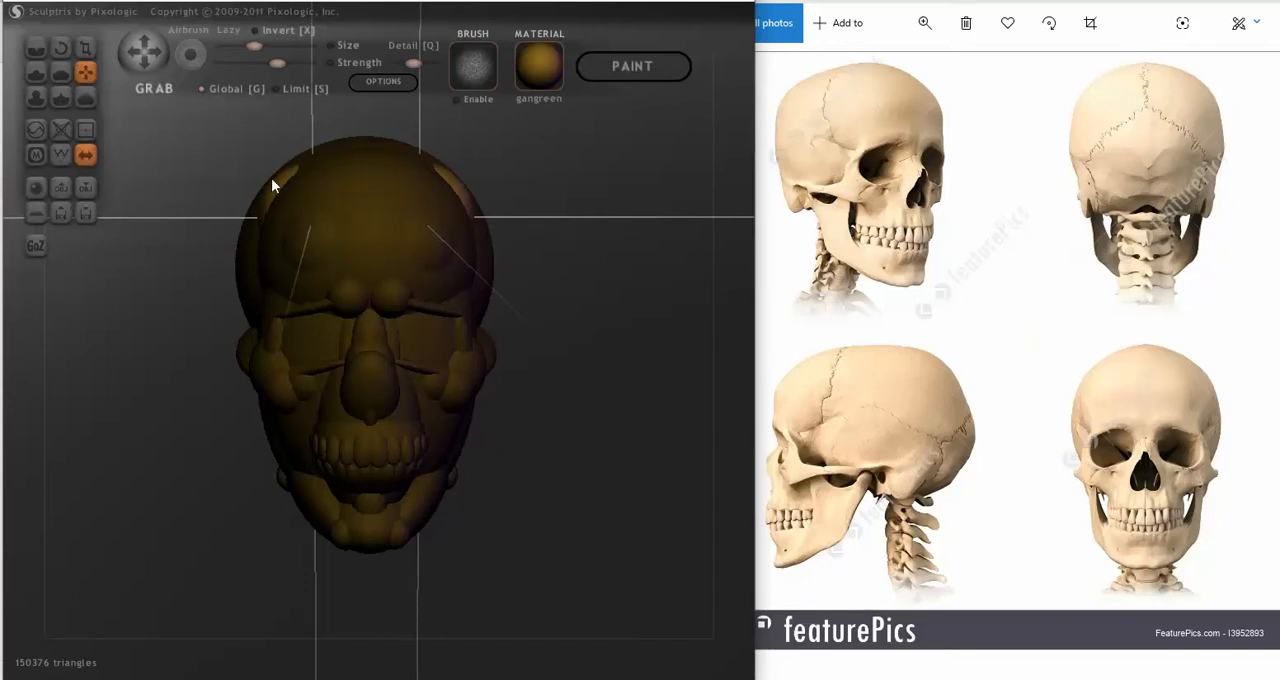
{"action": "mouse_move", "coordinate": [268, 198]}
{"action": "right_mouse_down"}
{"action": "mouse_move", "coordinate": [310, 187]}
{"action": "mouse_move", "coordinate": [405, 203]}
{"action": "right_mouse_up"}
{"action": "mouse_move", "coordinate": [669, 249]}
{"action": "right_mouse_down"}
{"action": "mouse_move", "coordinate": [663, 234]}
{"action": "mouse_move", "coordinate": [629, 246]}
{"action": "mouse_move", "coordinate": [654, 231]}
{"action": "mouse_move", "coordinate": [672, 241]}
{"action": "mouse_move", "coordinate": [649, 251]}
{"action": "right_mouse_up"}
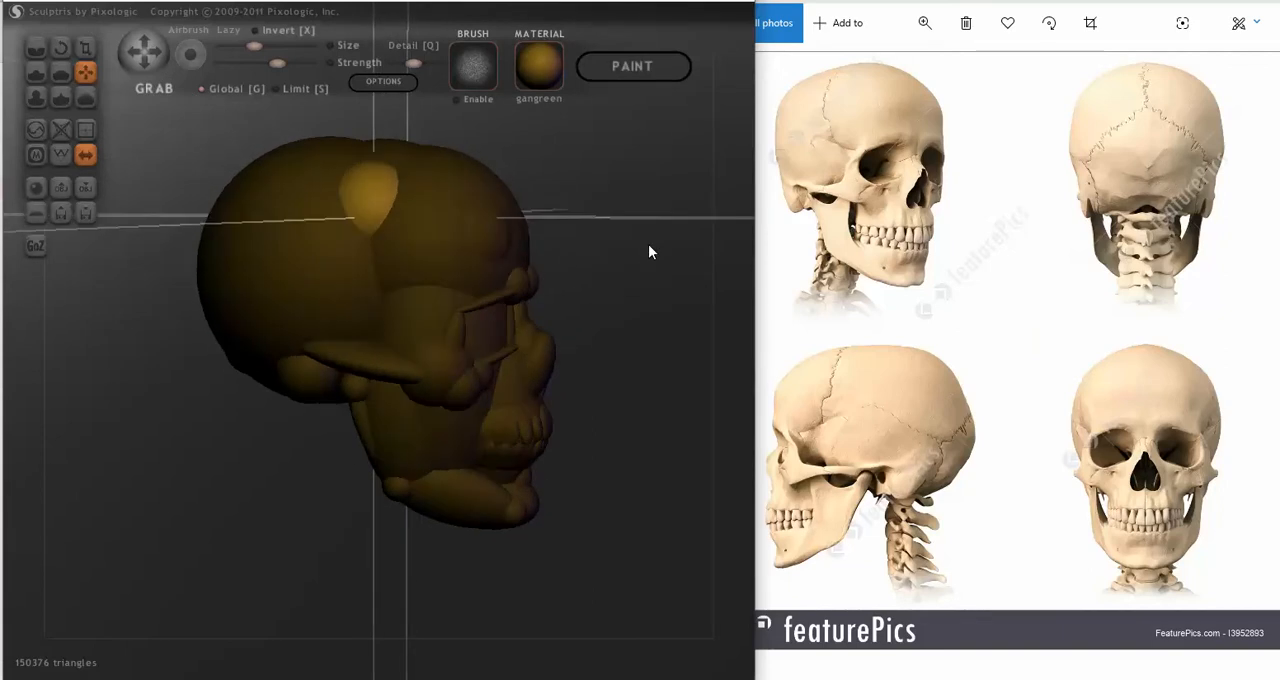
{"action": "left_click", "coordinate": [648, 245]}
{"action": "mouse_move", "coordinate": [629, 260]}
{"action": "right_mouse_down"}
{"action": "mouse_move", "coordinate": [617, 257]}
{"action": "mouse_move", "coordinate": [671, 249]}
{"action": "mouse_move", "coordinate": [567, 259]}
{"action": "mouse_move", "coordinate": [454, 238]}
{"action": "mouse_move", "coordinate": [362, 256]}
{"action": "mouse_move", "coordinate": [365, 246]}
{"action": "right_mouse_up"}
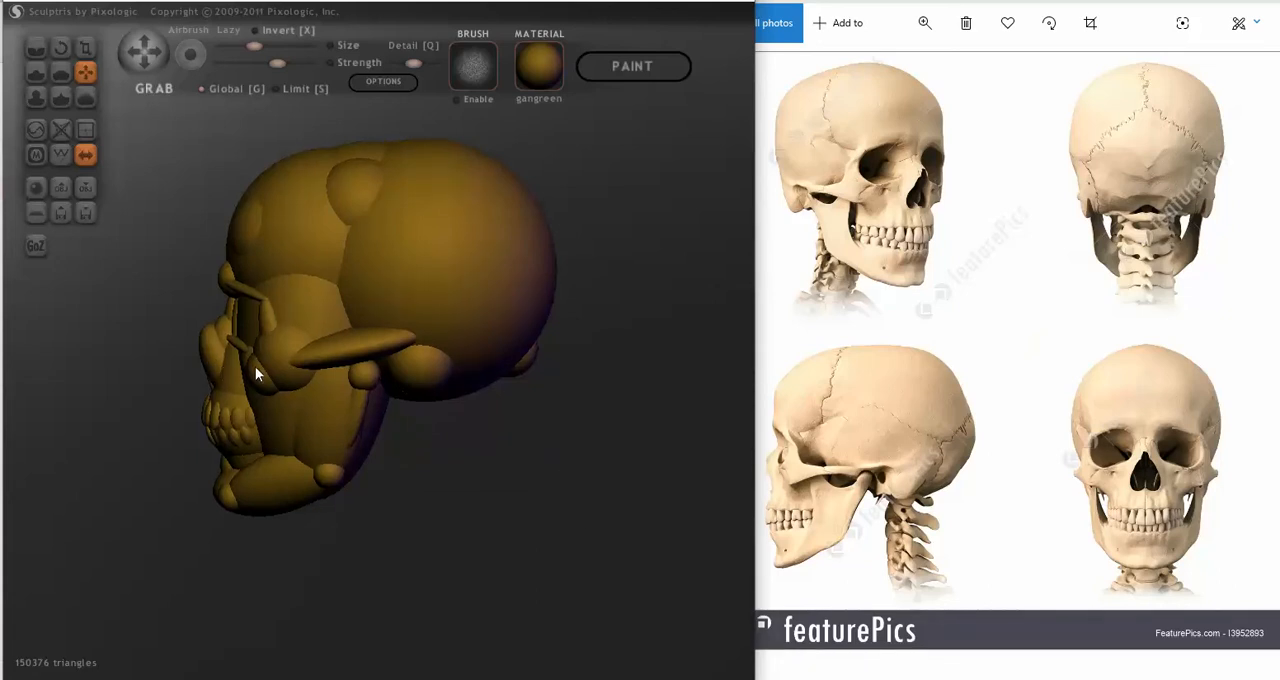
{"action": "left_click", "coordinate": [487, 471], "text": "ctrl"}
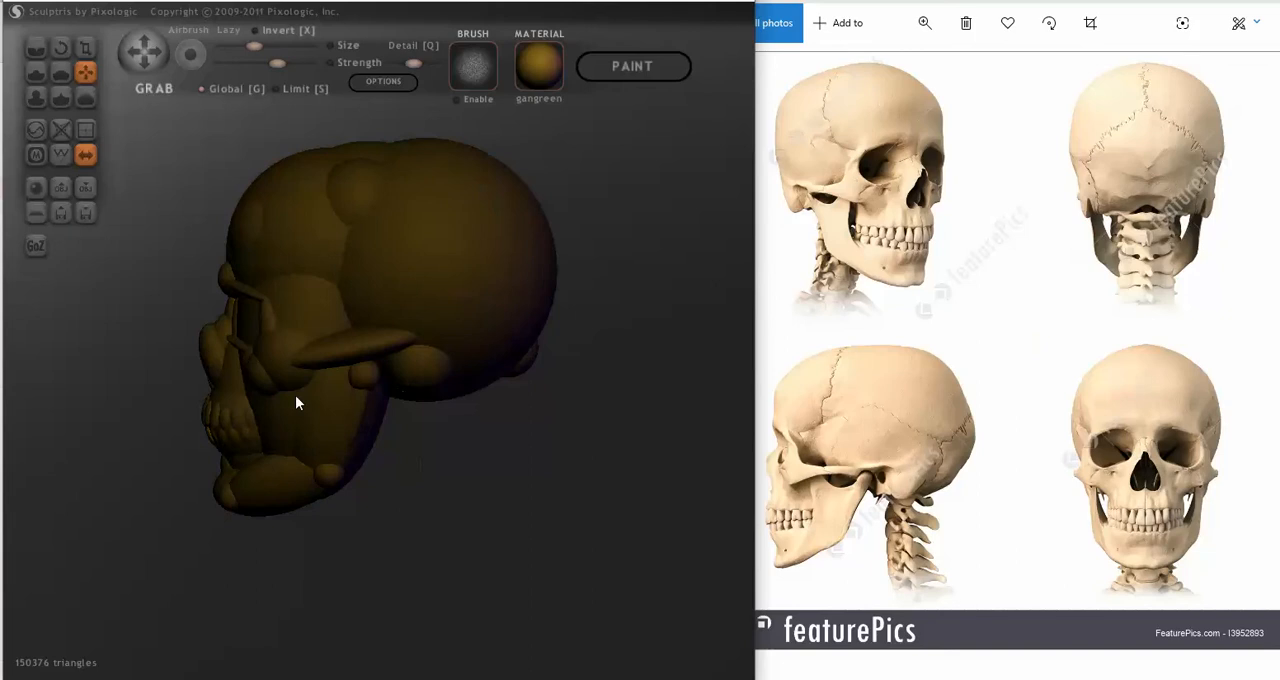
Step: Rotate the nose sphere in side view to adjust its tilt with the selection locked, and release the lock
{"action": "left_click", "coordinate": [61, 47]}
{"action": "left_click_drag", "start_coordinate": [186, 414], "coordinate": [206, 390]}
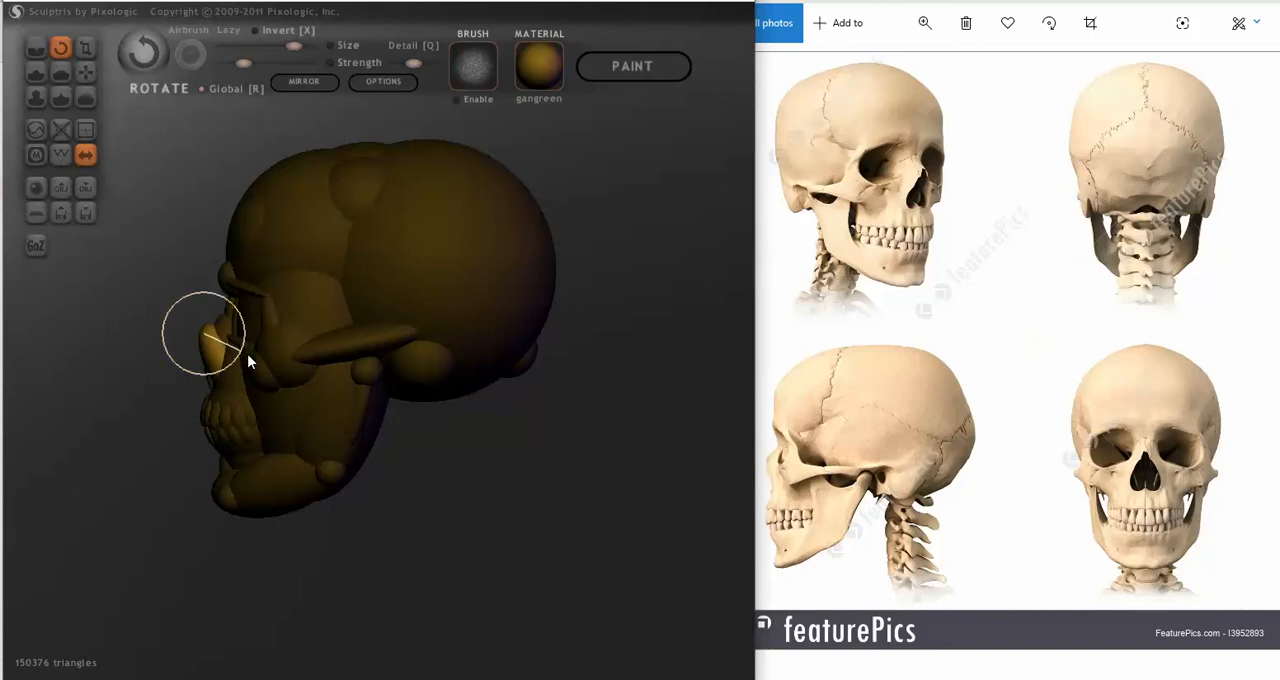
{"action": "left_click_drag", "start_coordinate": [252, 354], "coordinate": [257, 353]}
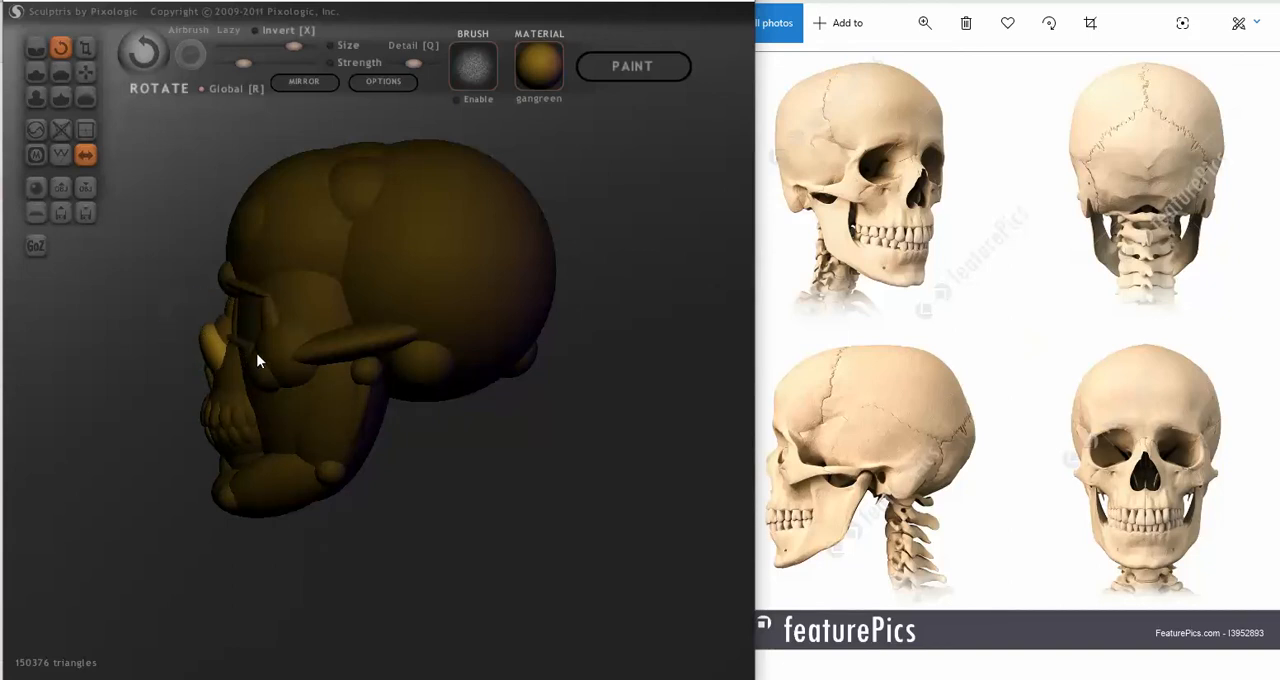
{"action": "key", "text": "Return"}
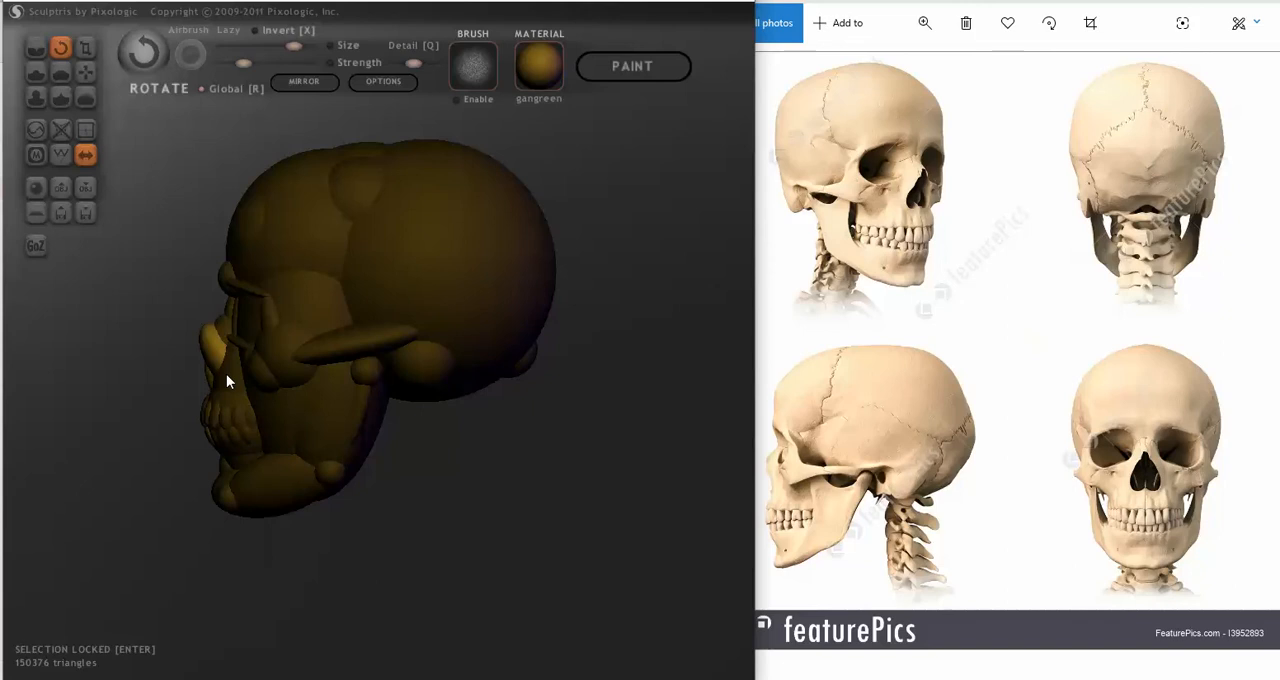
{"action": "left_click_drag", "start_coordinate": [232, 367], "coordinate": [275, 389]}
{"action": "left_click_drag", "start_coordinate": [196, 410], "coordinate": [389, 430]}
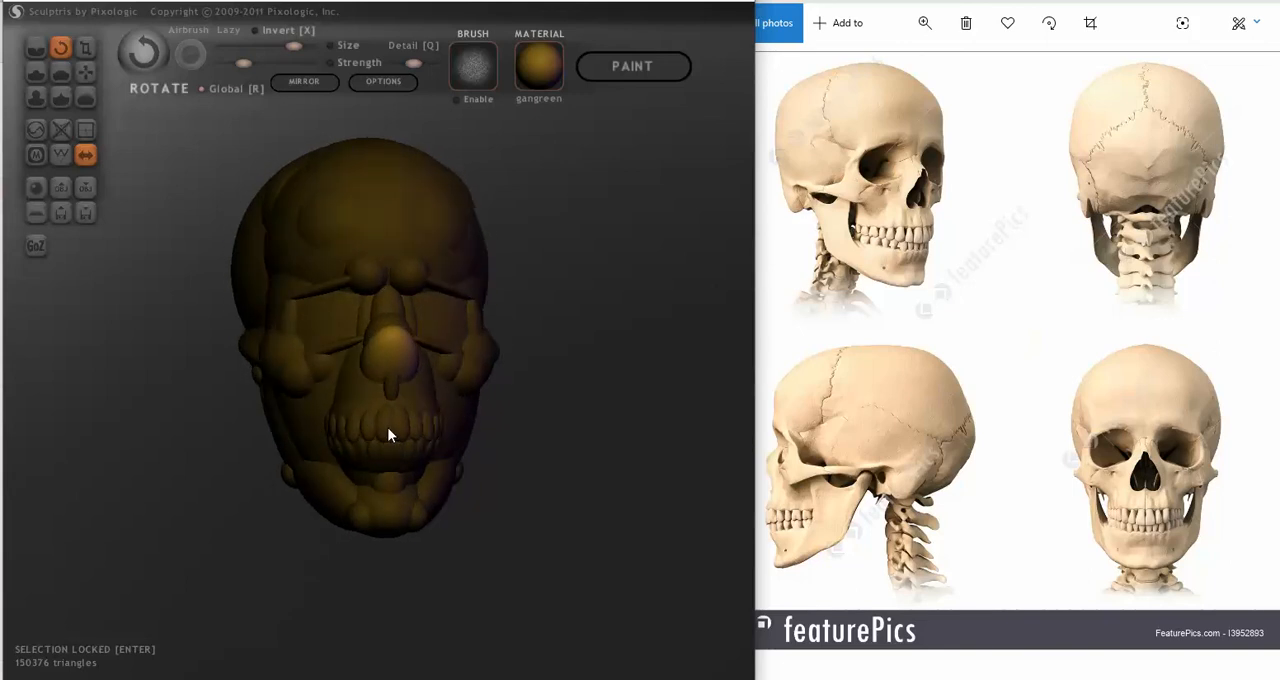
{"action": "left_click_drag", "start_coordinate": [538, 463], "coordinate": [555, 467]}
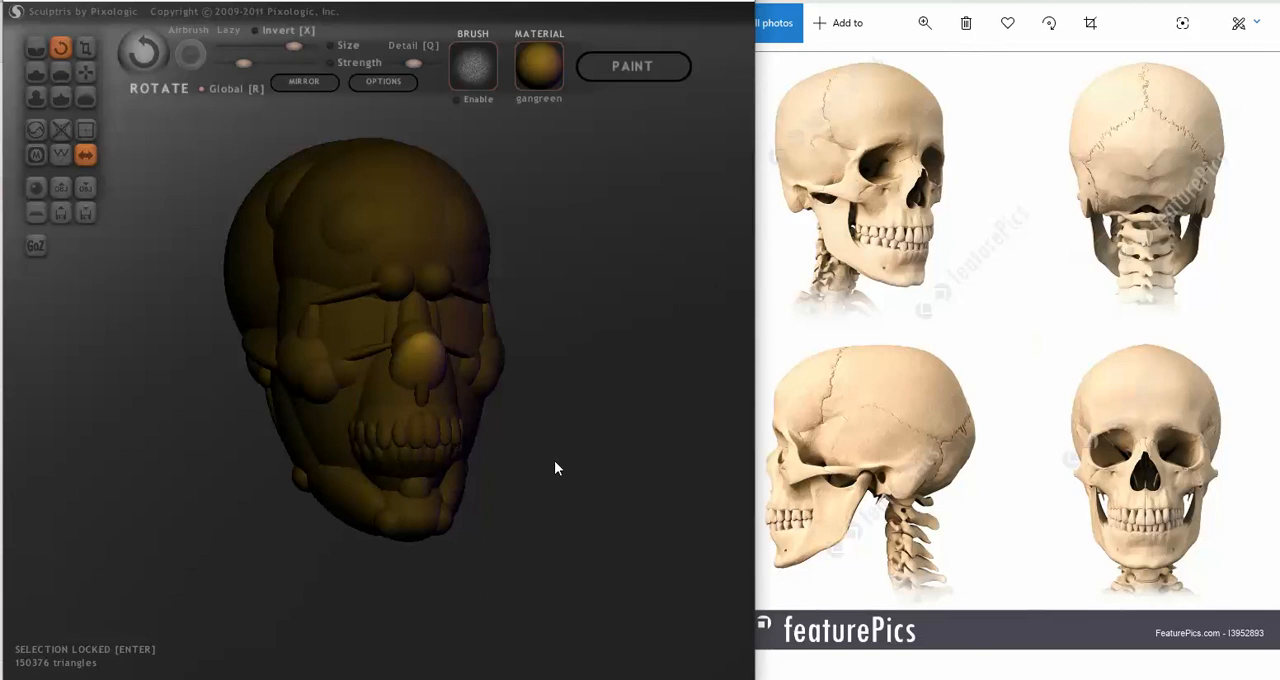
{"action": "mouse_move", "coordinate": [554, 466]}
{"action": "left_mouse_down"}
{"action": "mouse_move", "coordinate": [517, 511]}
{"action": "mouse_move", "coordinate": [614, 520]}
{"action": "mouse_move", "coordinate": [467, 518]}
{"action": "mouse_move", "coordinate": [583, 500]}
{"action": "mouse_move", "coordinate": [366, 497]}
{"action": "mouse_move", "coordinate": [503, 511]}
{"action": "mouse_move", "coordinate": [562, 490]}
{"action": "left_mouse_up"}
{"action": "key", "text": "Return"}
{"action": "scroll", "coordinate": [528, 501], "scroll_direction": "down", "scroll_amount": 3}
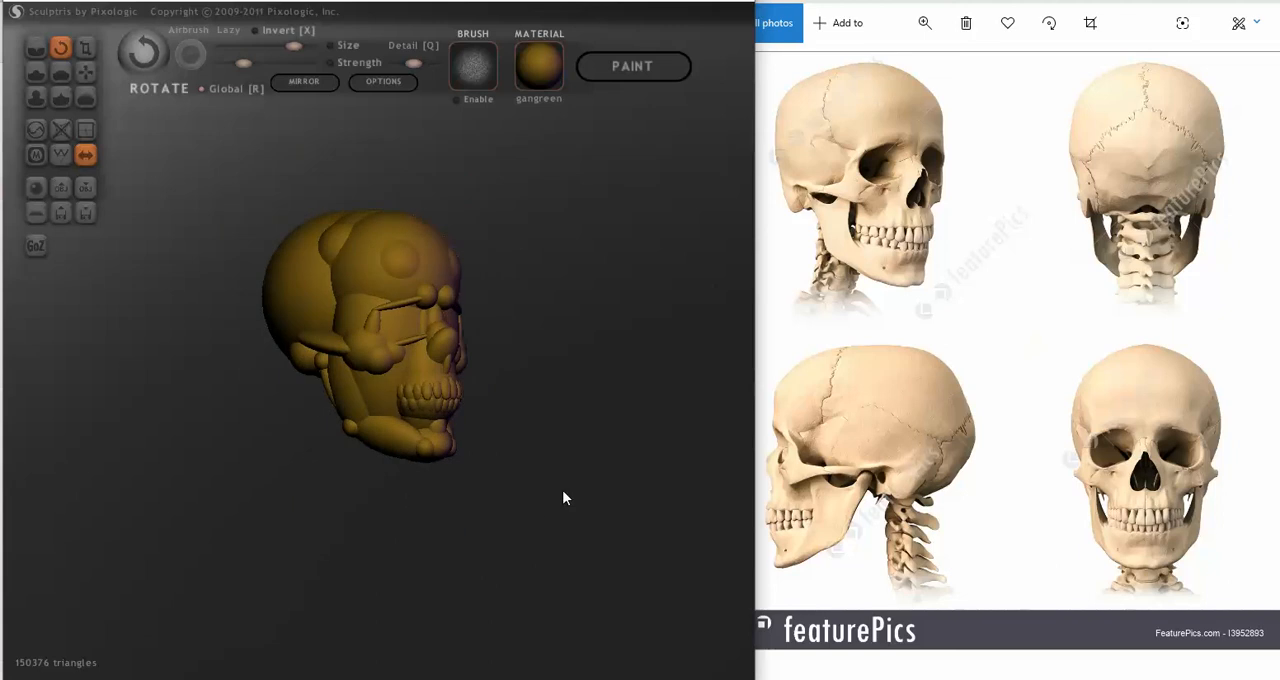